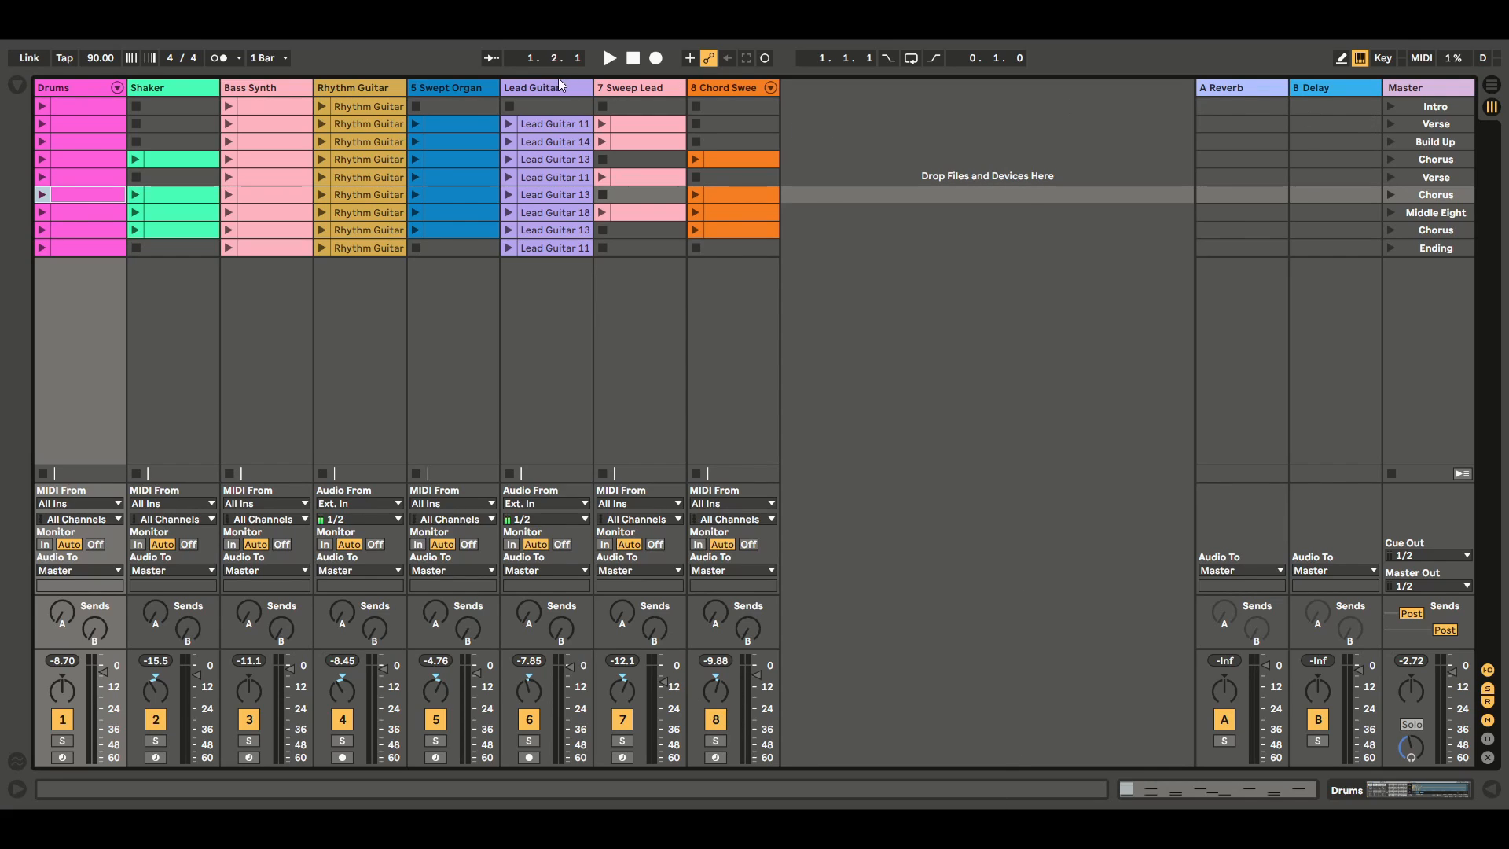
Compare the scene grid in Session View with the timeline in Arrangement View, ending in Session View.
left_click(1426, 88)
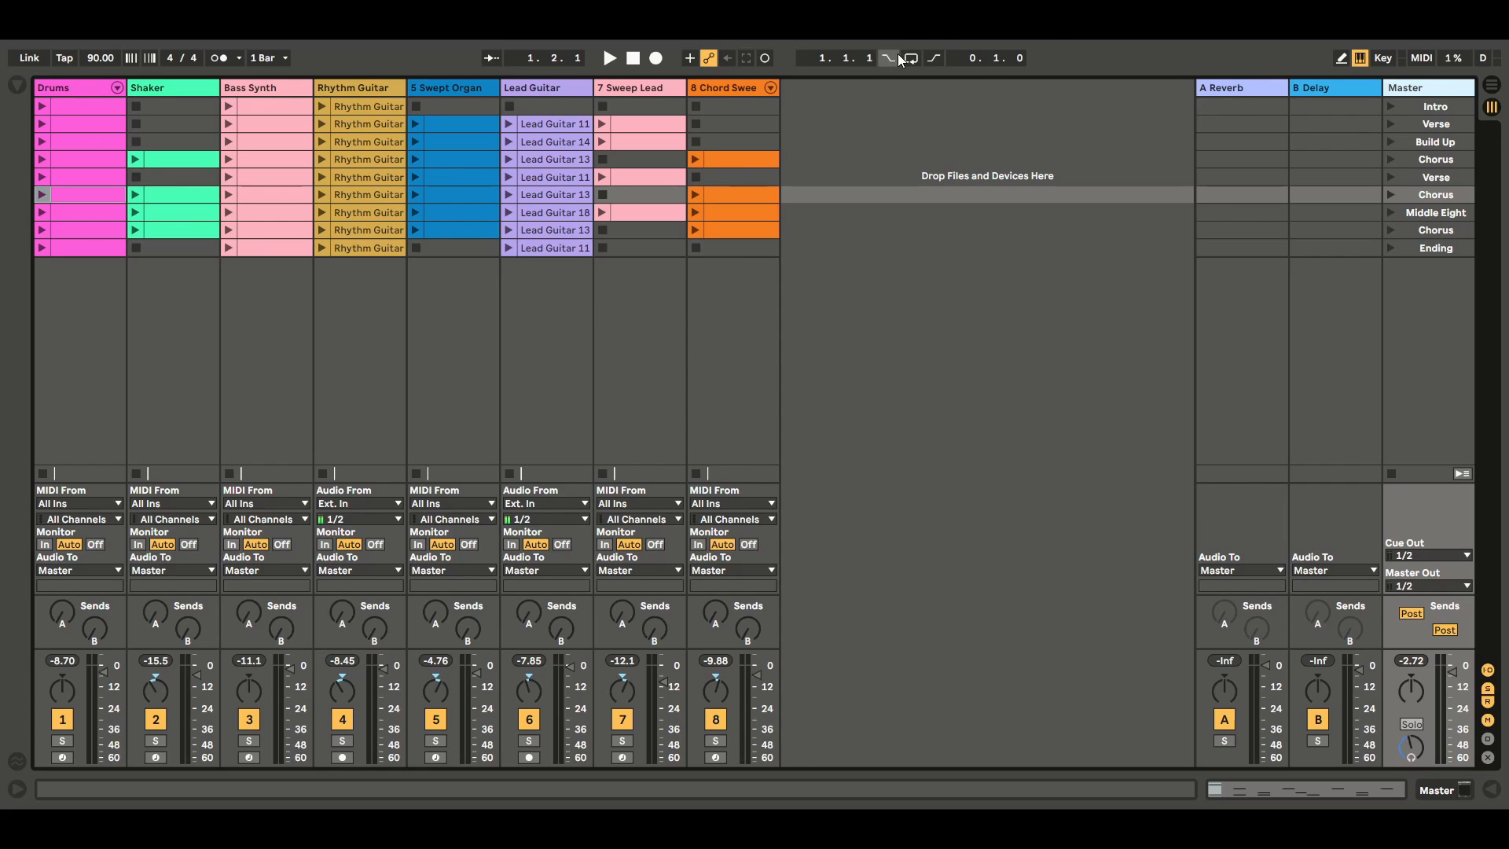
left_click(1491, 85)
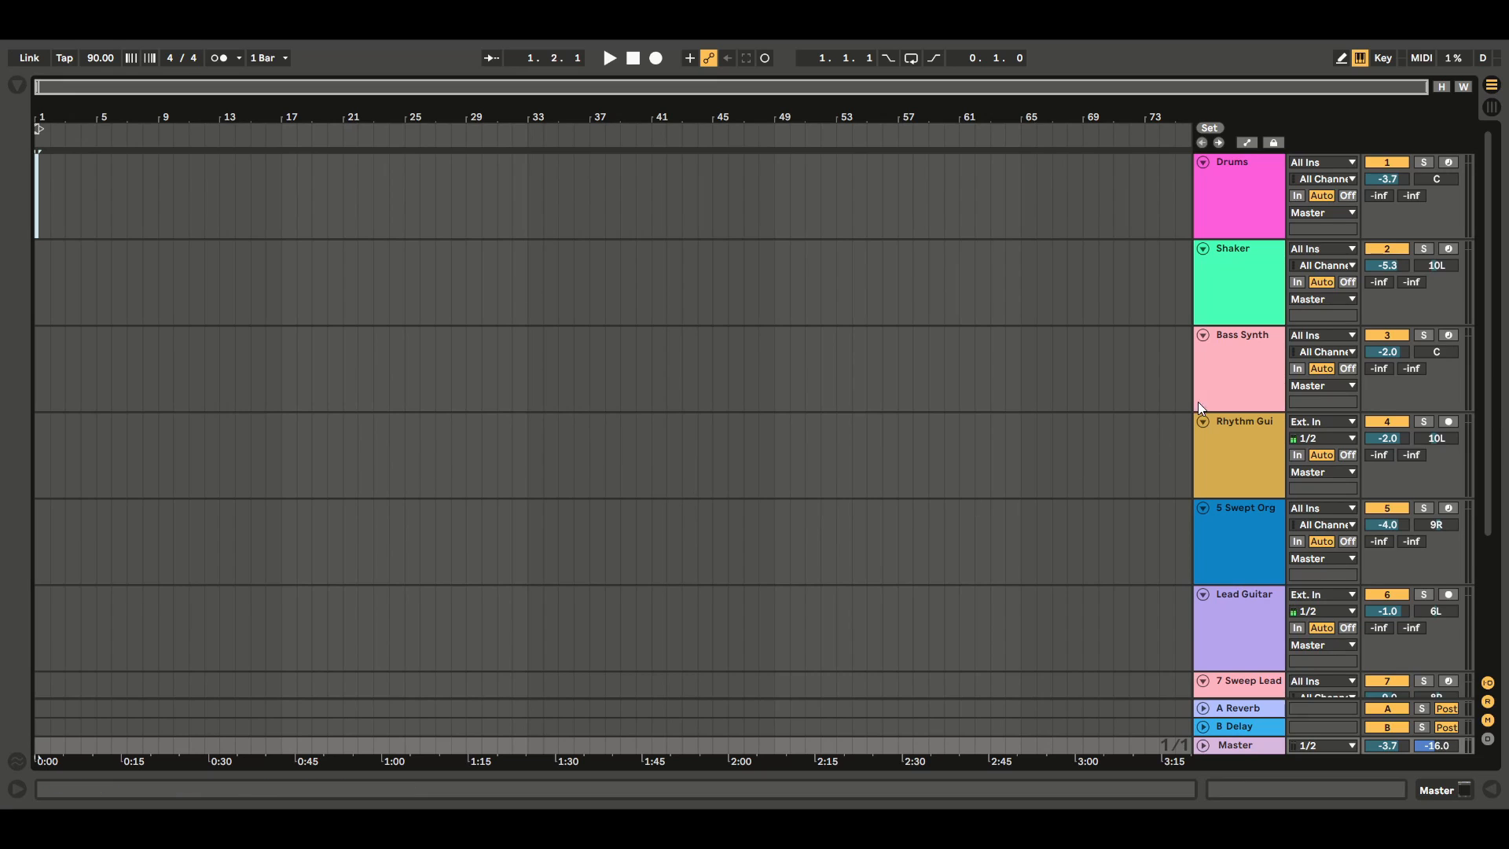
left_click(1492, 112)
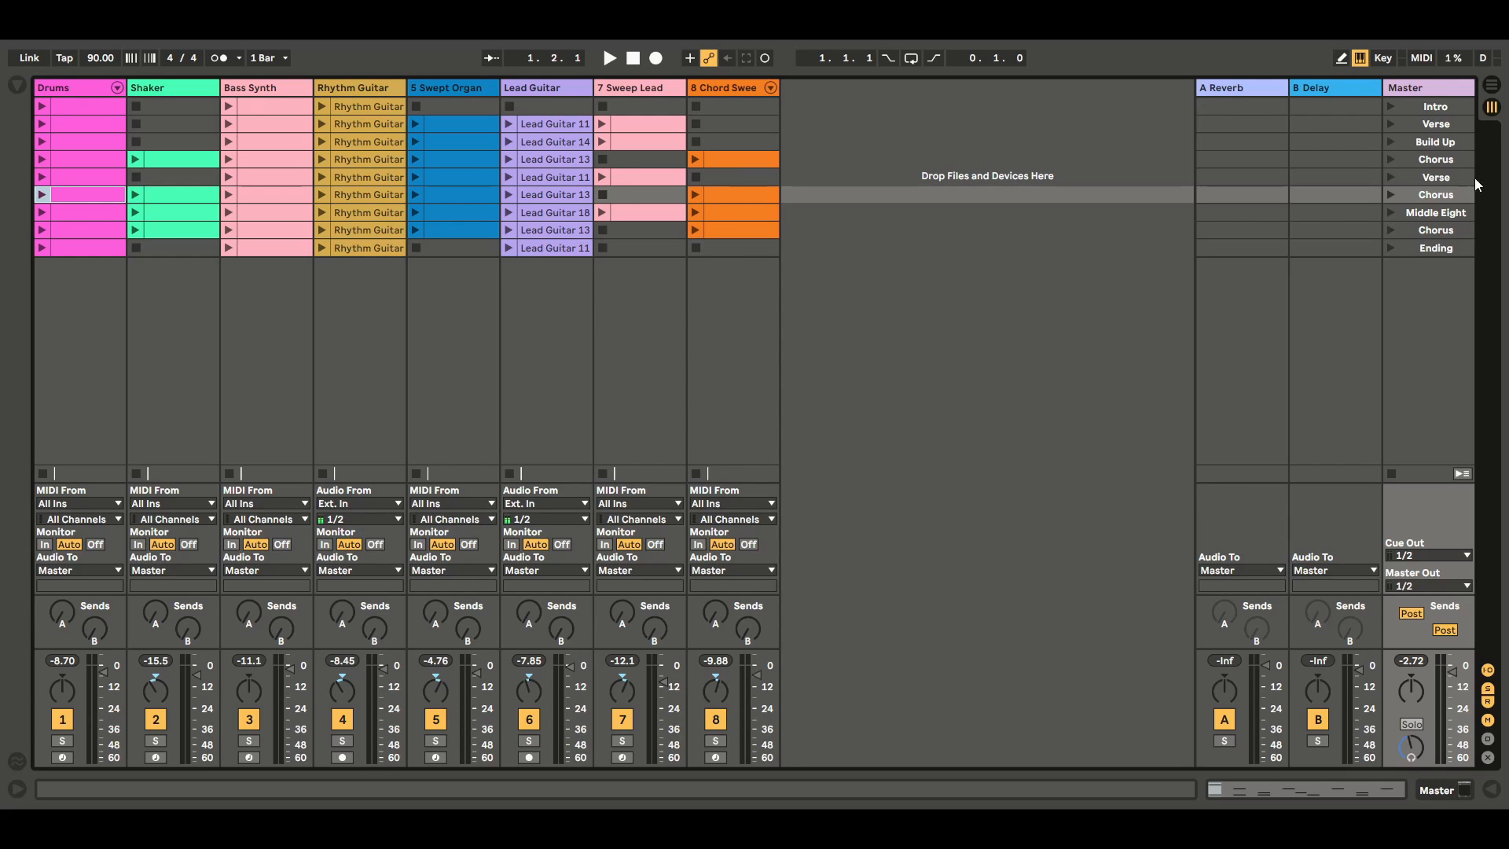
key("Tab")
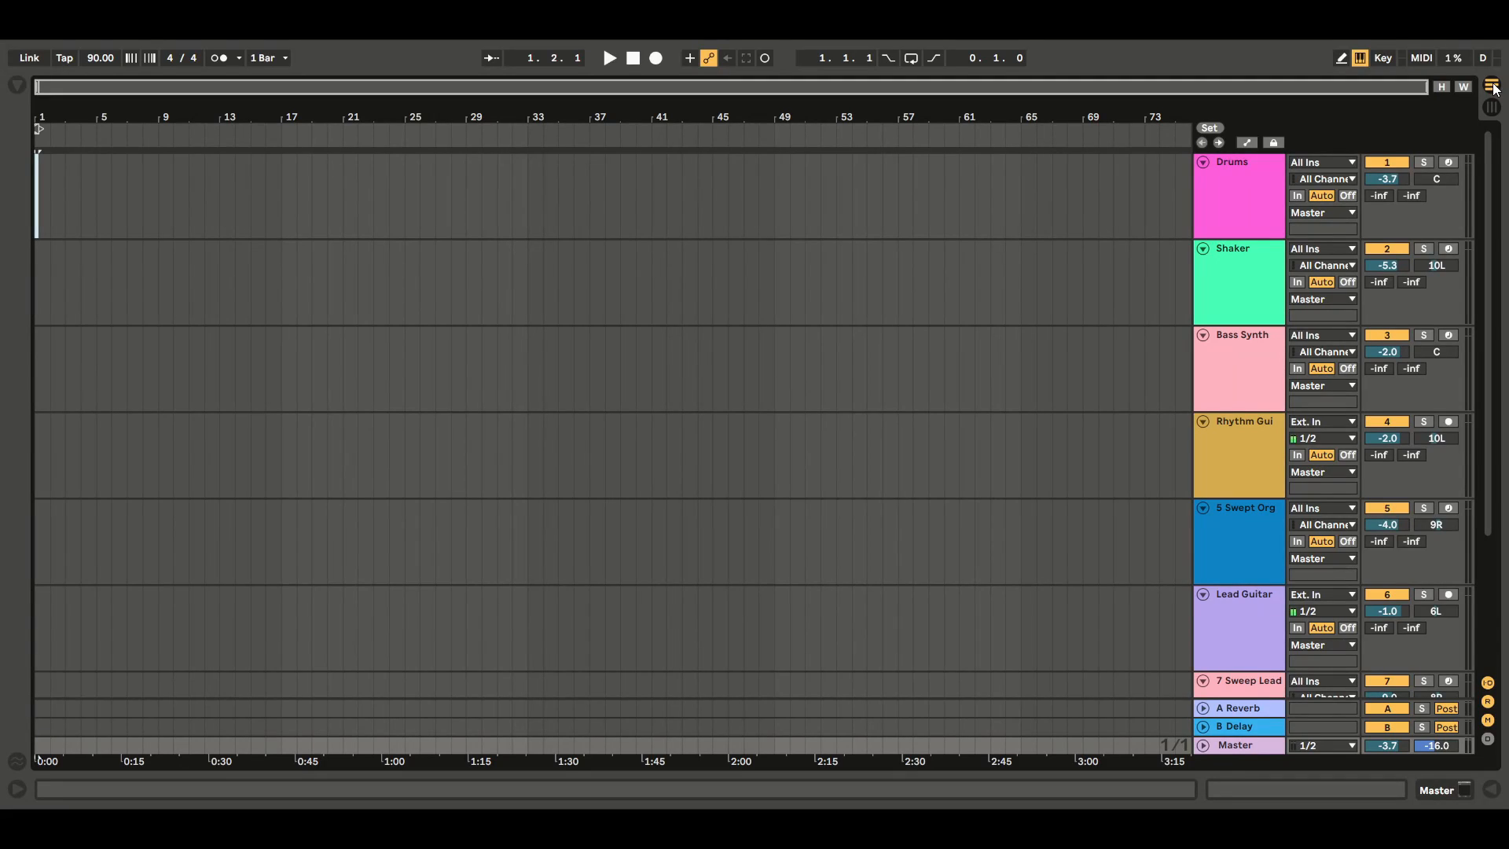
left_click(1493, 109)
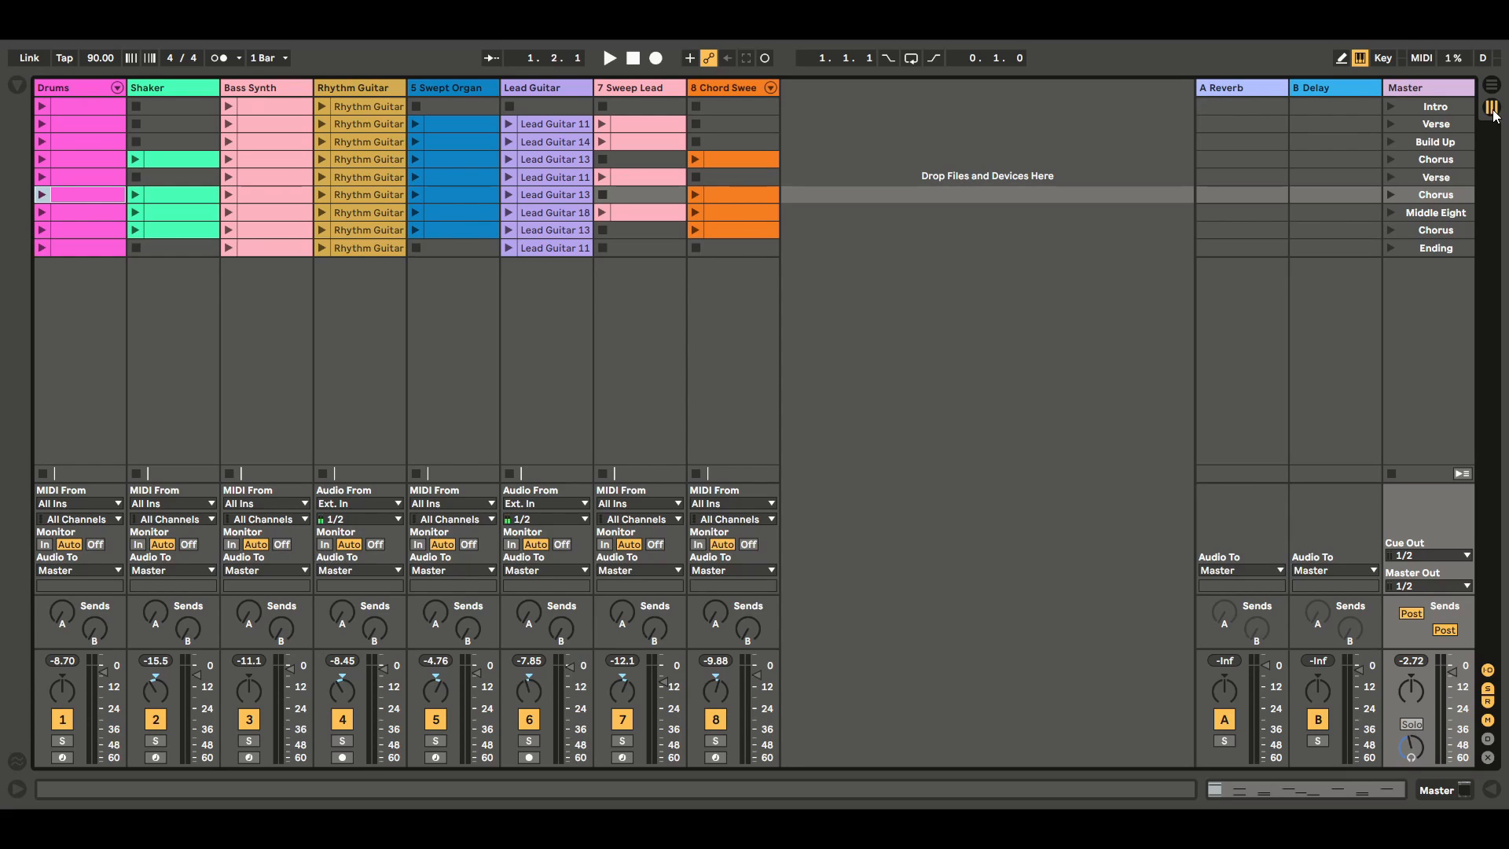
Start arrangement recording with the Intro scene and check its captured clips in Arrangement View before returning to Session View.
left_click(657, 60)
left_click(1393, 104)
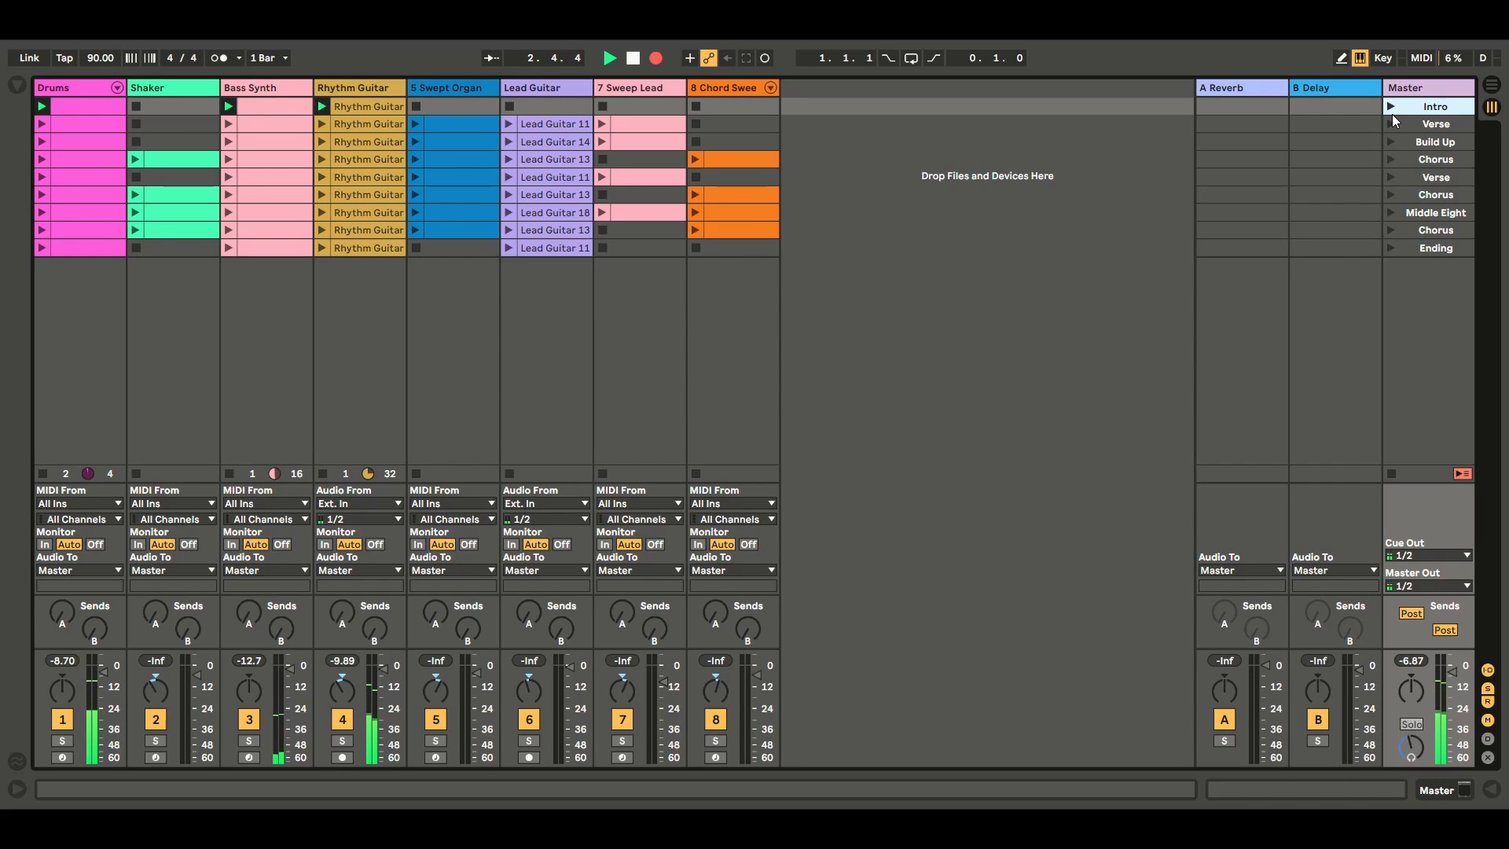
left_click(1492, 85)
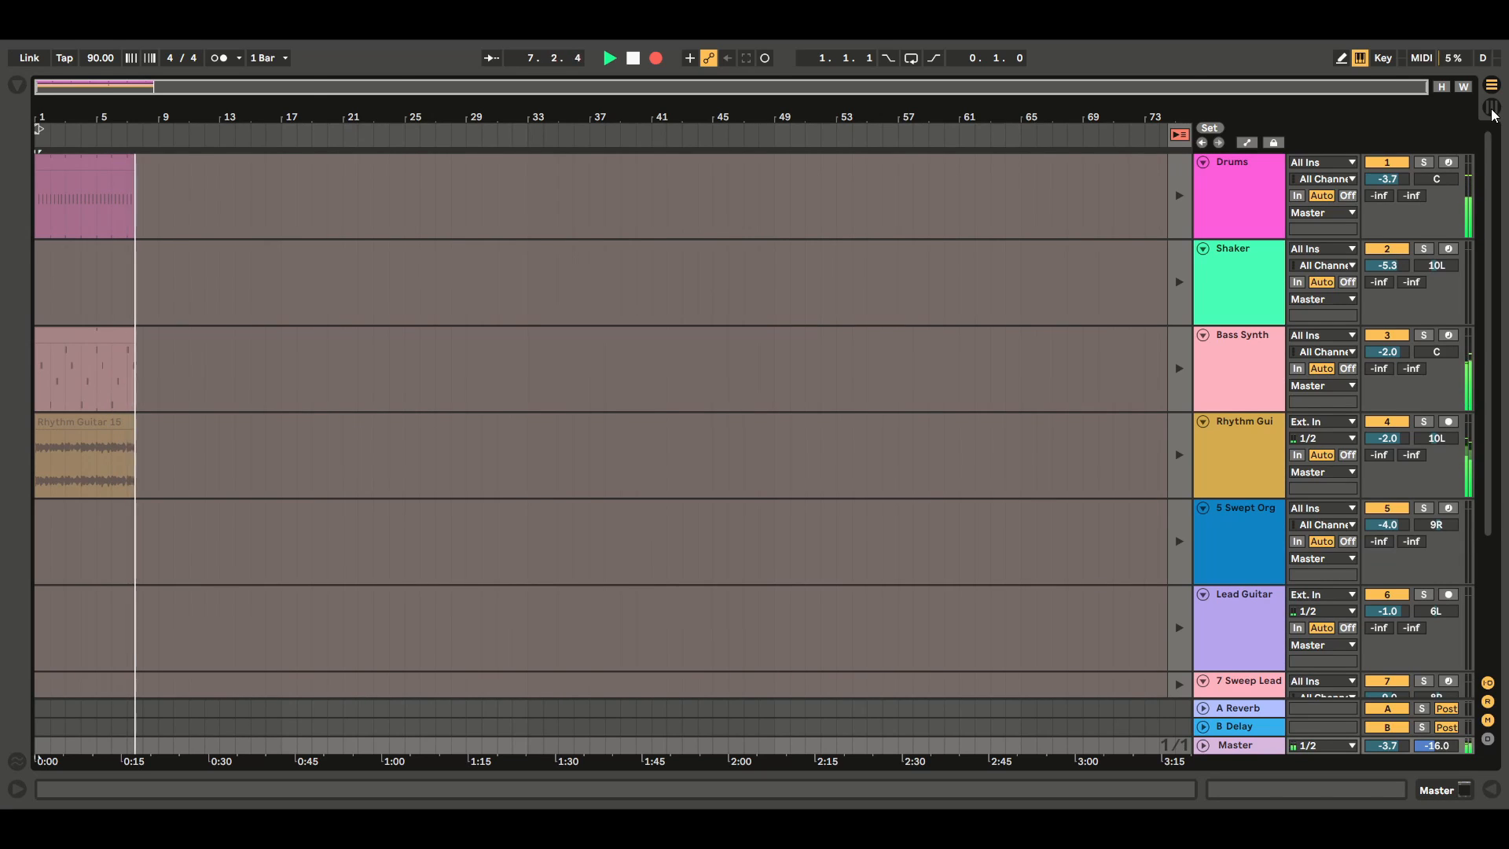
left_click(1491, 109)
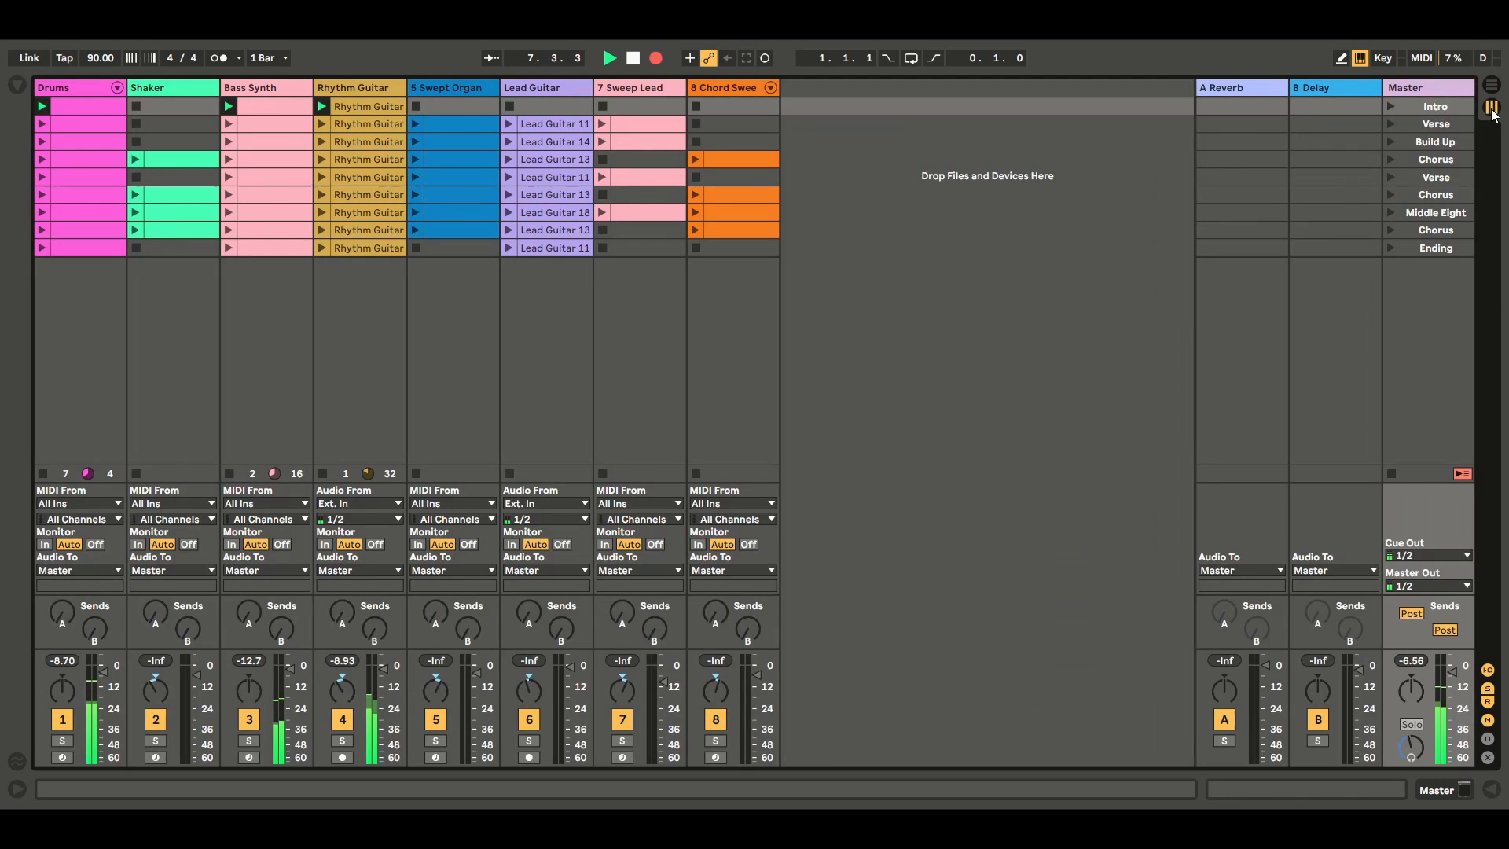
Continue the recording with the first Verse scene and check its clips on the arrangement timeline.
left_click(1391, 125)
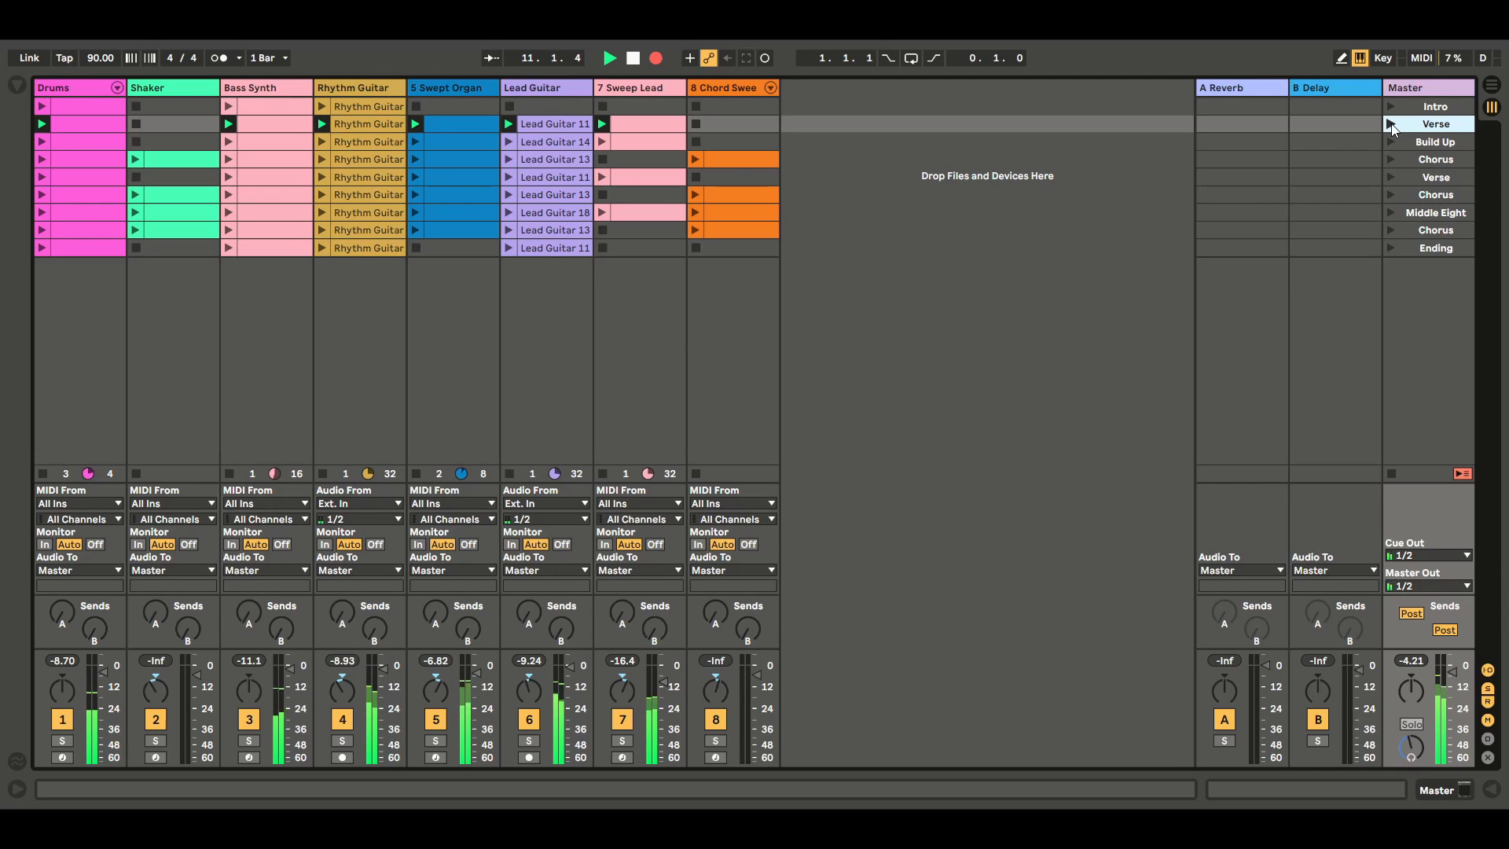
left_click(1491, 87)
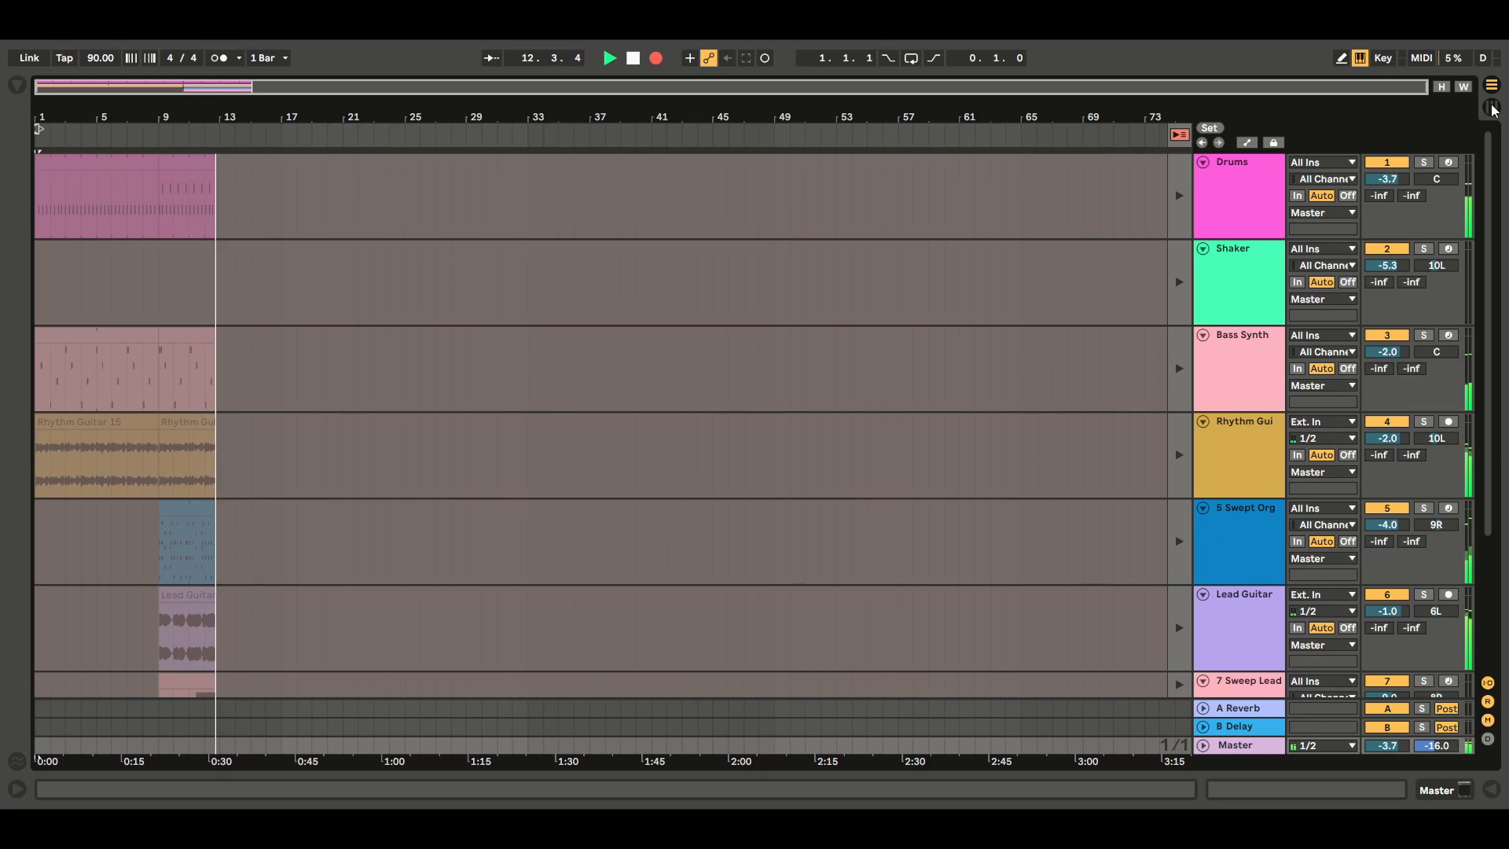
left_click(1492, 107)
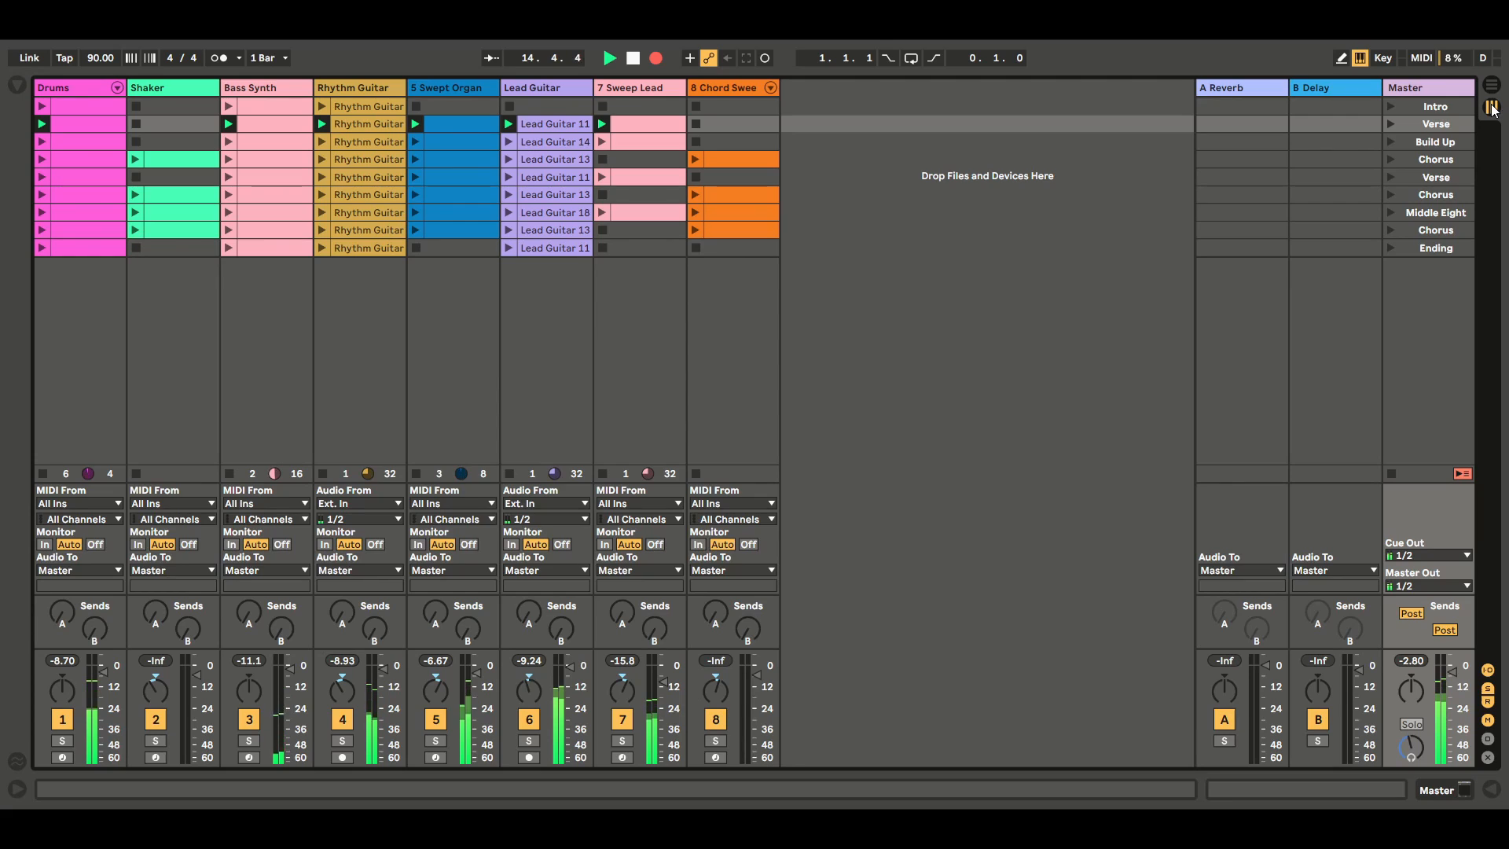
Launch the Build Up scene into the running recording and monitor its progress on the arrangement timeline.
left_click(1391, 143)
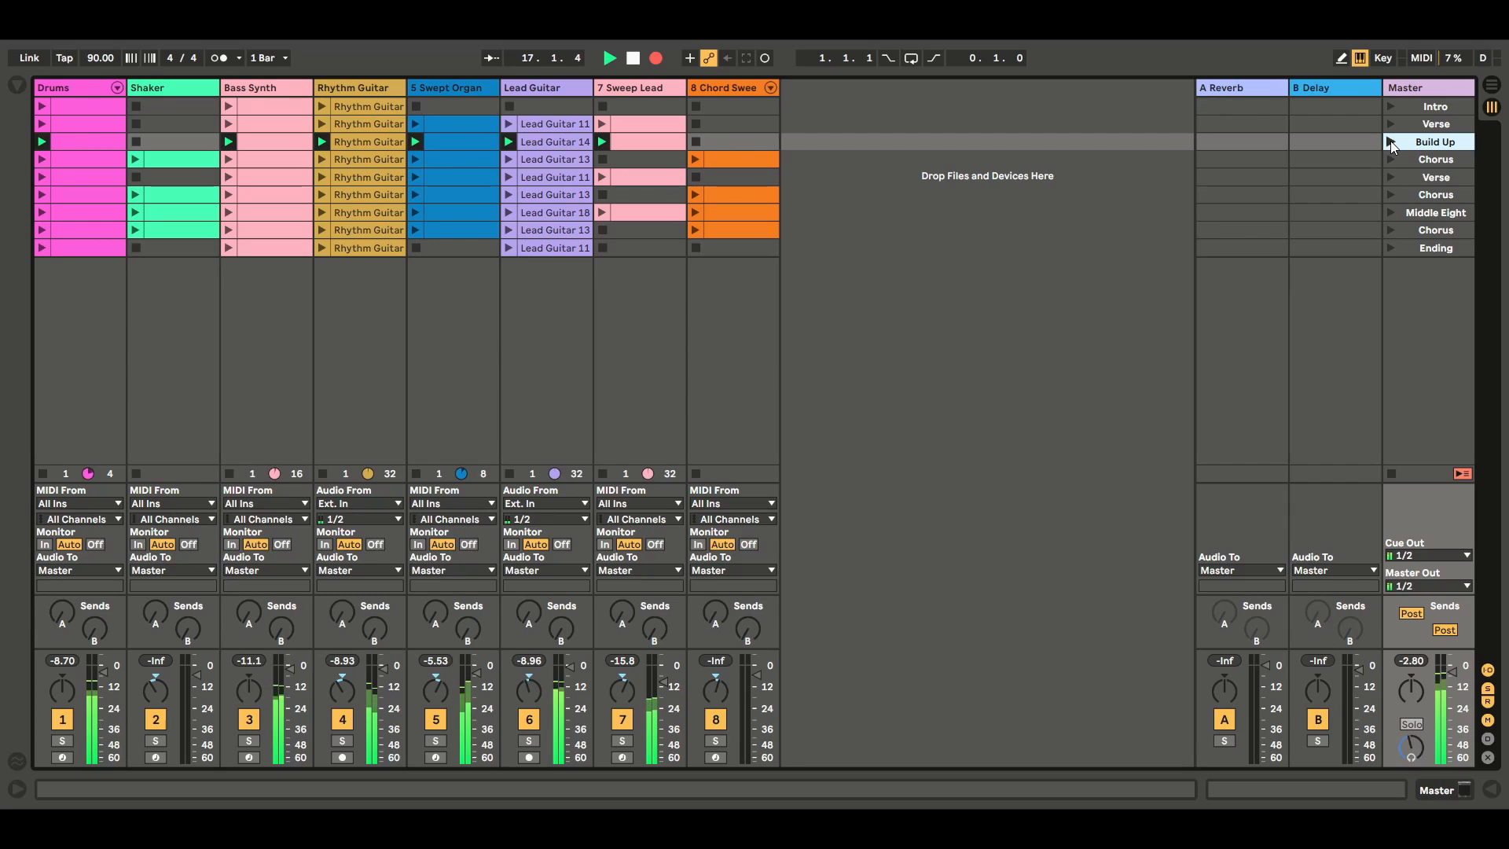
left_click(1493, 87)
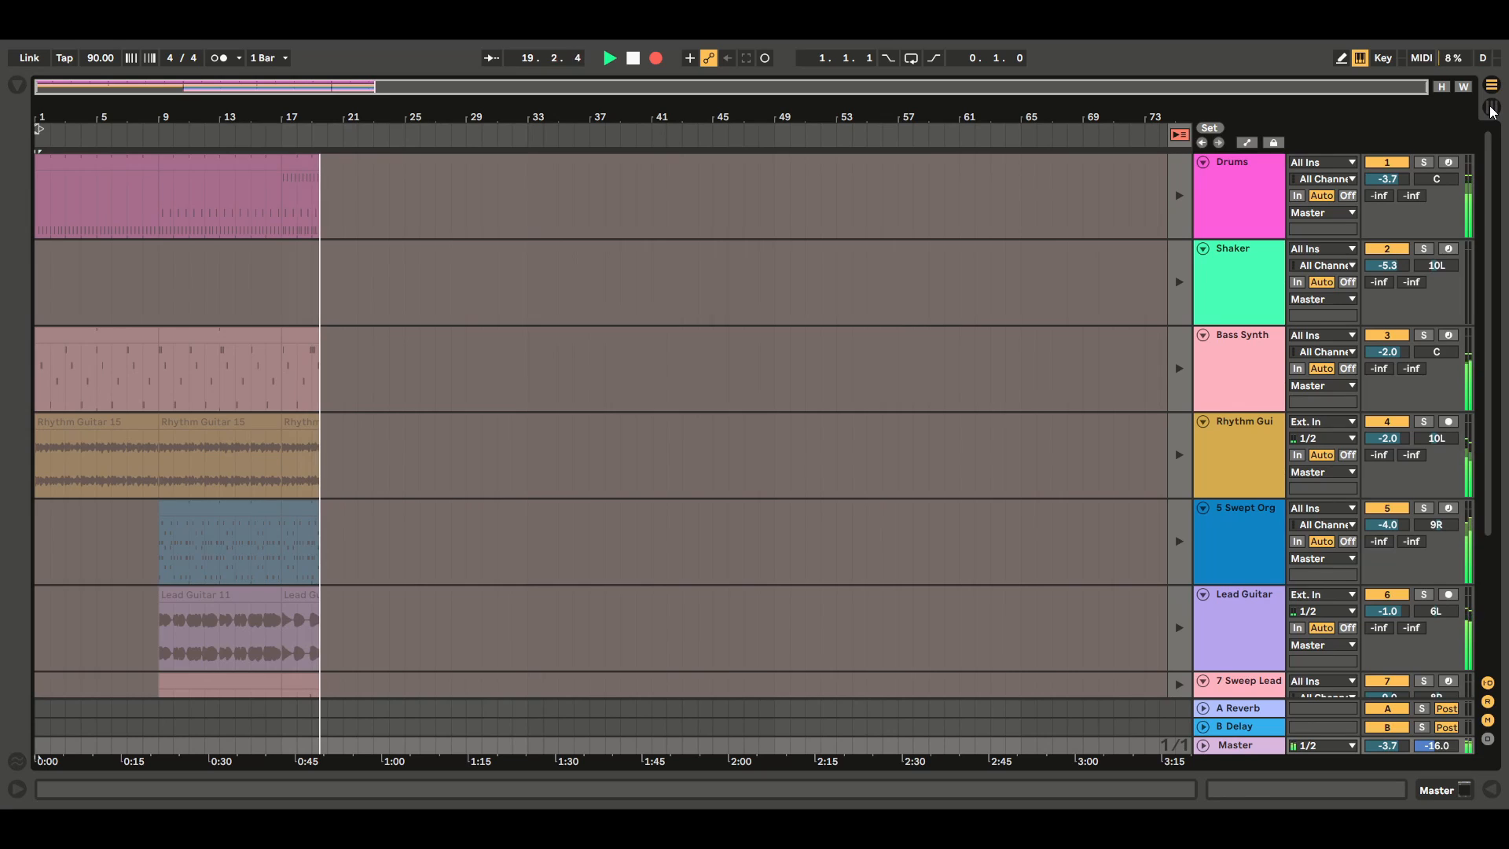
left_click(1493, 108)
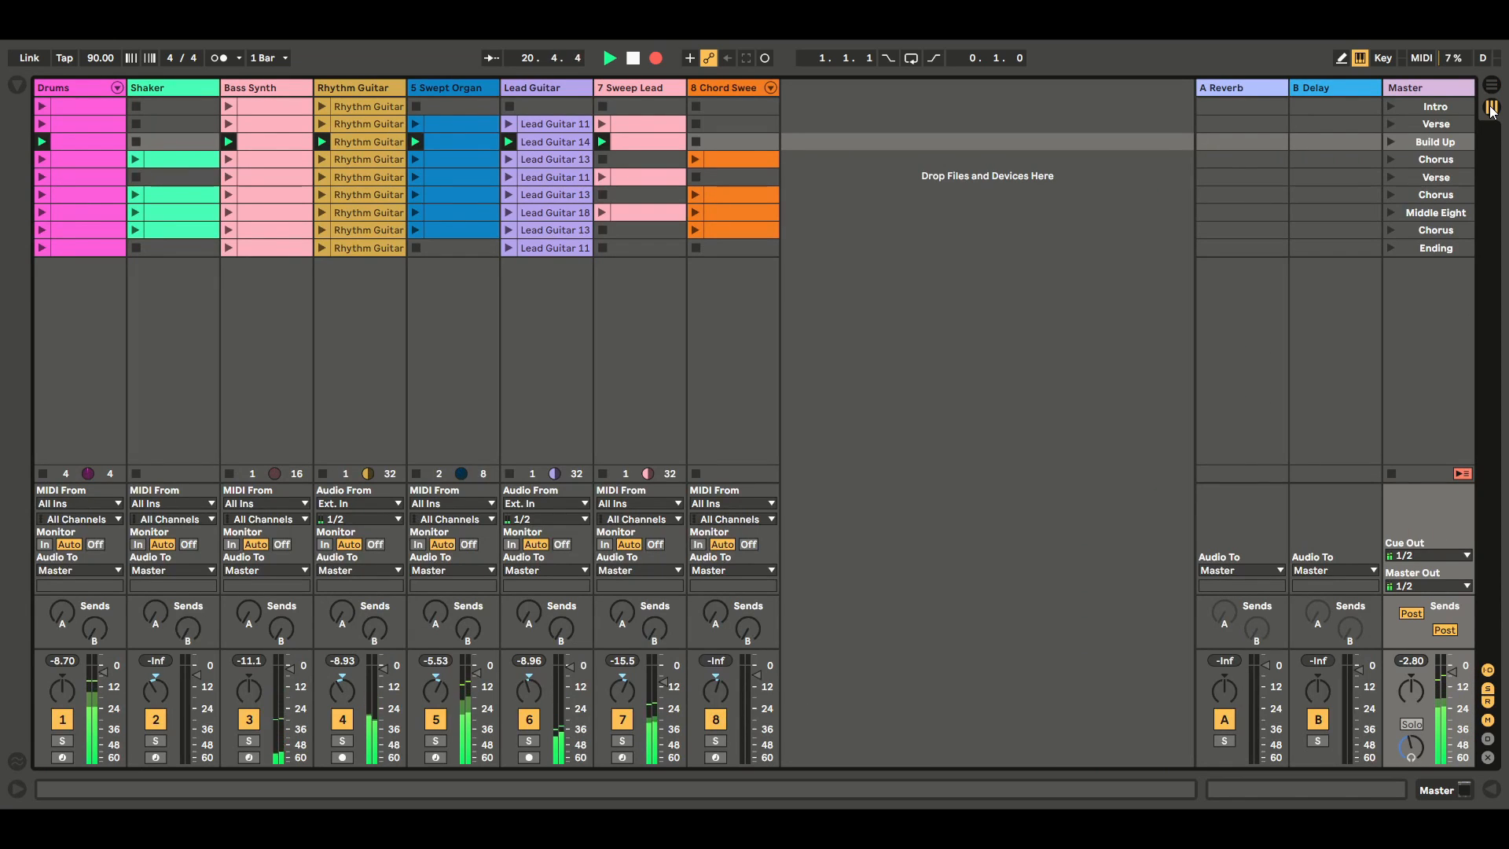
left_click(1492, 85)
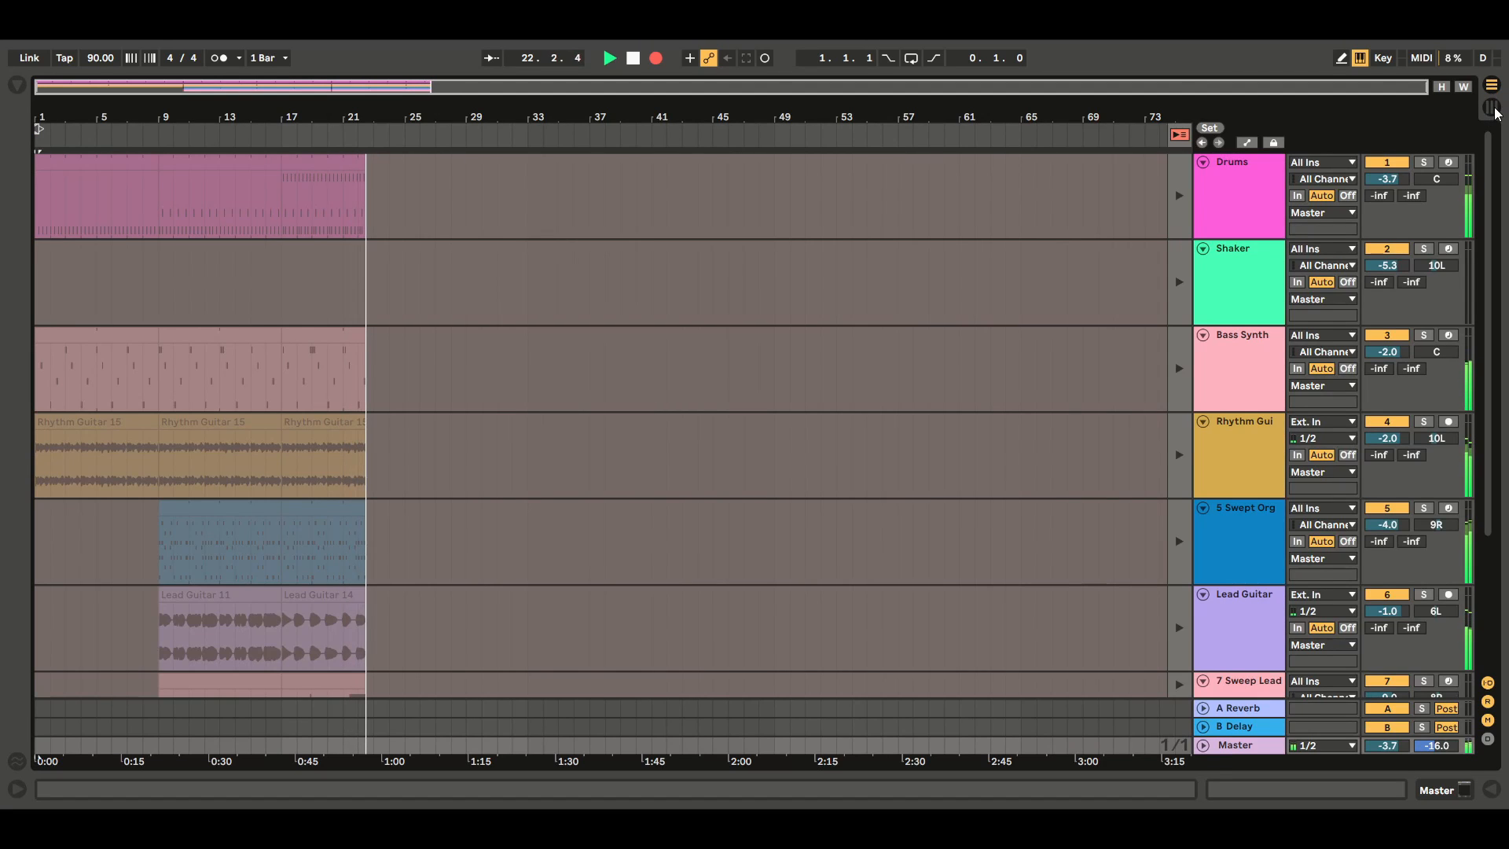
left_click(1493, 108)
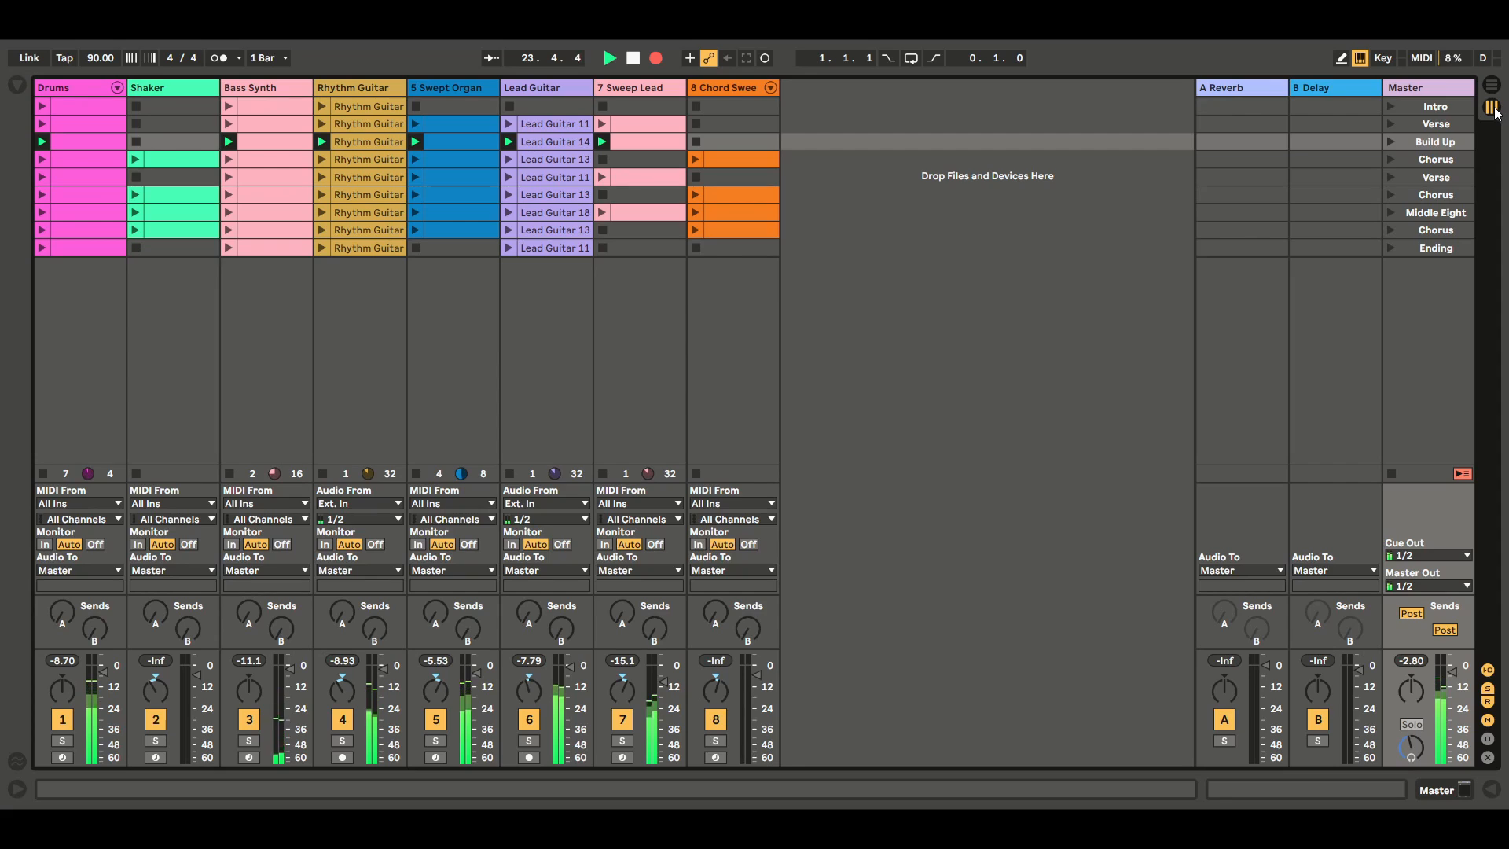
Add the first Chorus scene, directly below Build Up, to the recording and check it in Arrangement View.
left_click(1390, 158)
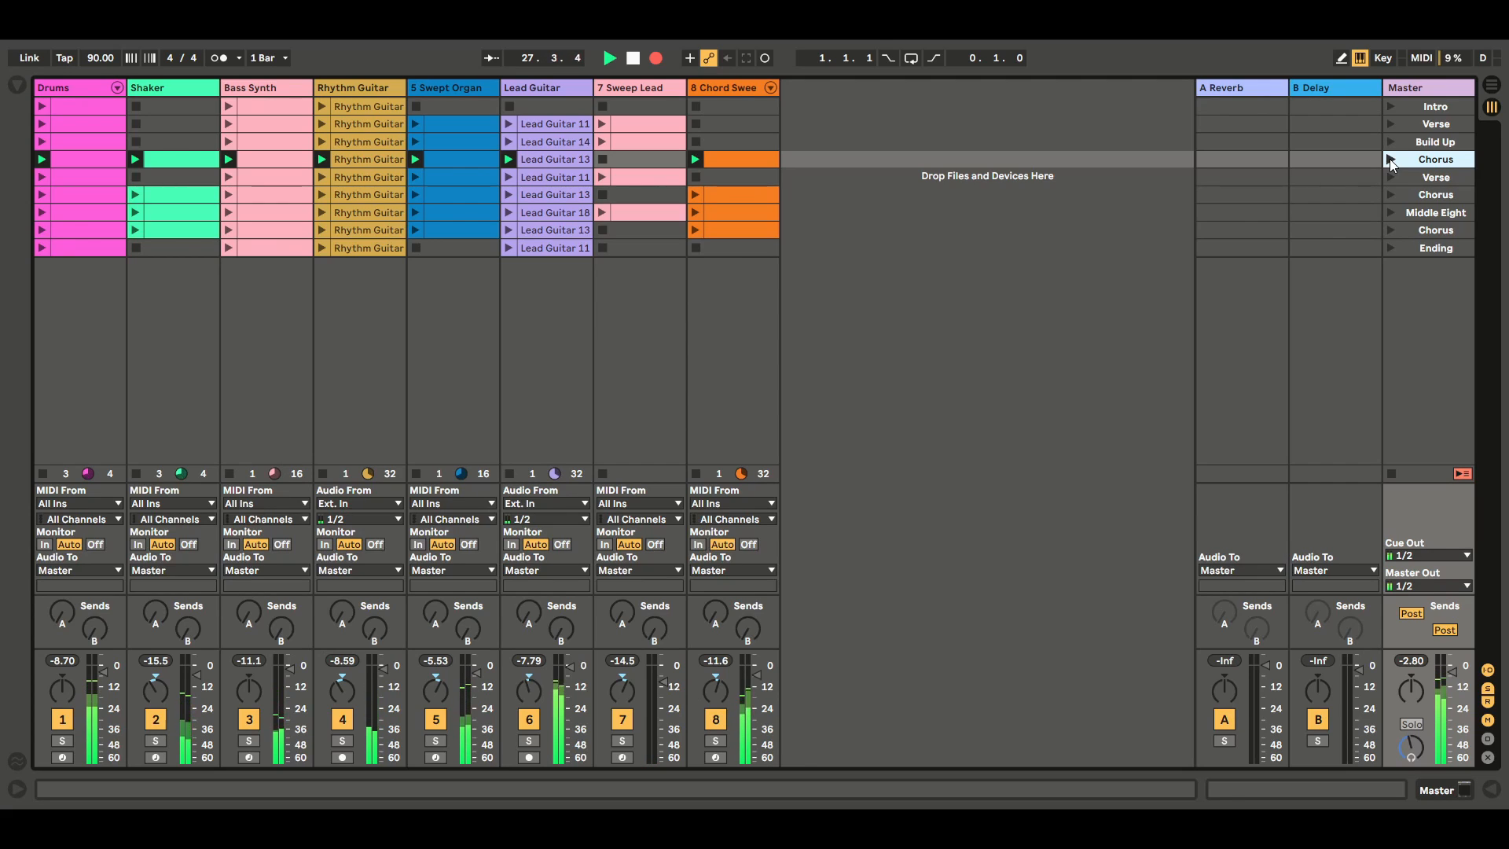
left_click(1492, 85)
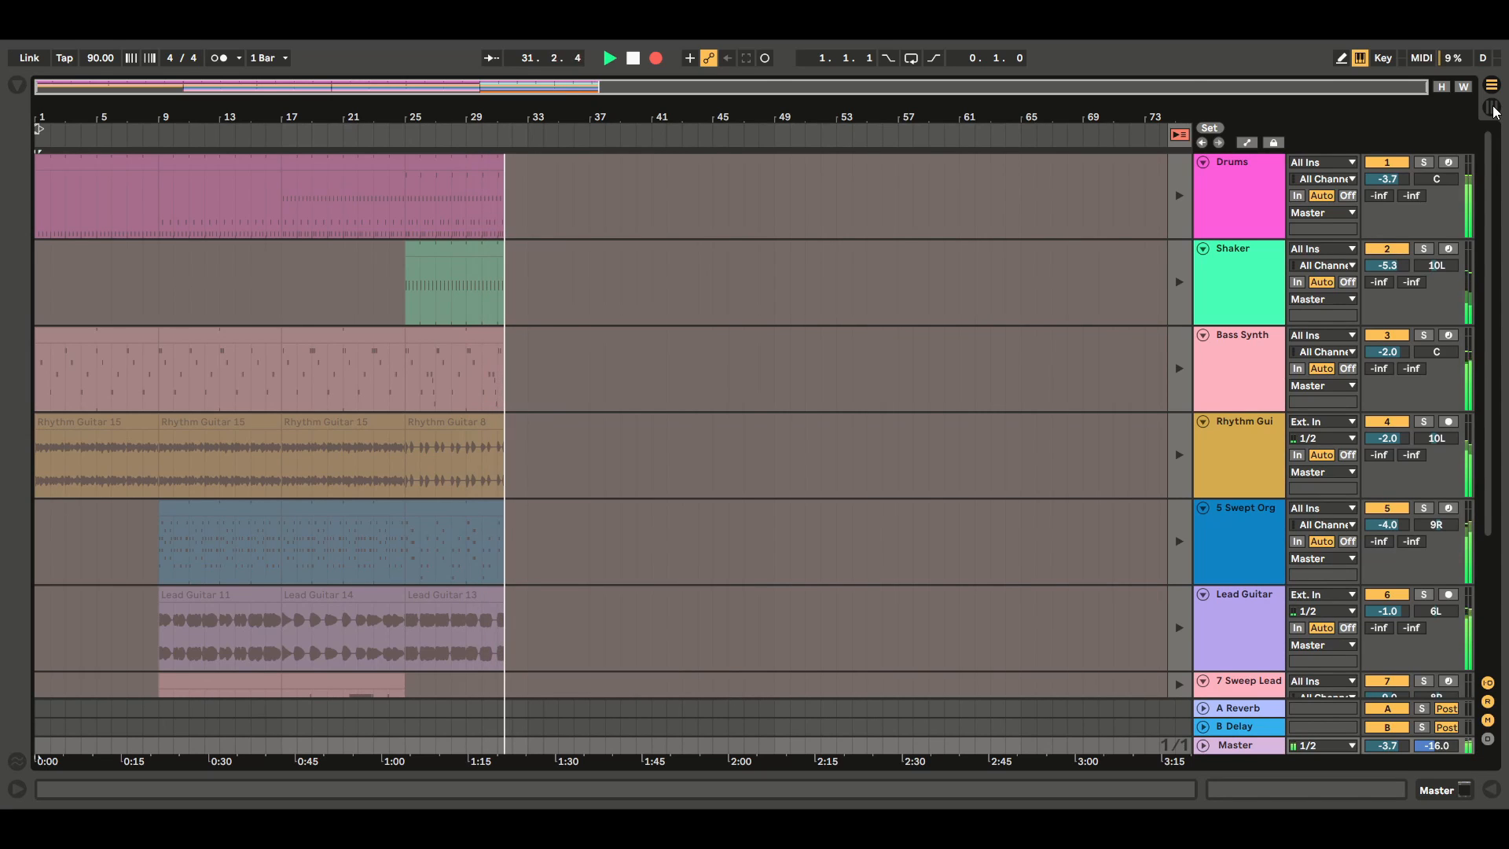
left_click(1492, 108)
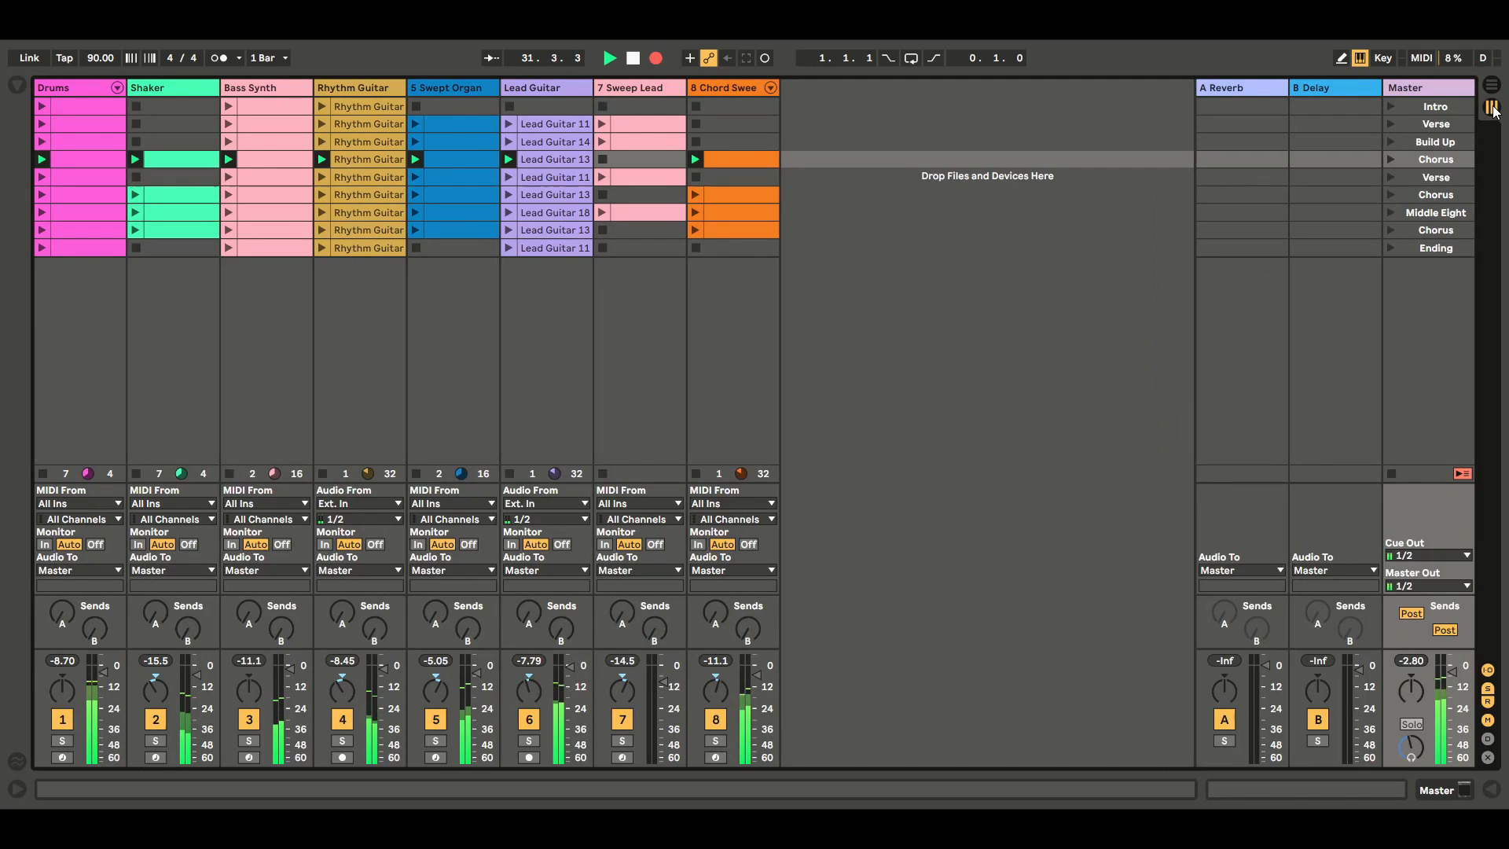
Record the second Verse scene followed by the second Chorus scene and check both in Arrangement View.
left_click(1391, 176)
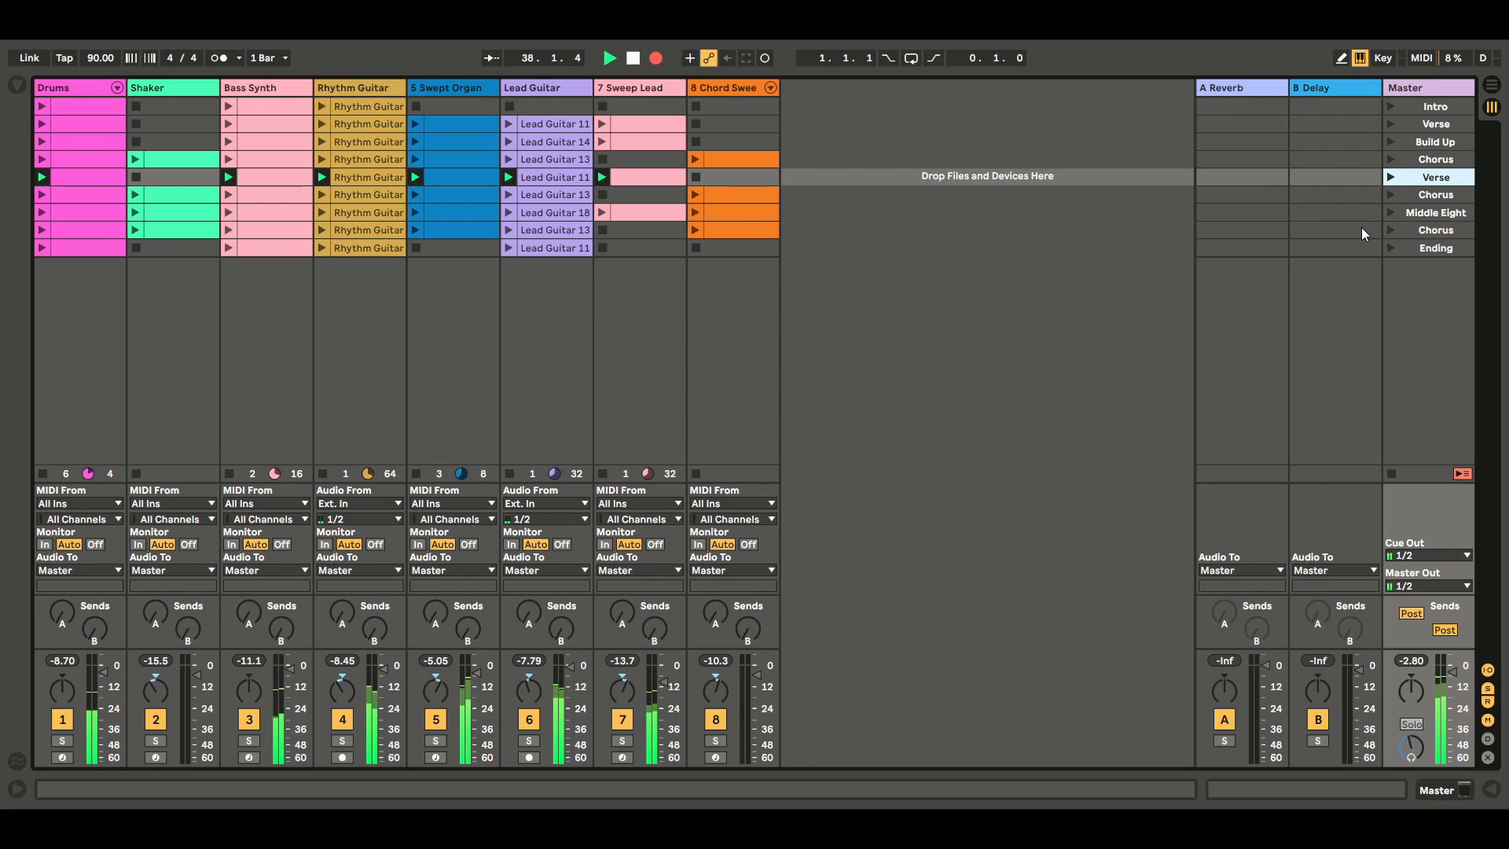
left_click(1390, 195)
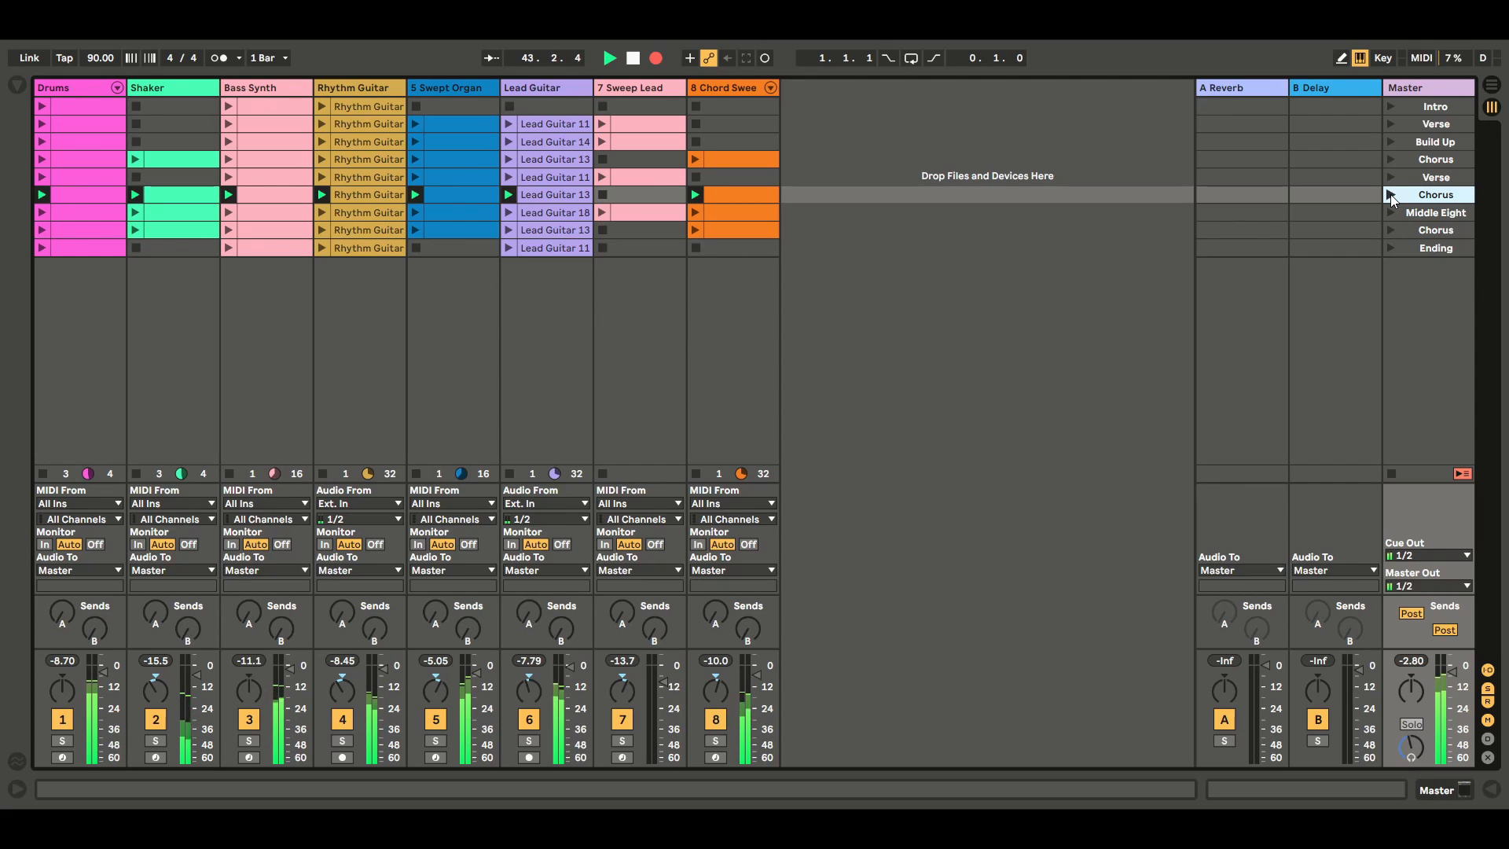
left_click(1491, 87)
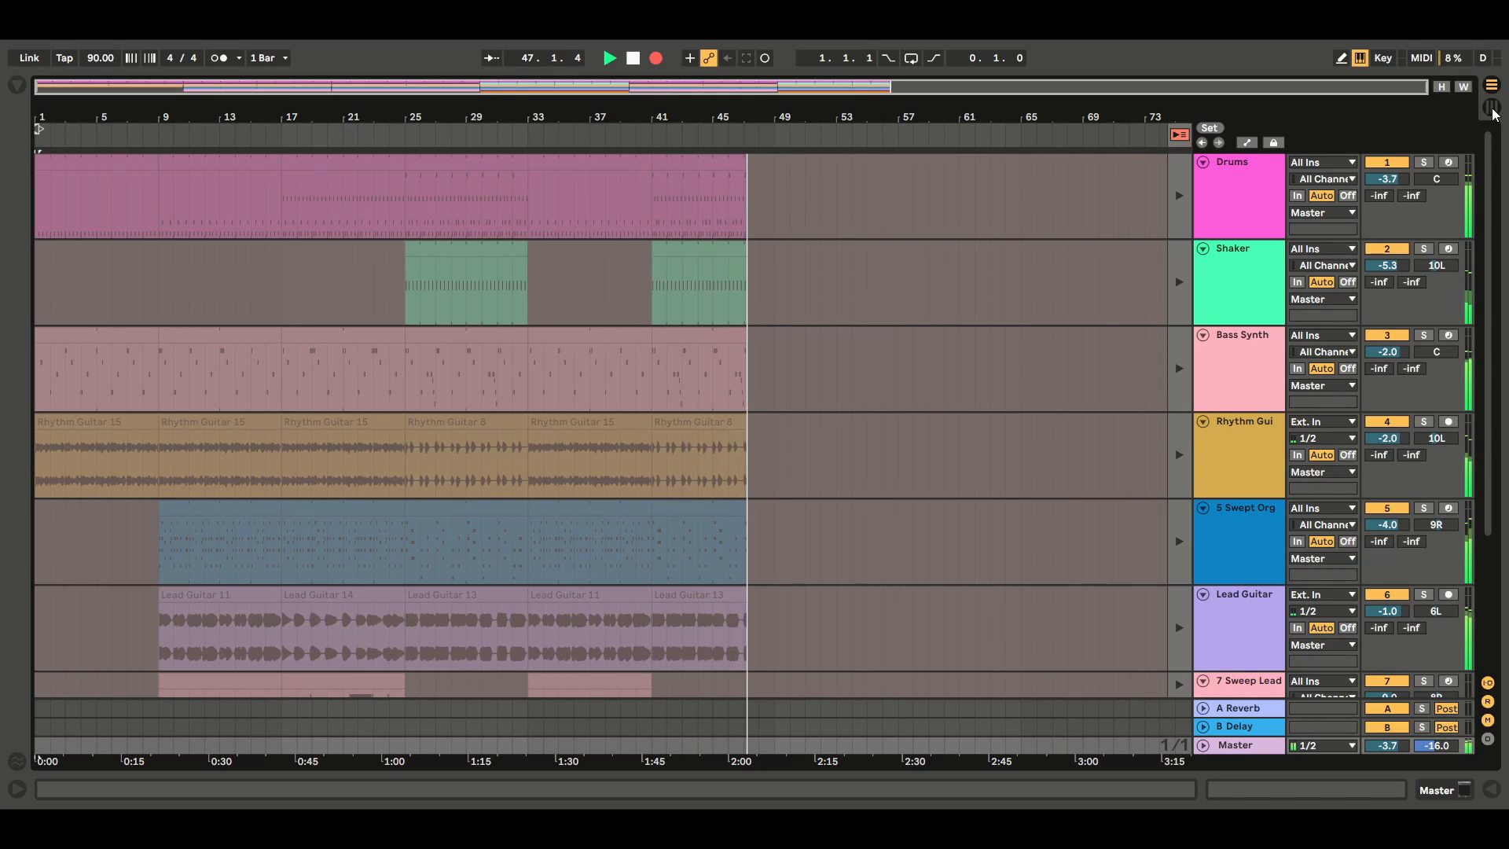
left_click(1493, 114)
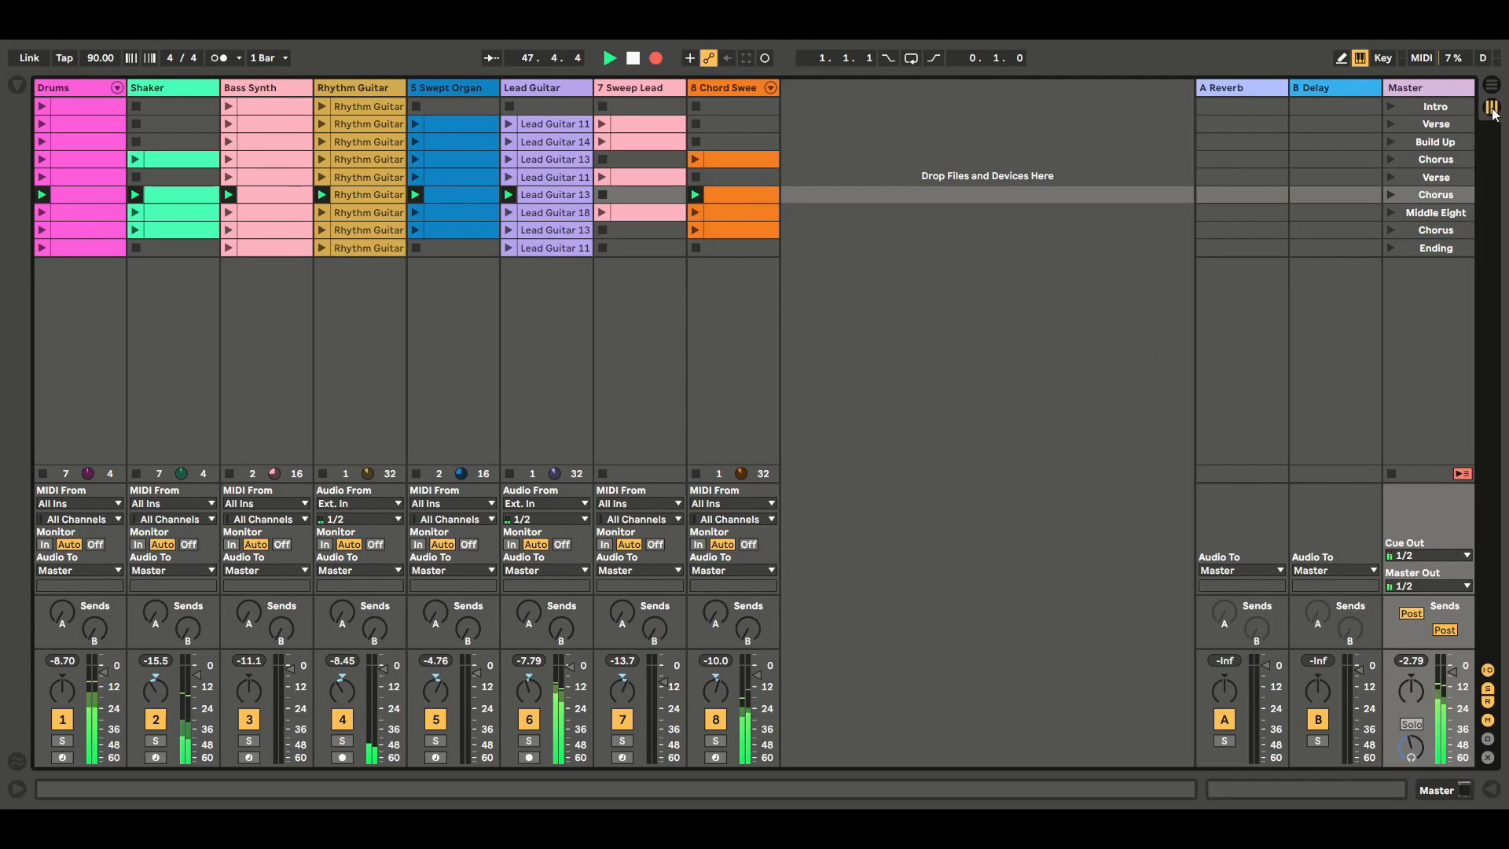
Launch the Middle Eight scene into the recording and check its clips in Arrangement View.
left_click(1389, 213)
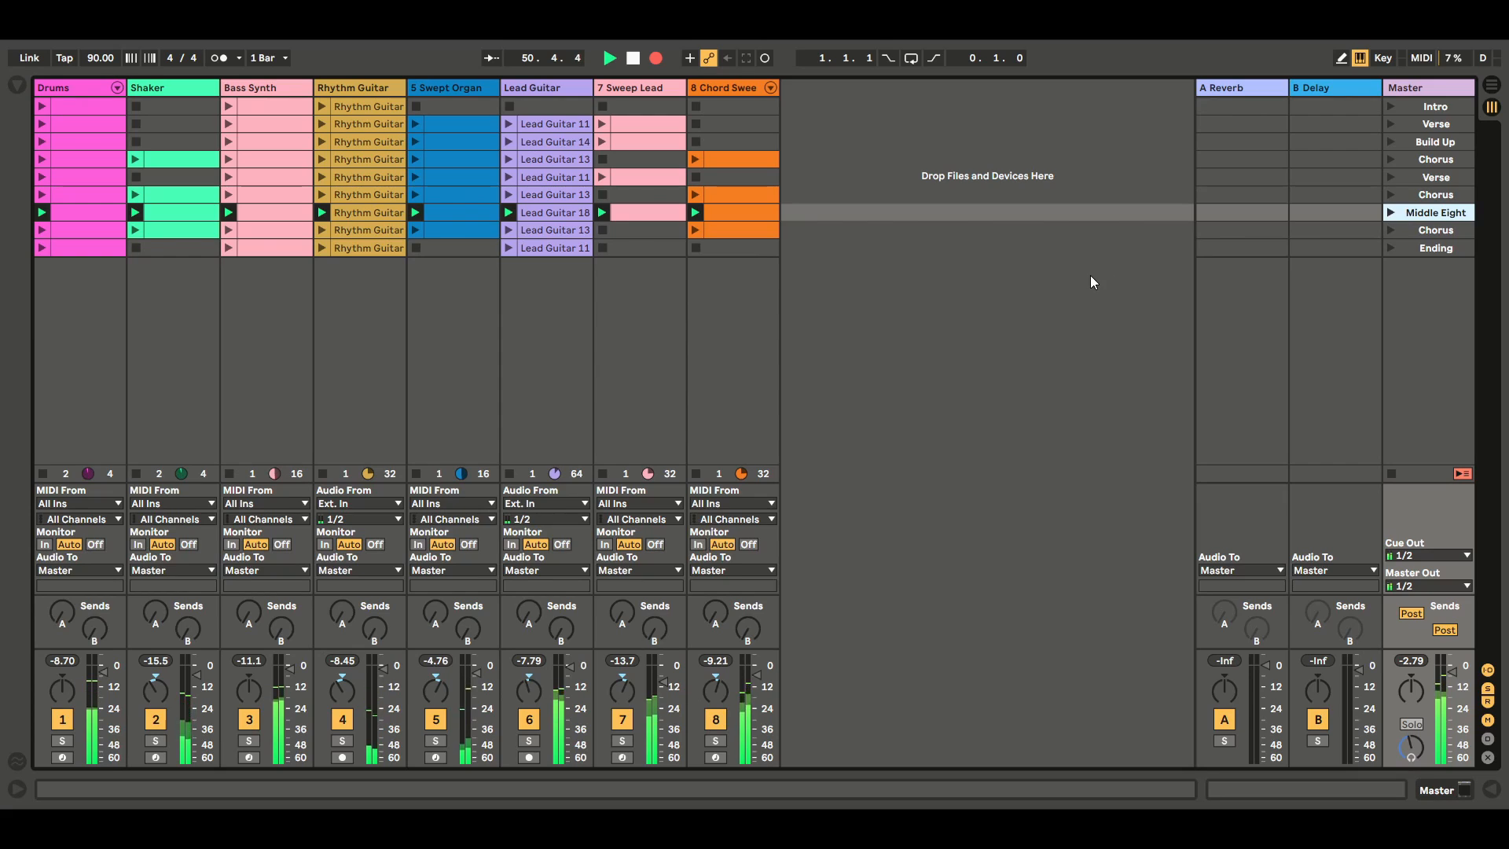
left_click(1493, 87)
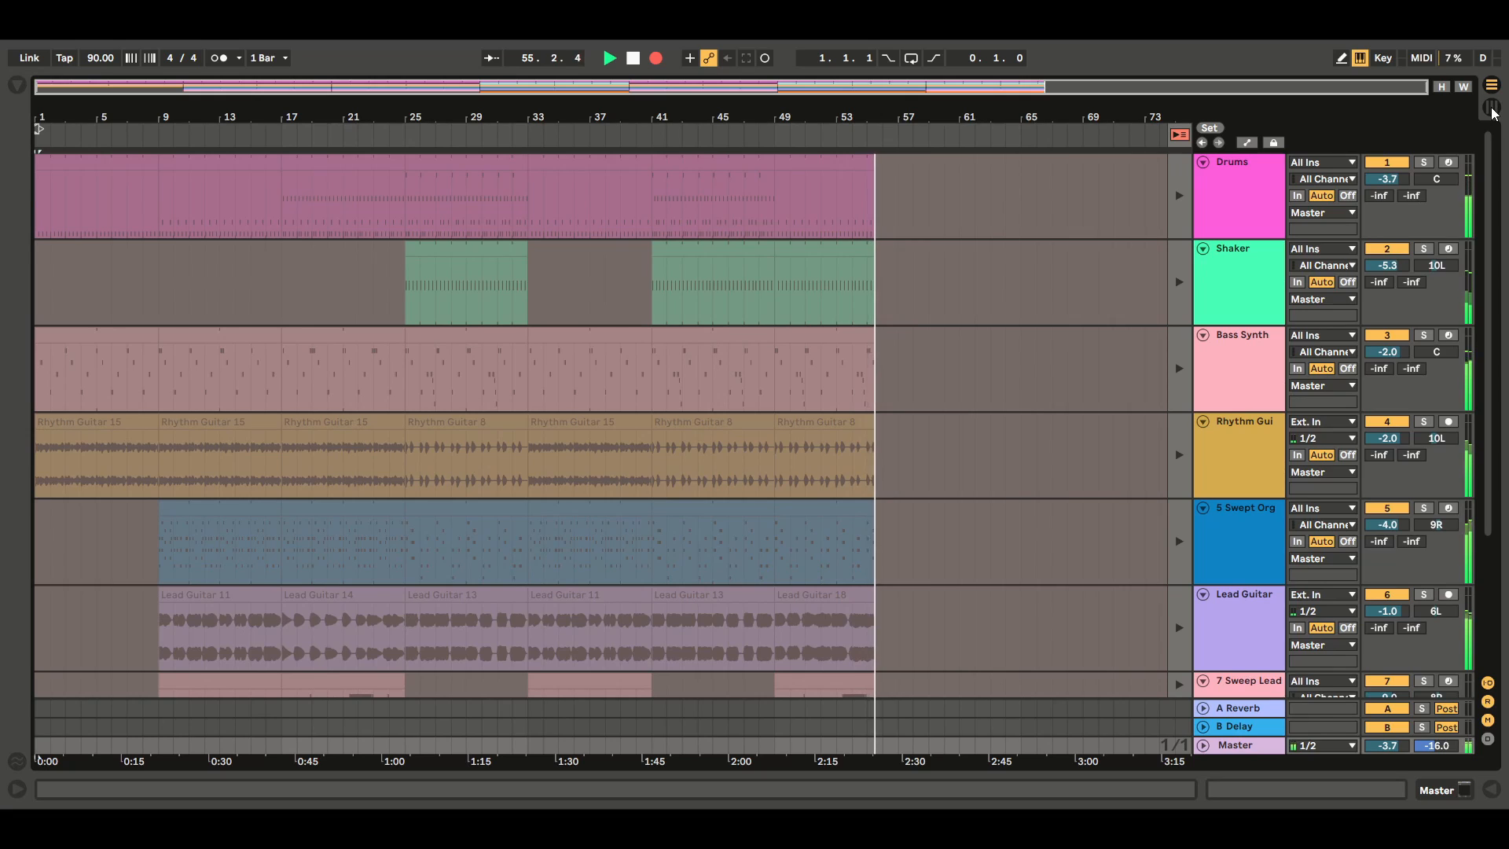
left_click(1493, 110)
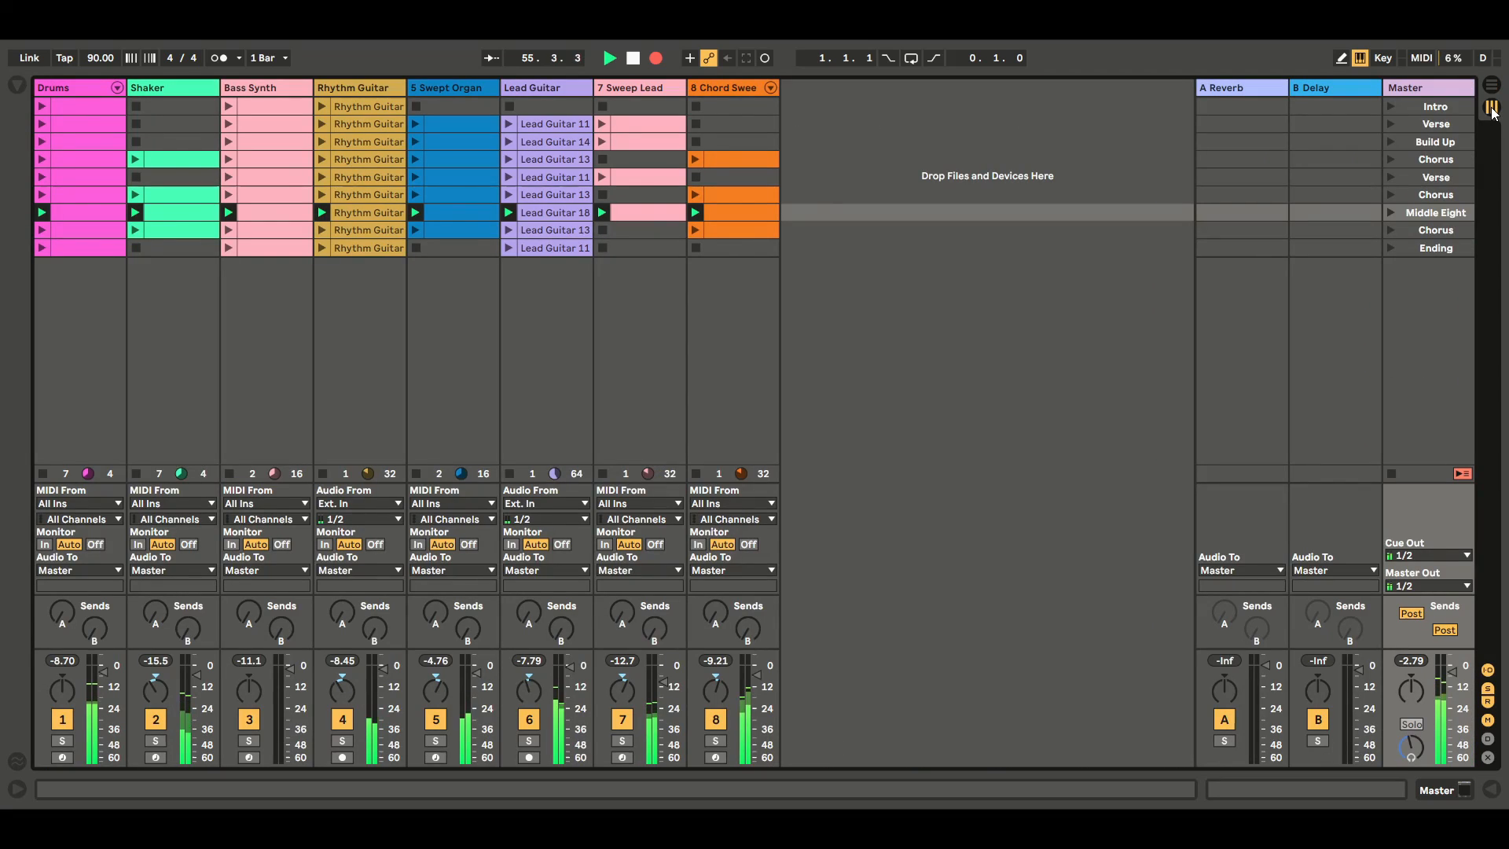
Record the last Chorus scene, below Middle Eight, letting it run on while checking the arrangement timeline.
left_click(1392, 229)
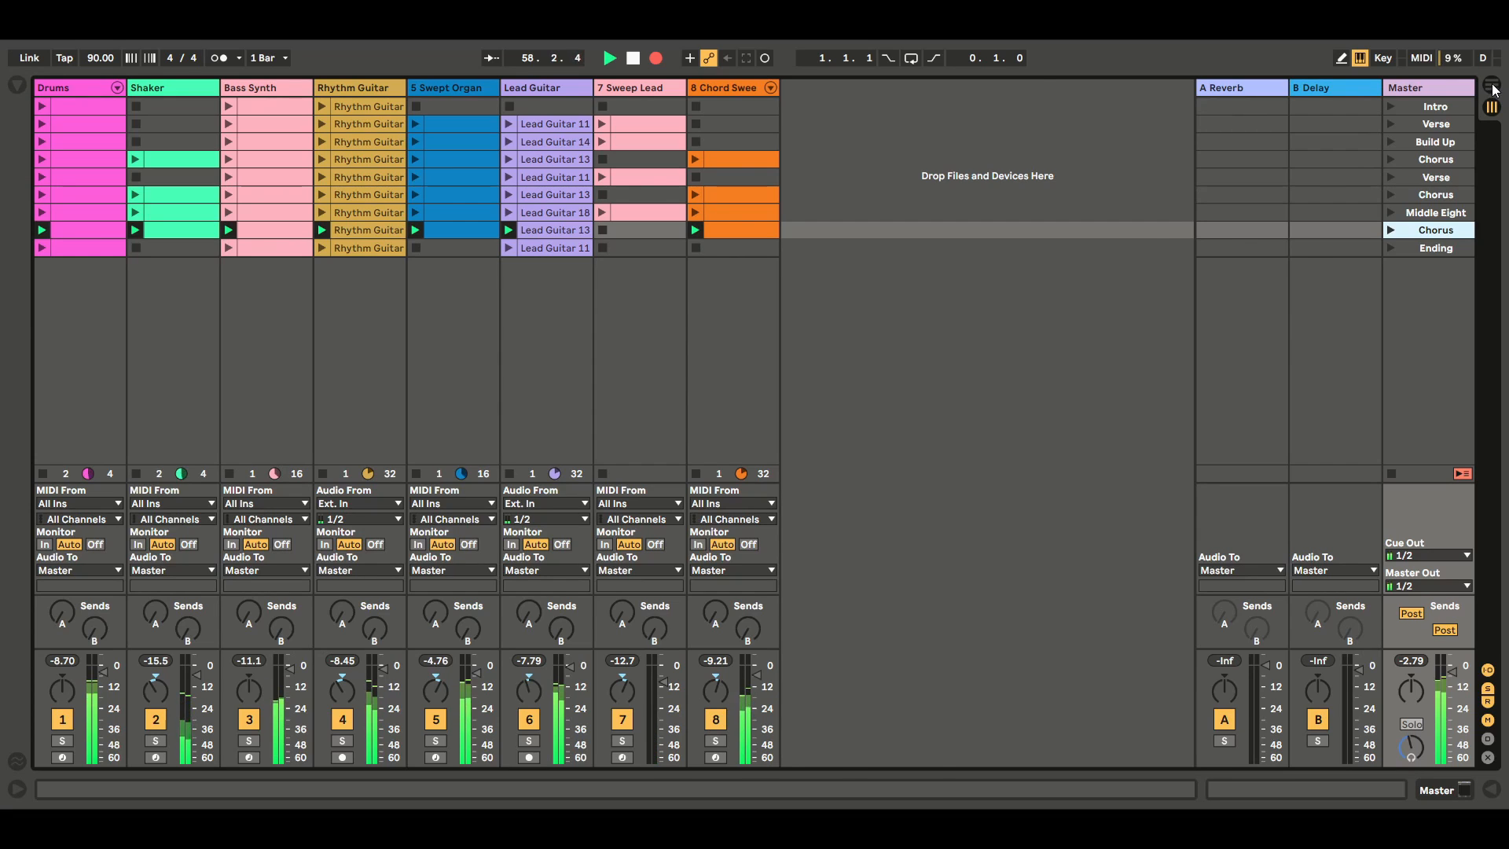
left_click(1492, 86)
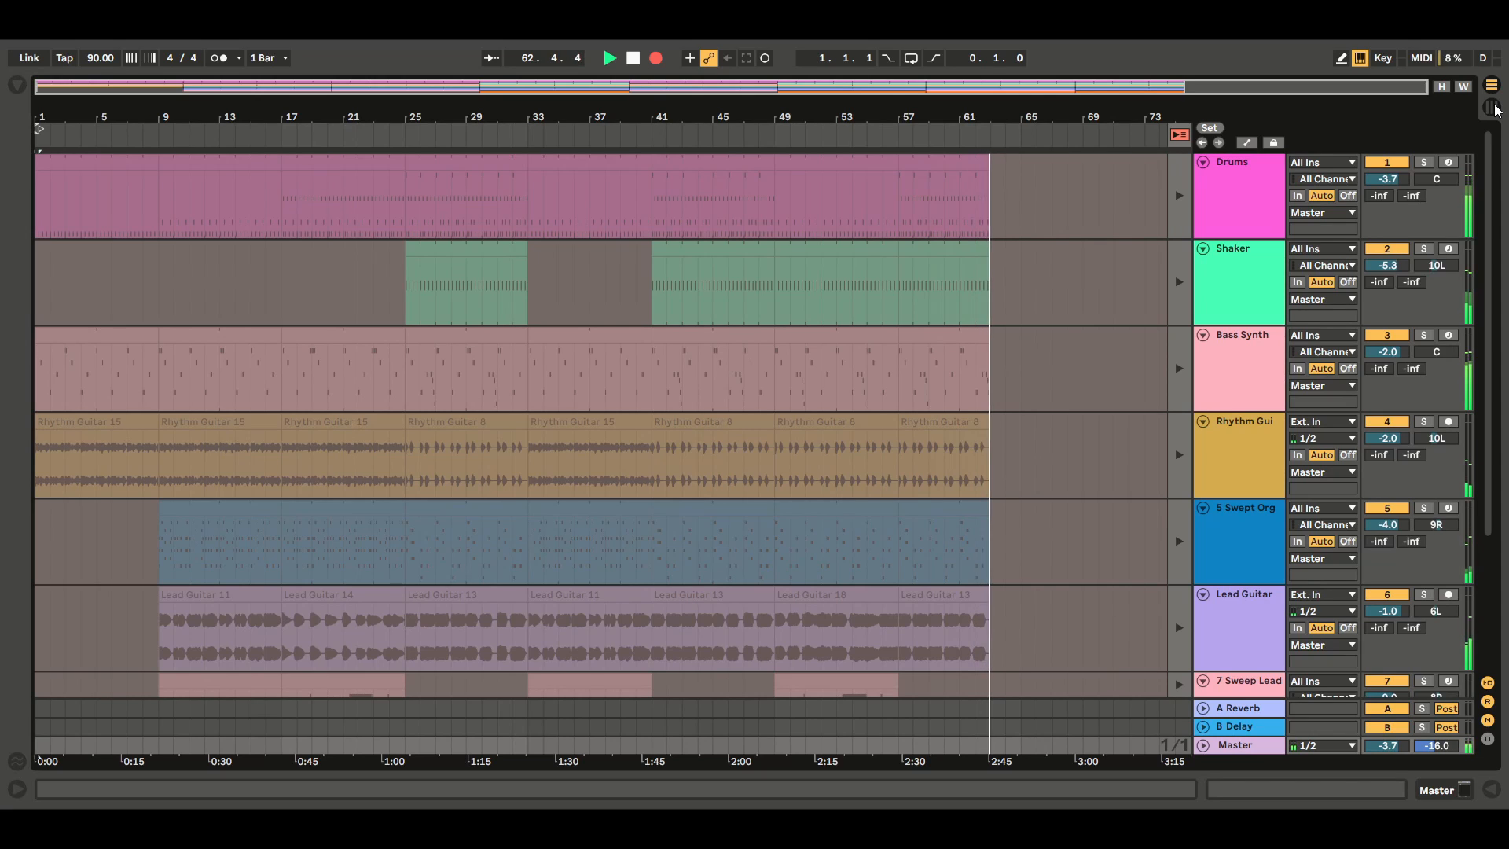
left_click(1493, 108)
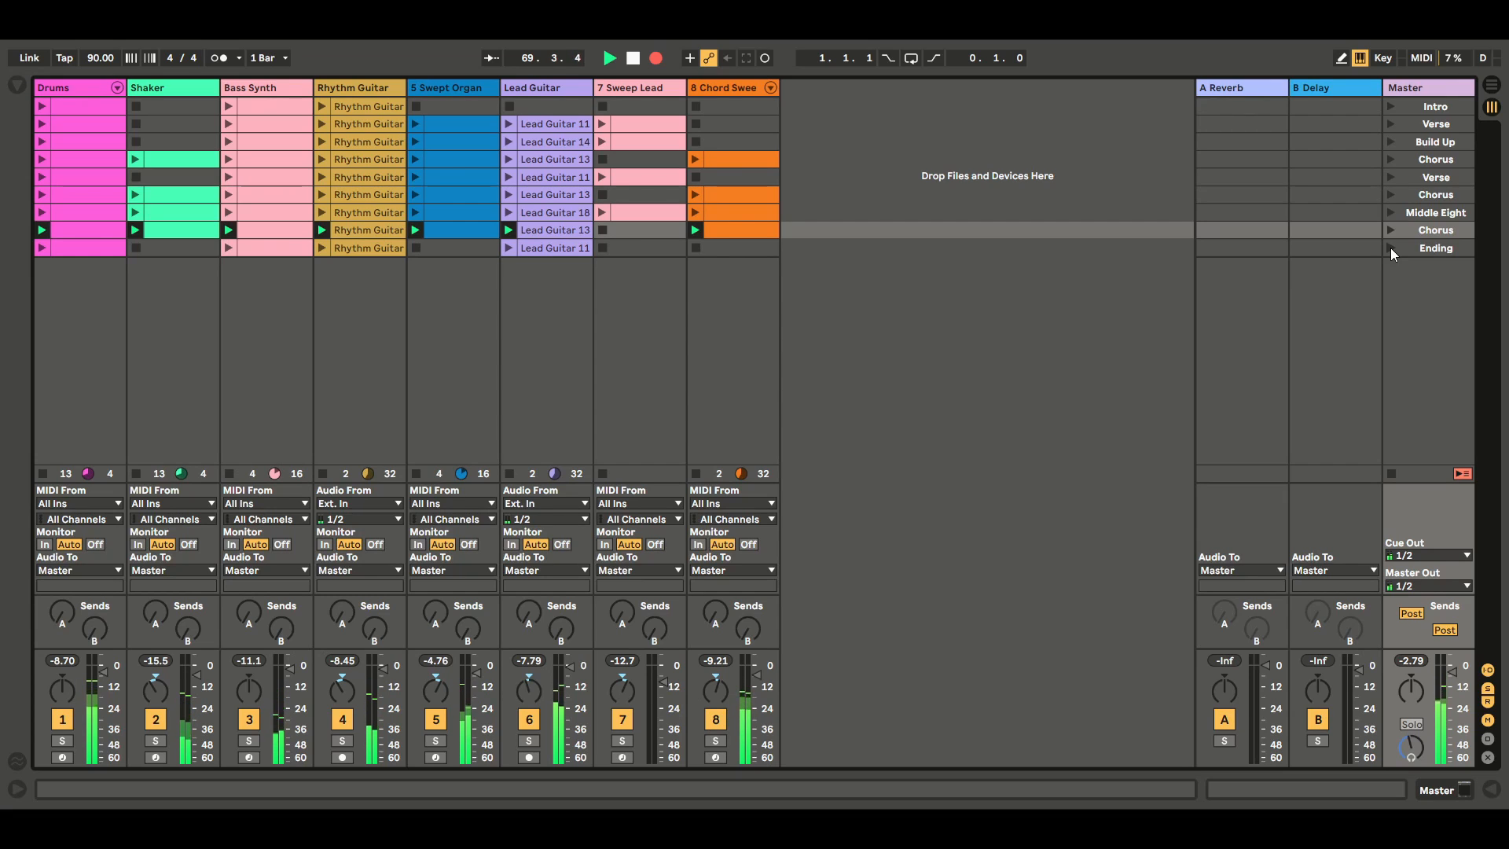
left_click(1492, 85)
left_click(1492, 107)
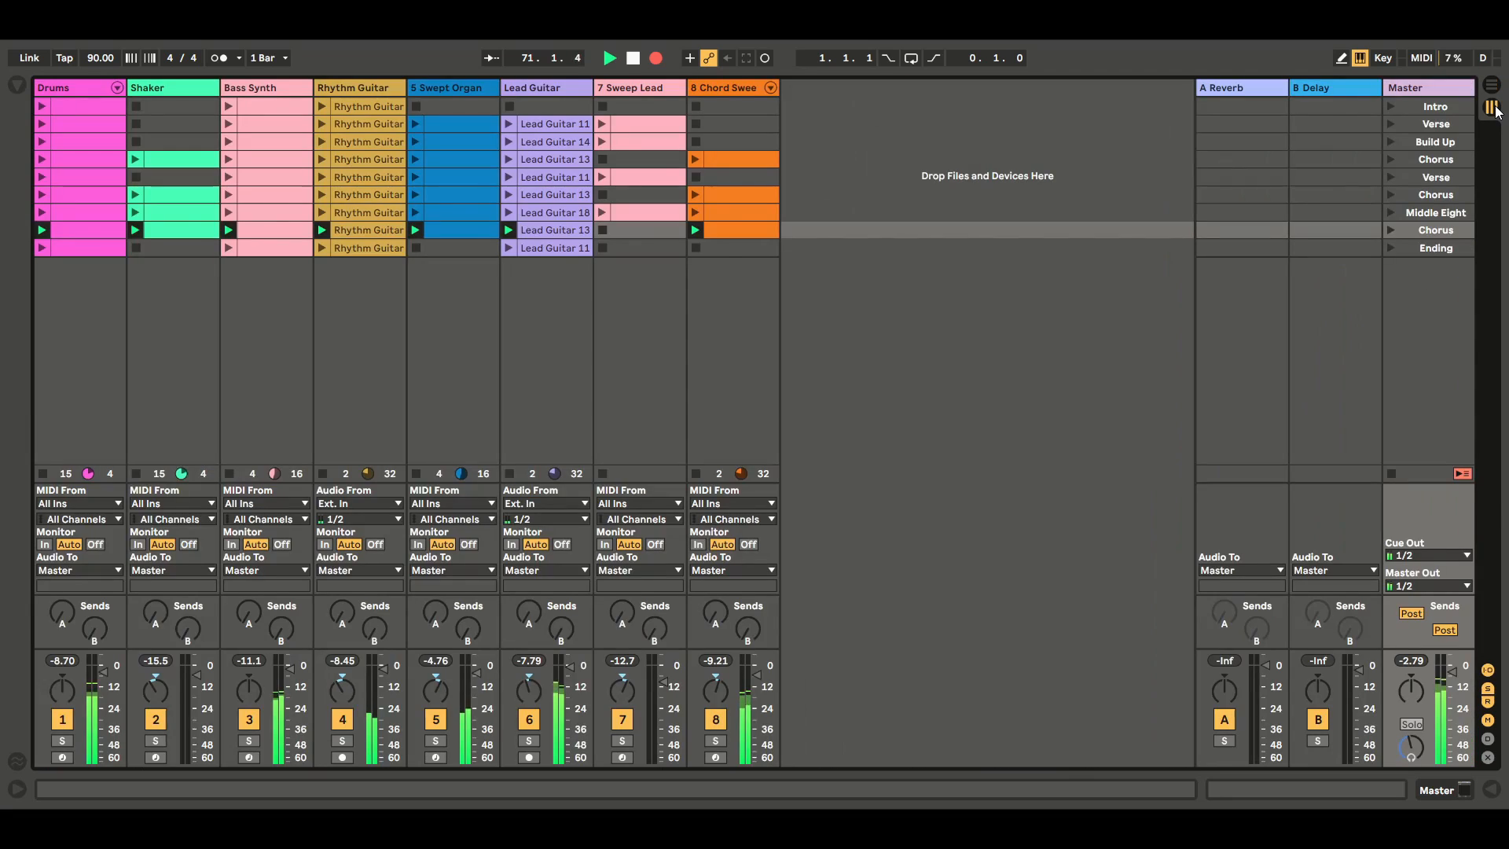
Finish the take with the Ending scene, stopping all clips and turning off arrangement recording.
left_click(1393, 248)
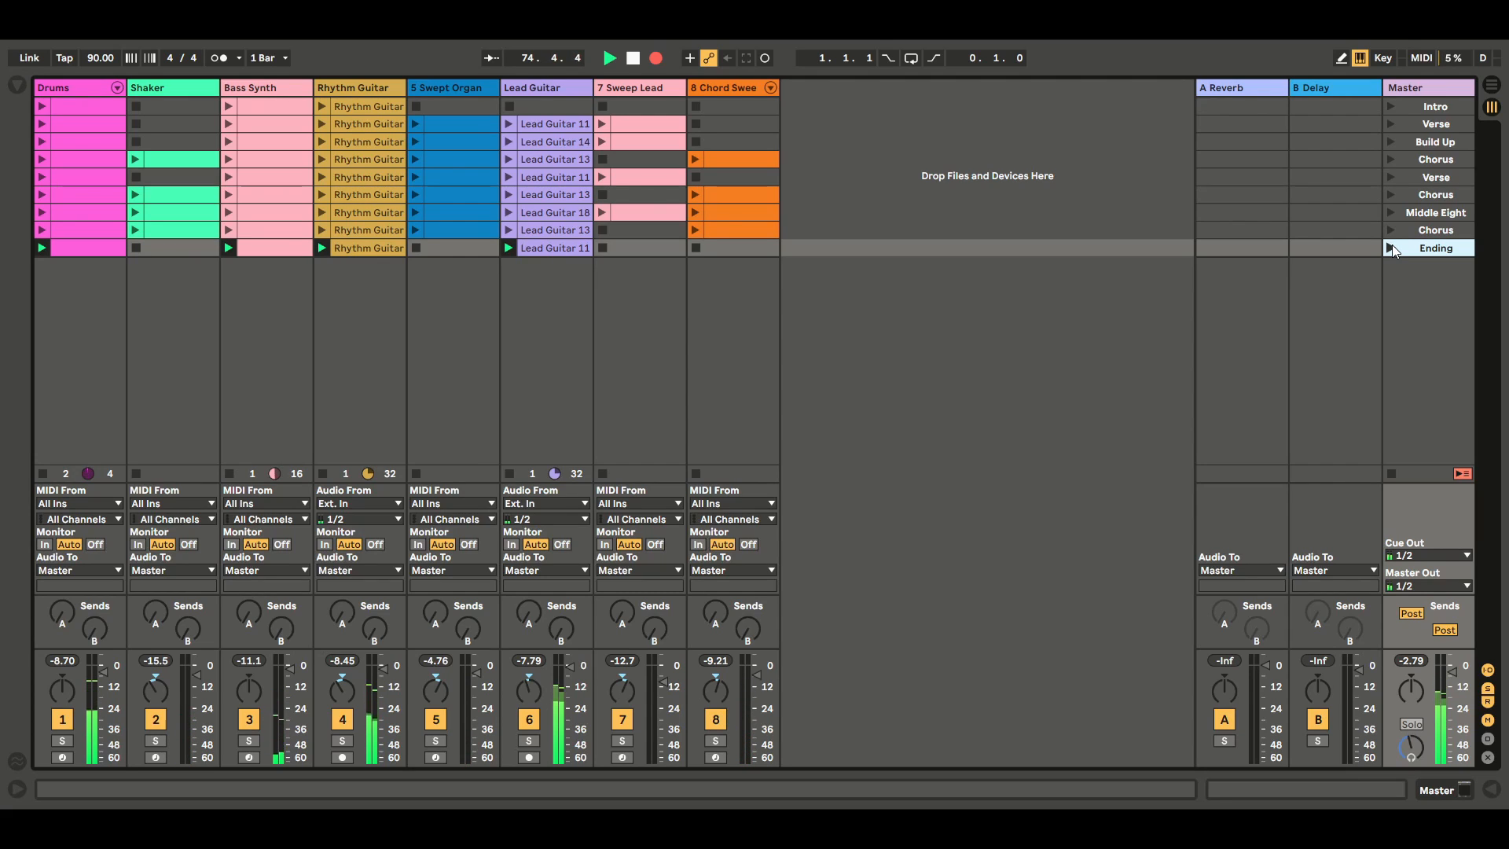
left_click(1391, 473)
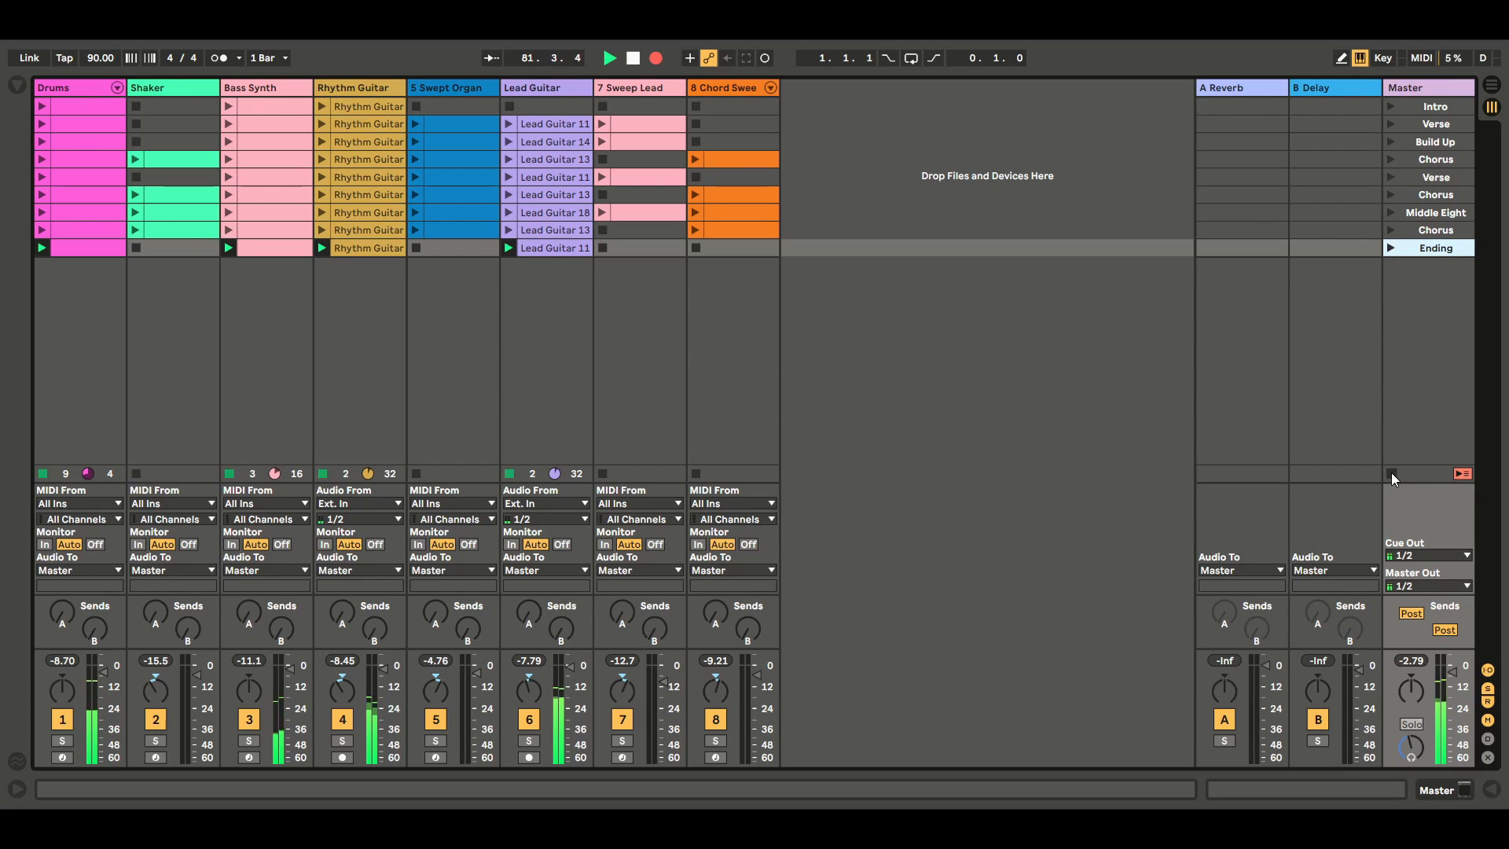
left_click(657, 57)
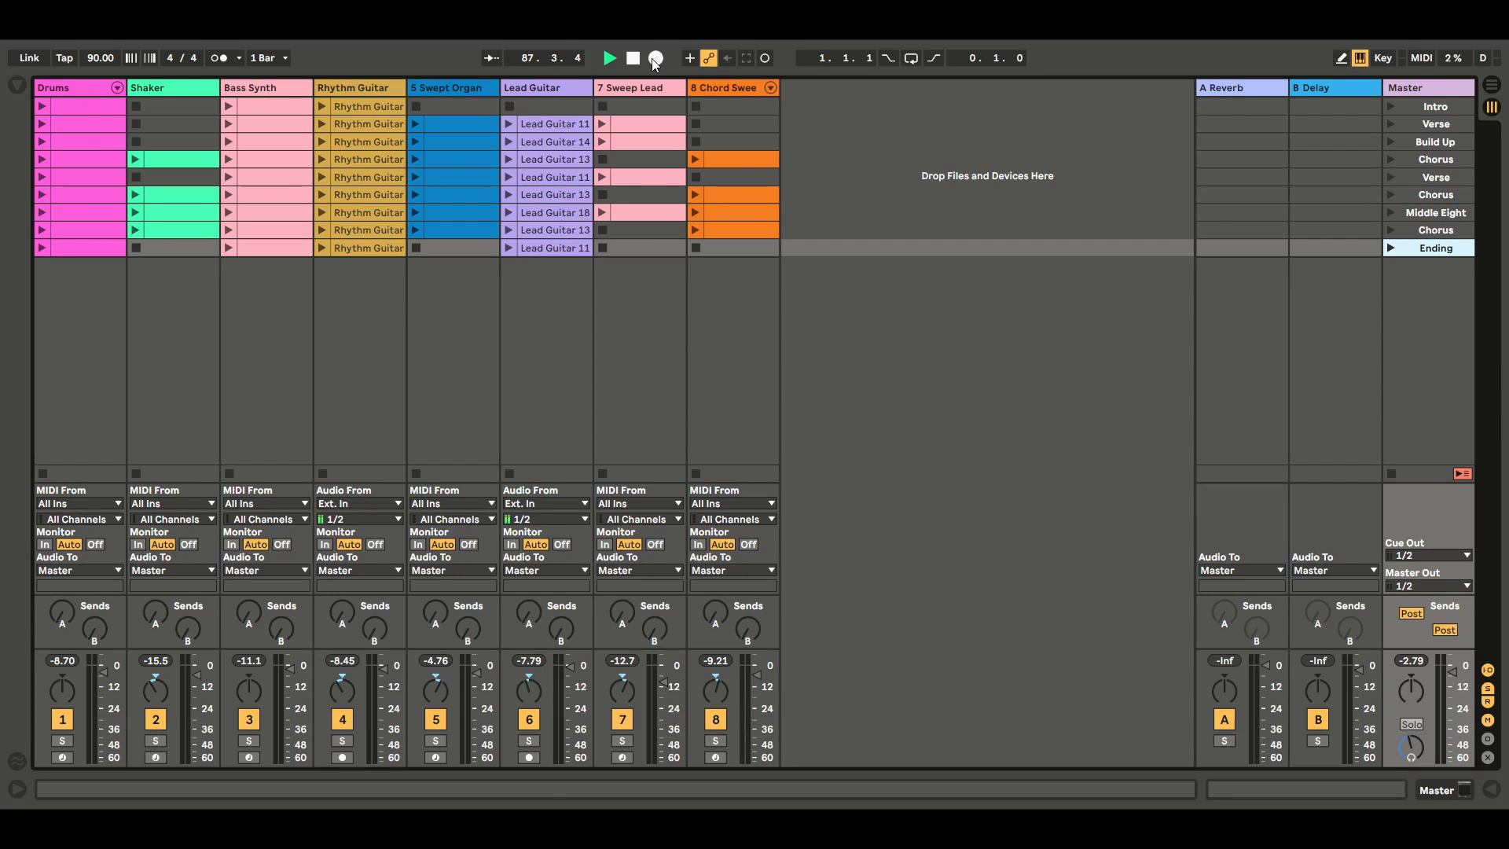
Stop playback and display the full length of the recorded song in Arrangement View.
left_click(1491, 85)
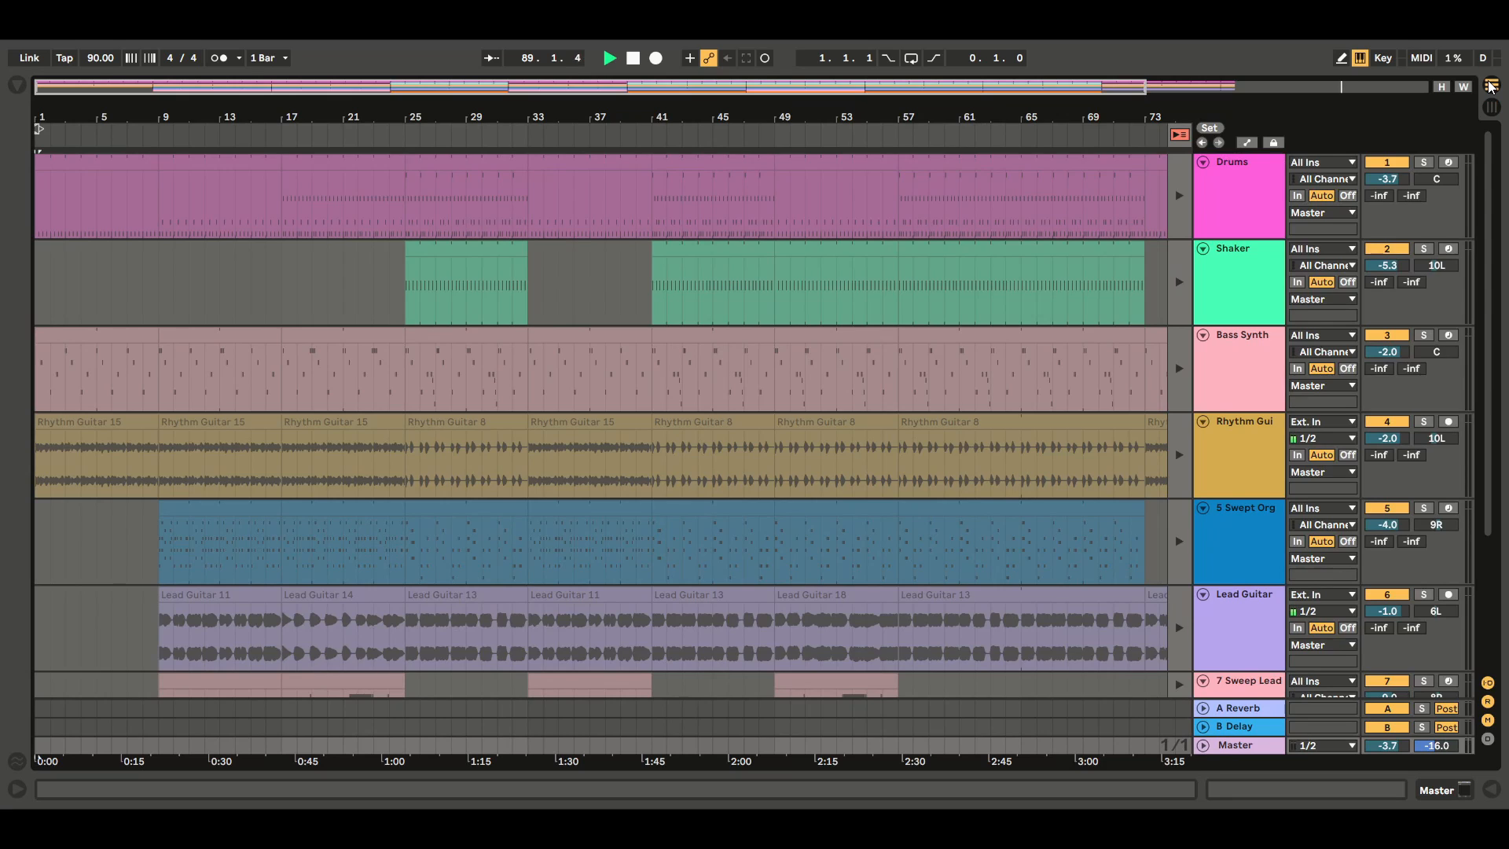
left_click(635, 59)
left_click_drag(1050, 89, 1050, 51)
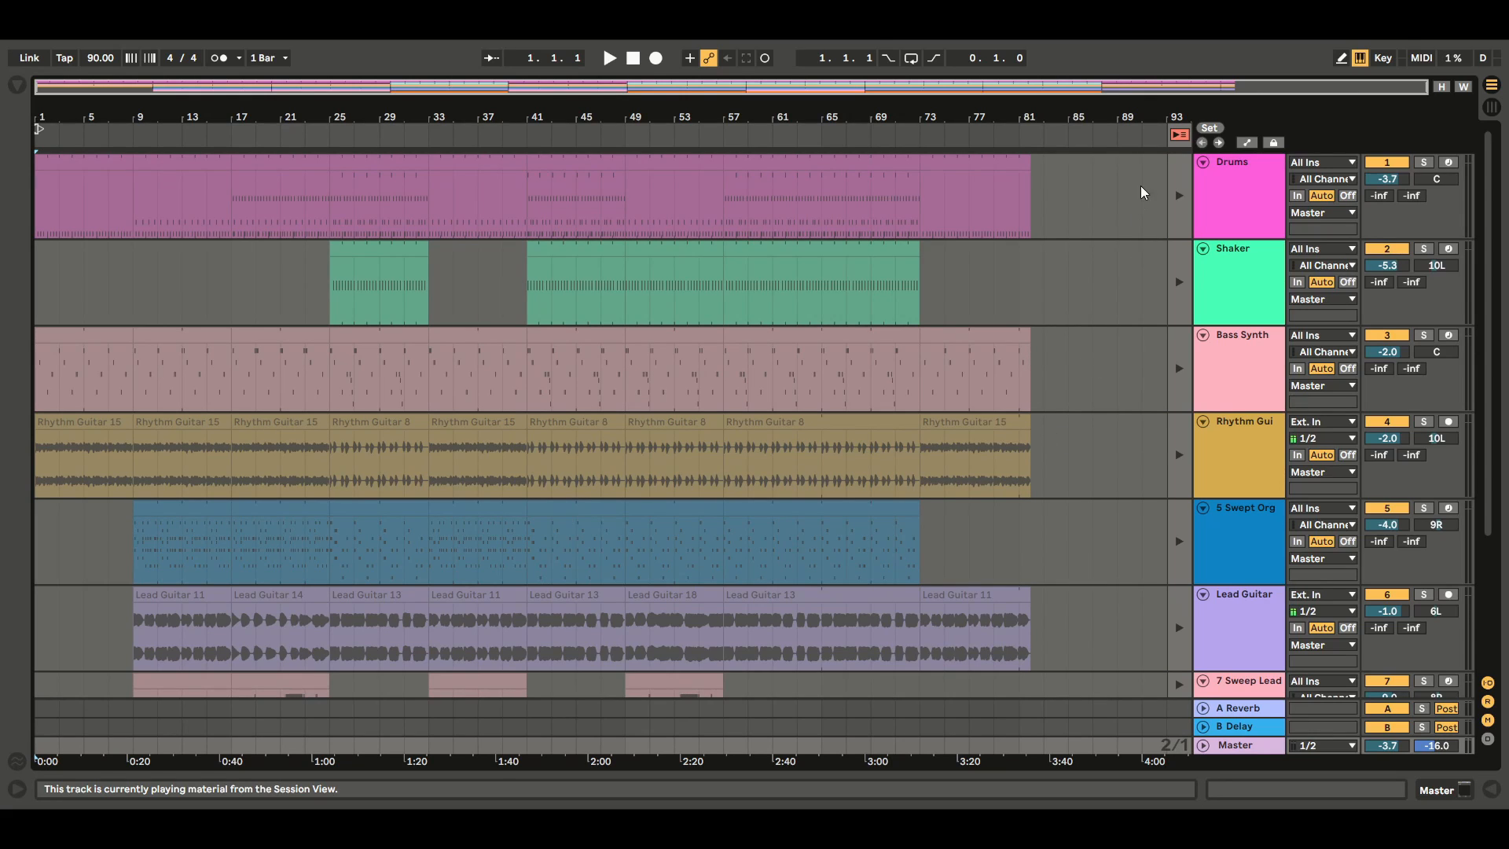
Return all tracks to arrangement playback, hide the info and clip detail areas, and review the full track list.
left_click(17, 789)
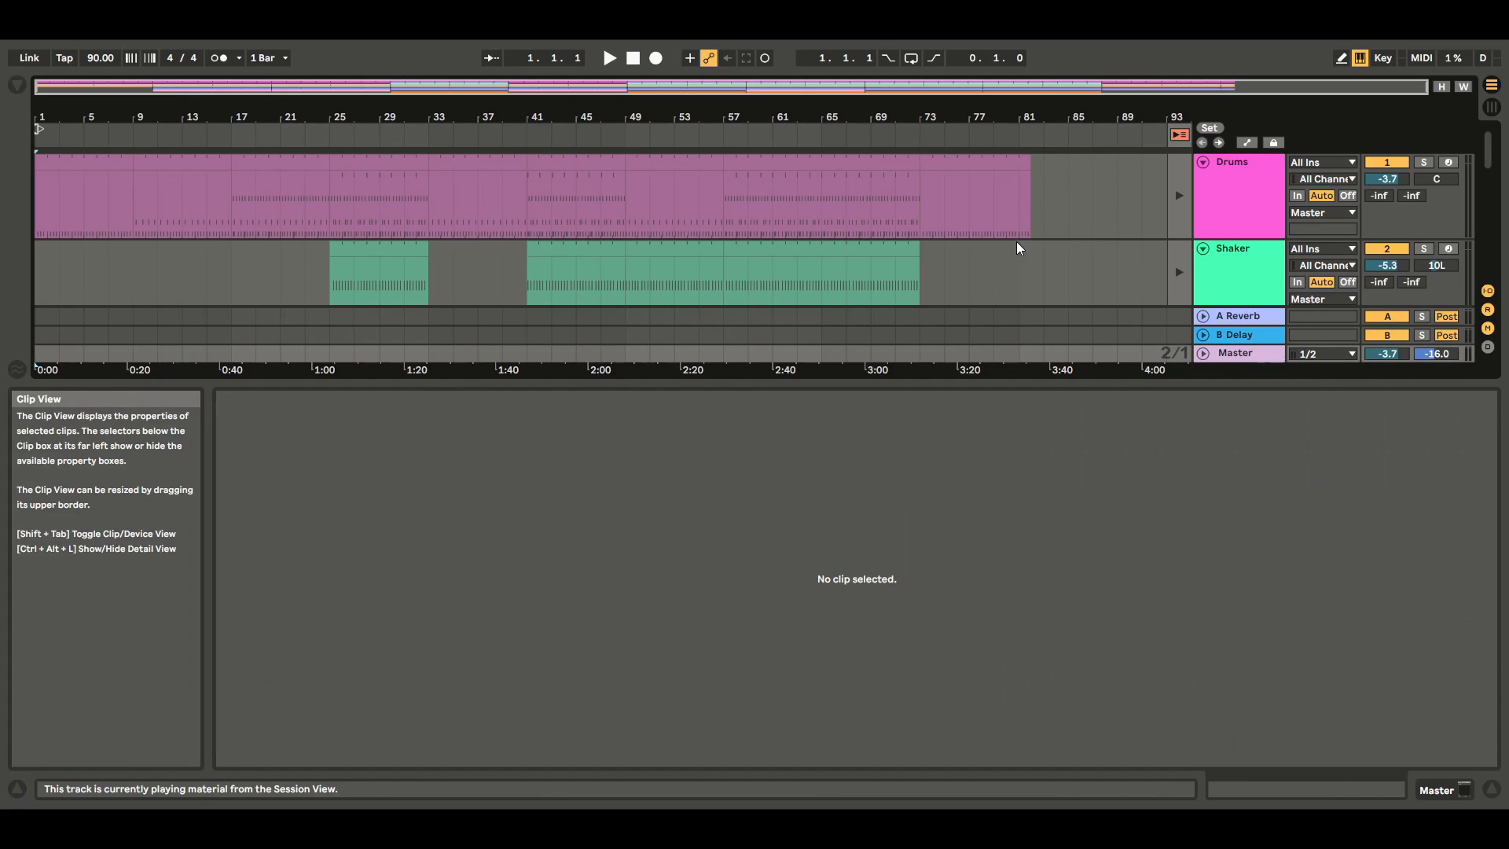
left_click(1180, 135)
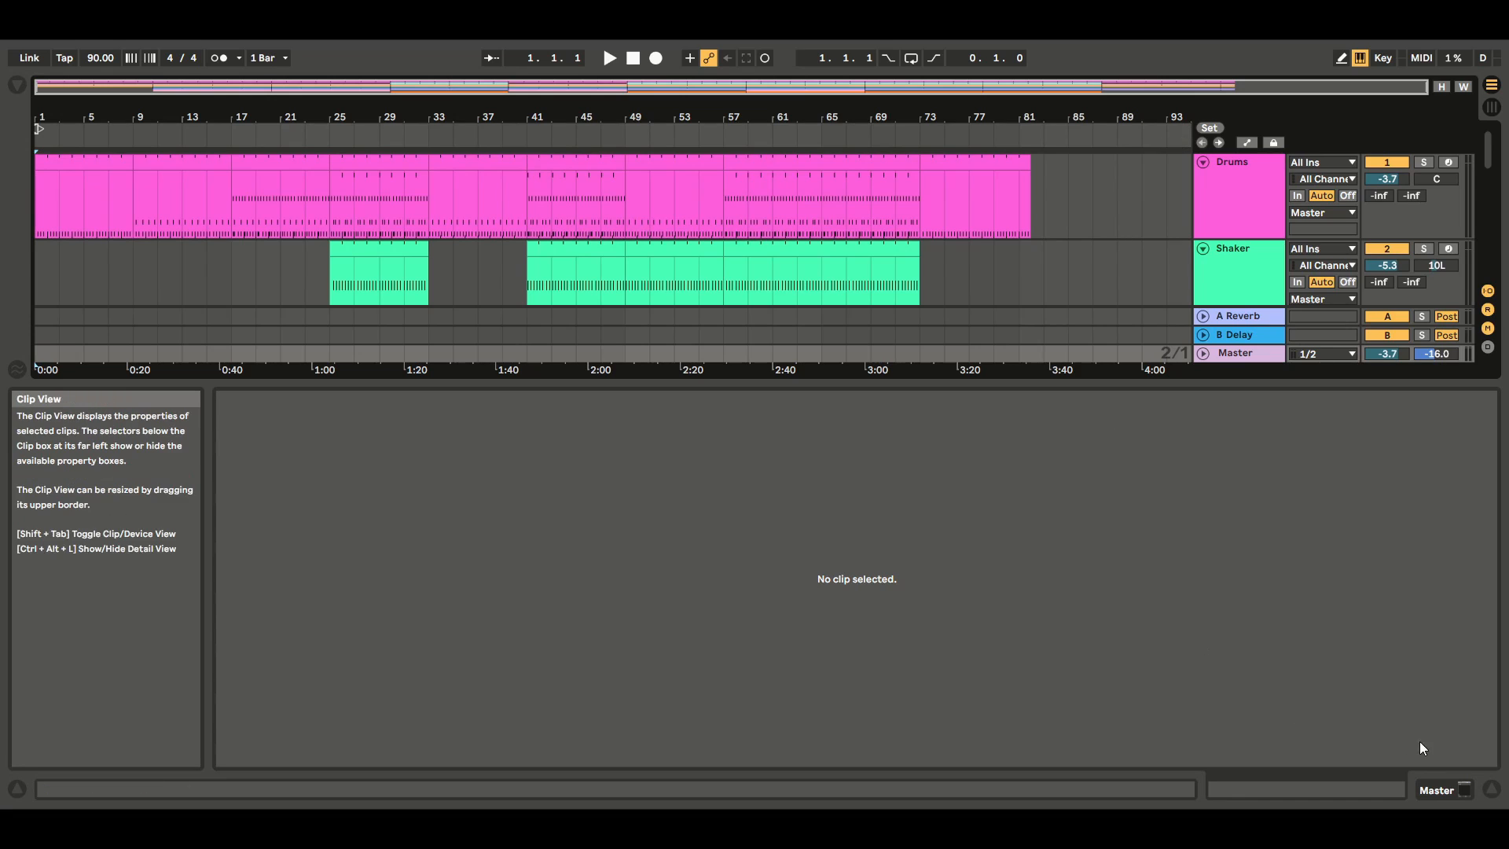
left_click(1493, 792)
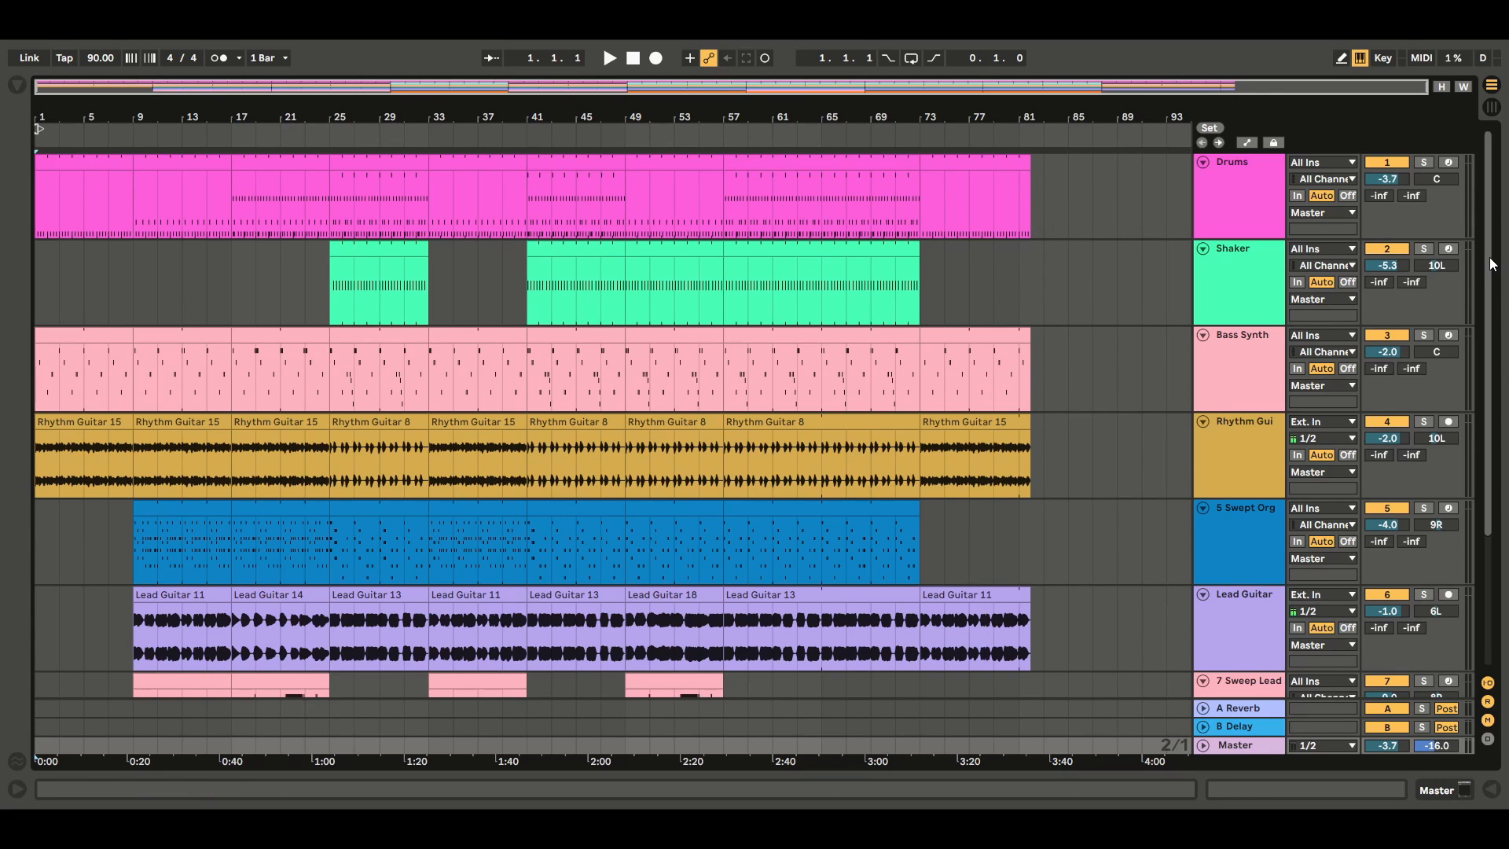
scroll(1475, 350, "down", 3)
scroll(1474, 350, "up", 3)
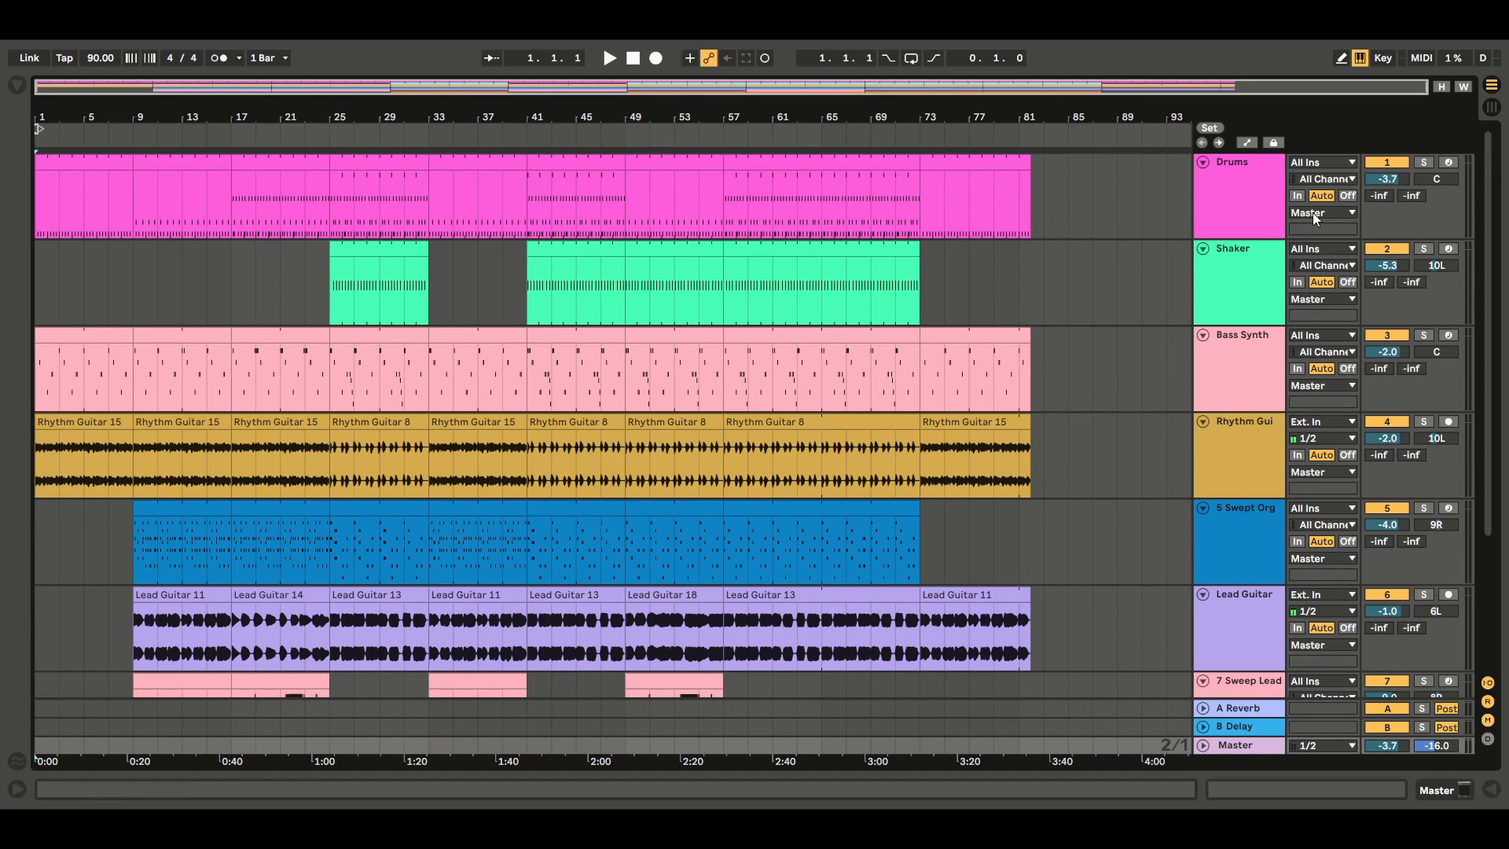
Look over the Drums, Shaker, Bass Synth and Rhythm Guitar tracks in Session View, returning to Arrangement View.
left_click(1491, 109)
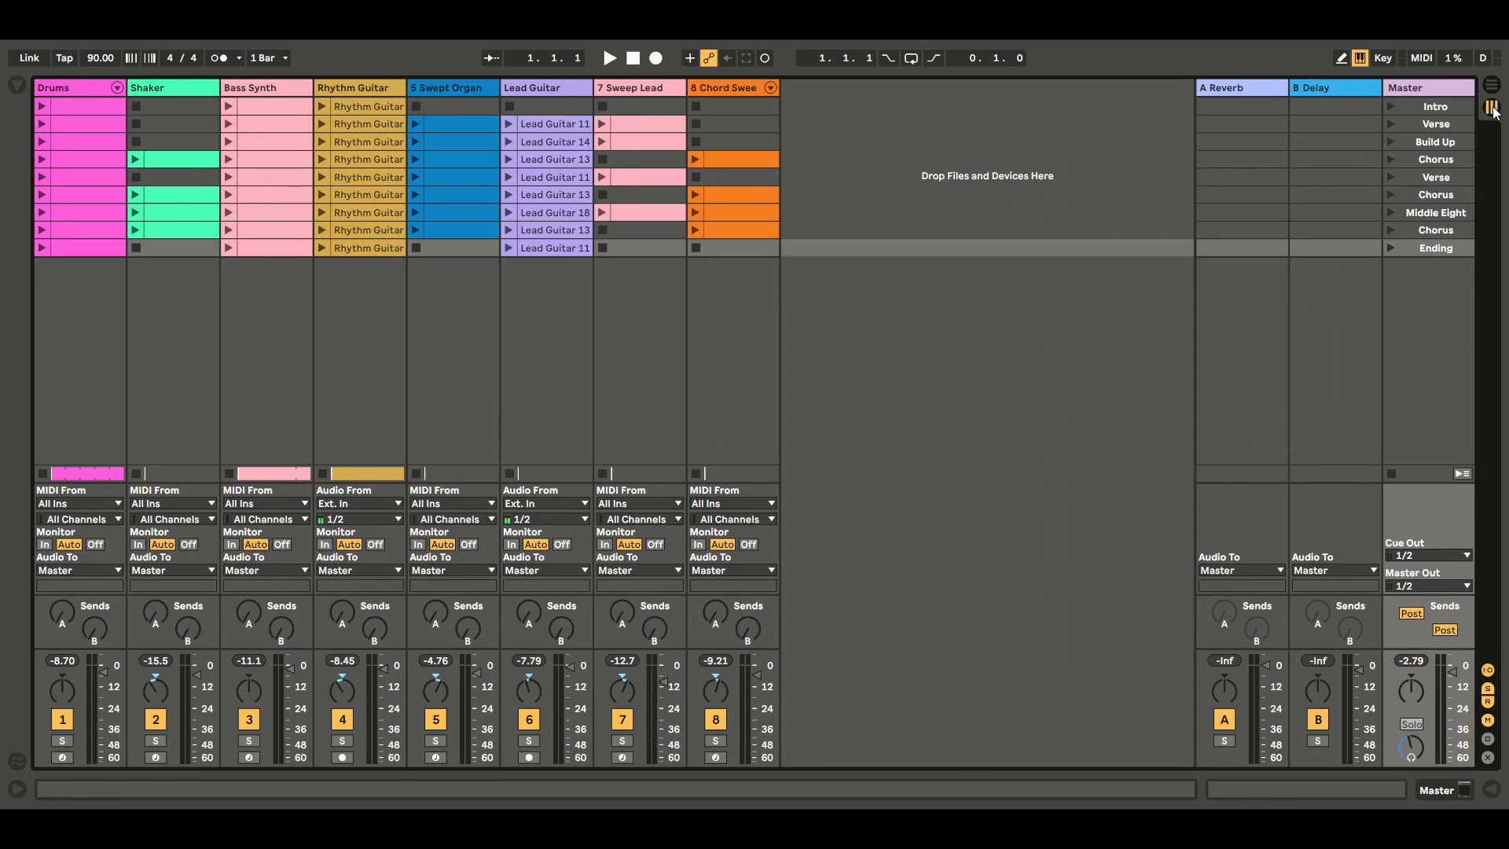
left_click(72, 86)
left_click(161, 84)
left_click(276, 85)
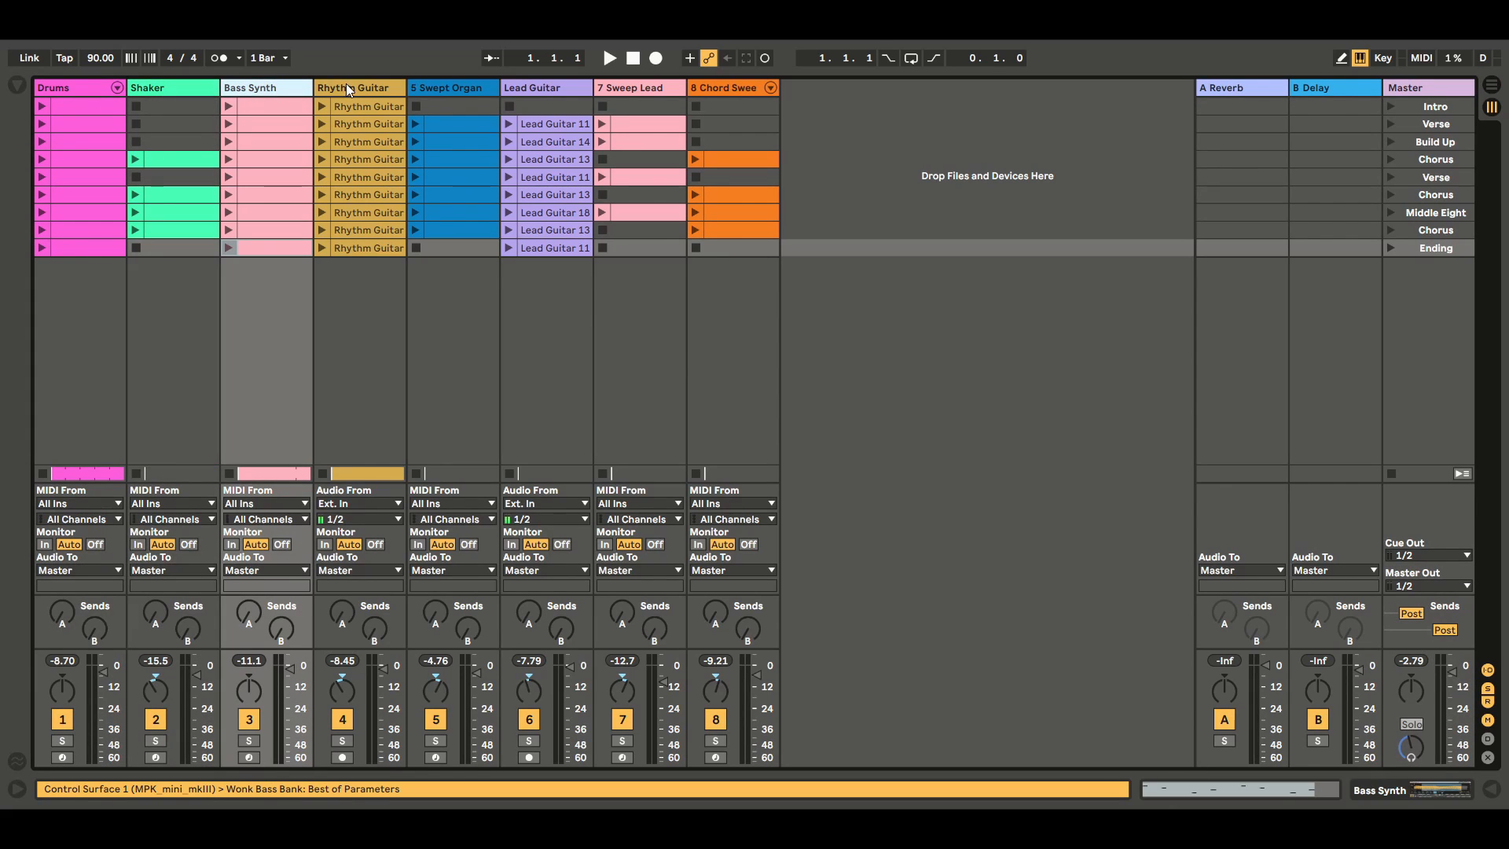
left_click(349, 88)
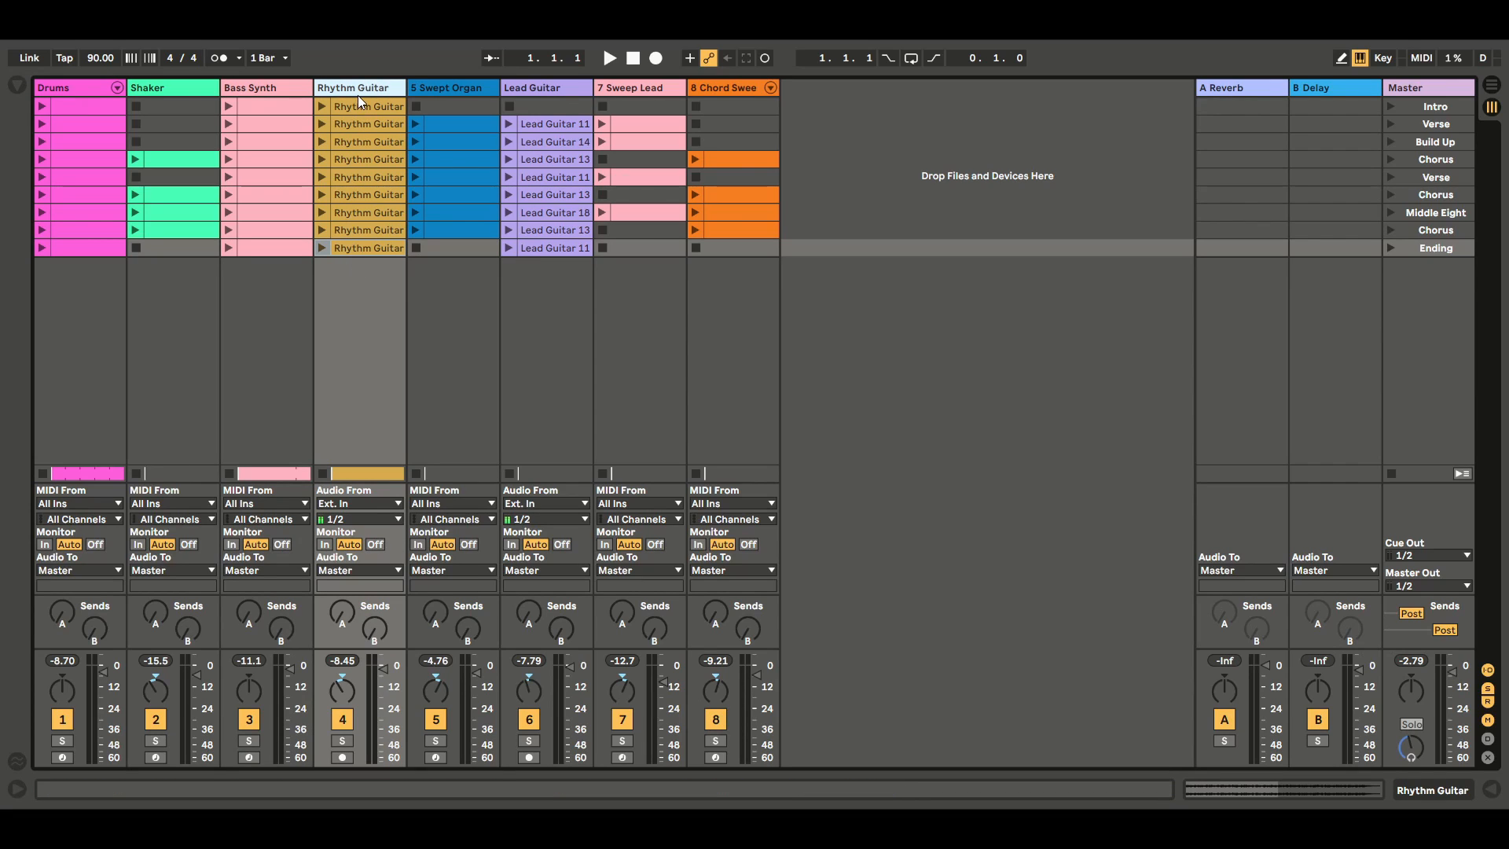
left_click(1491, 85)
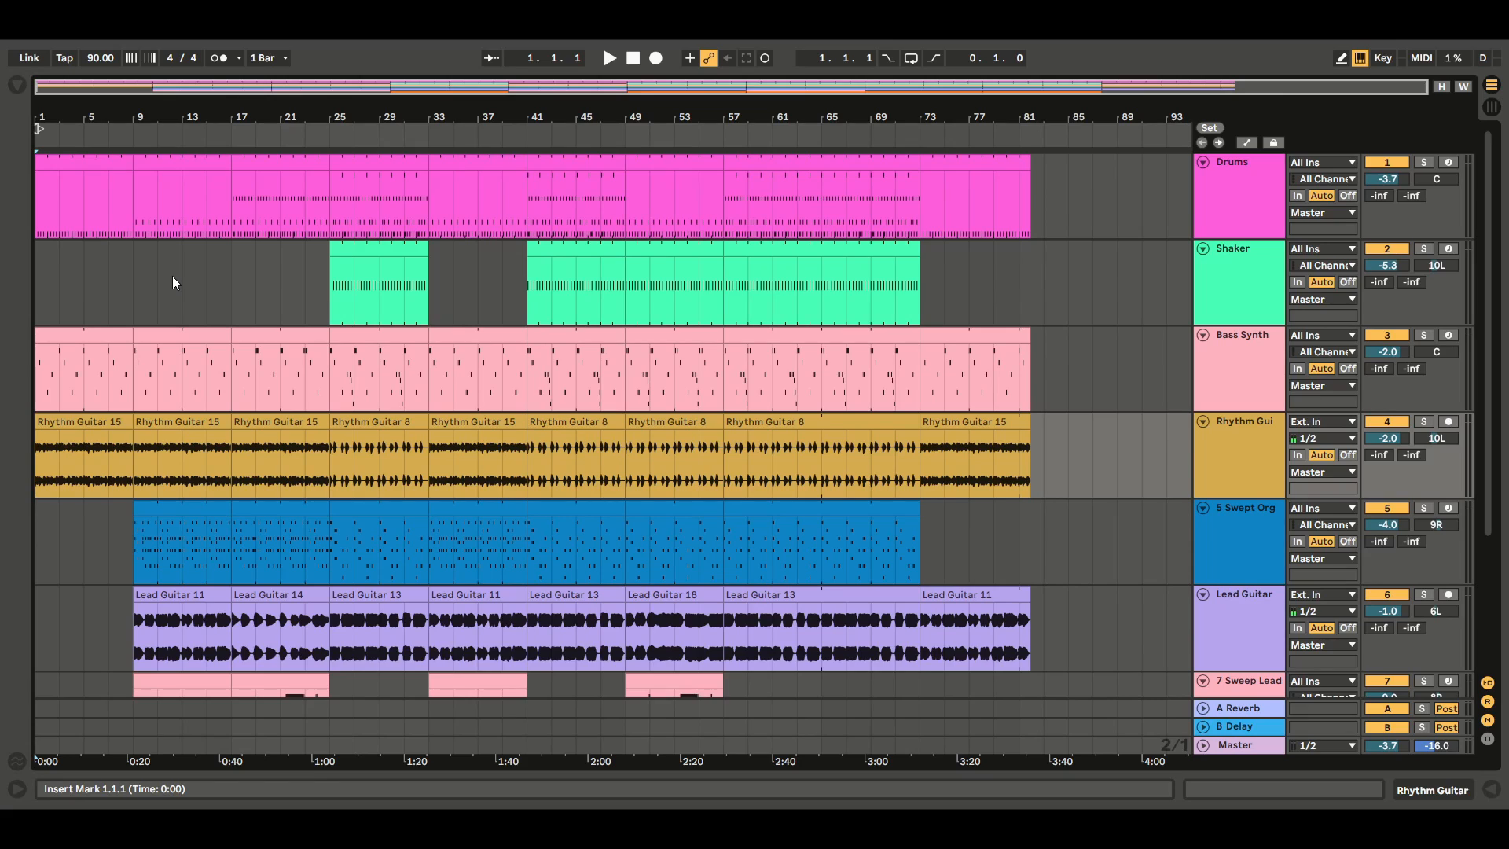
Examine the empty area at bar 85 and the recorded Drums clips from the Intro through to the Ending.
left_click(1069, 197)
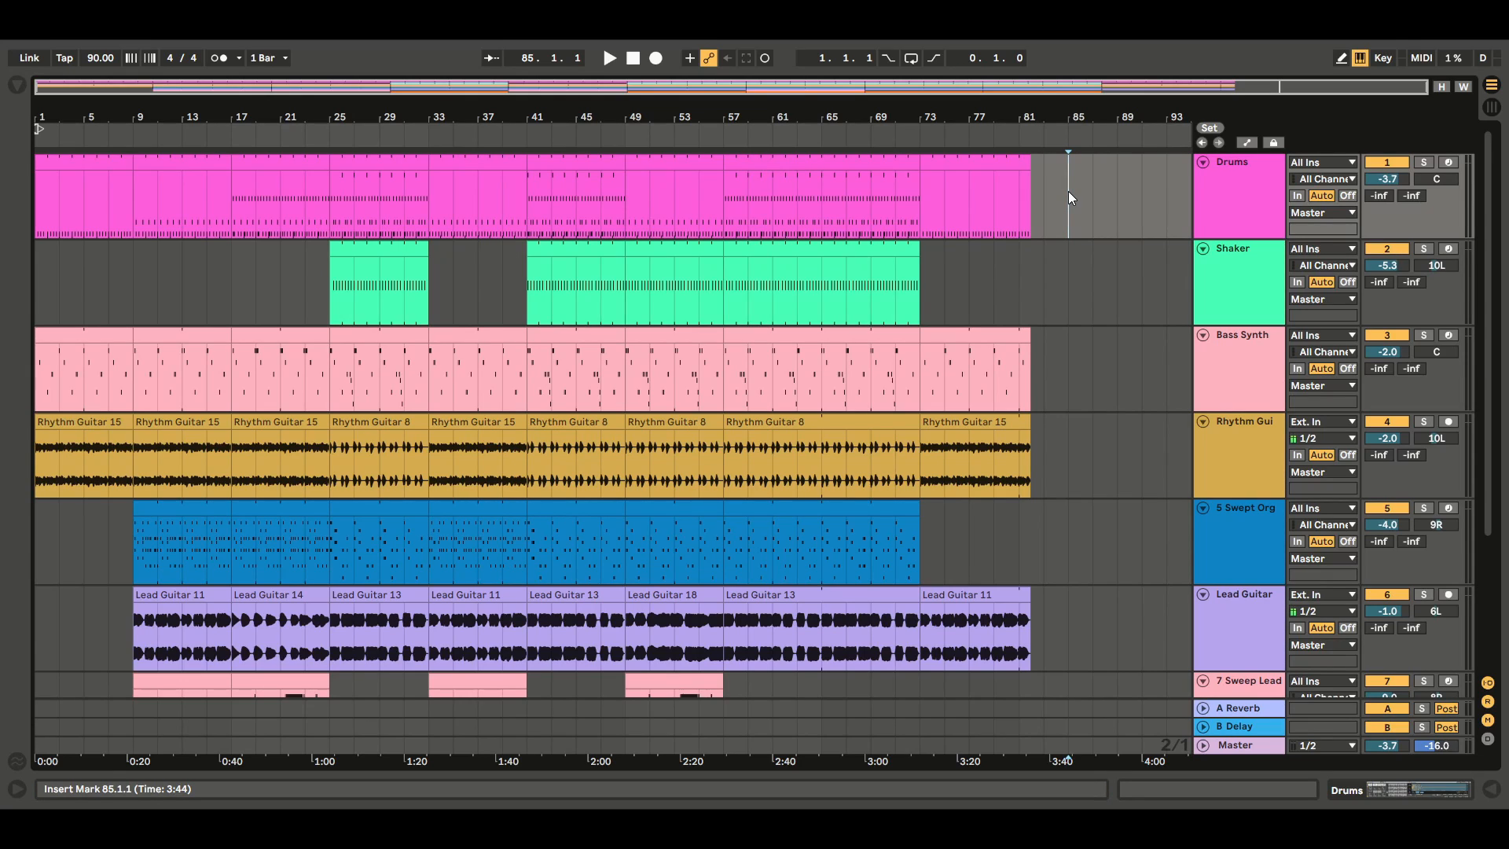
left_click(1092, 183)
left_click(77, 163)
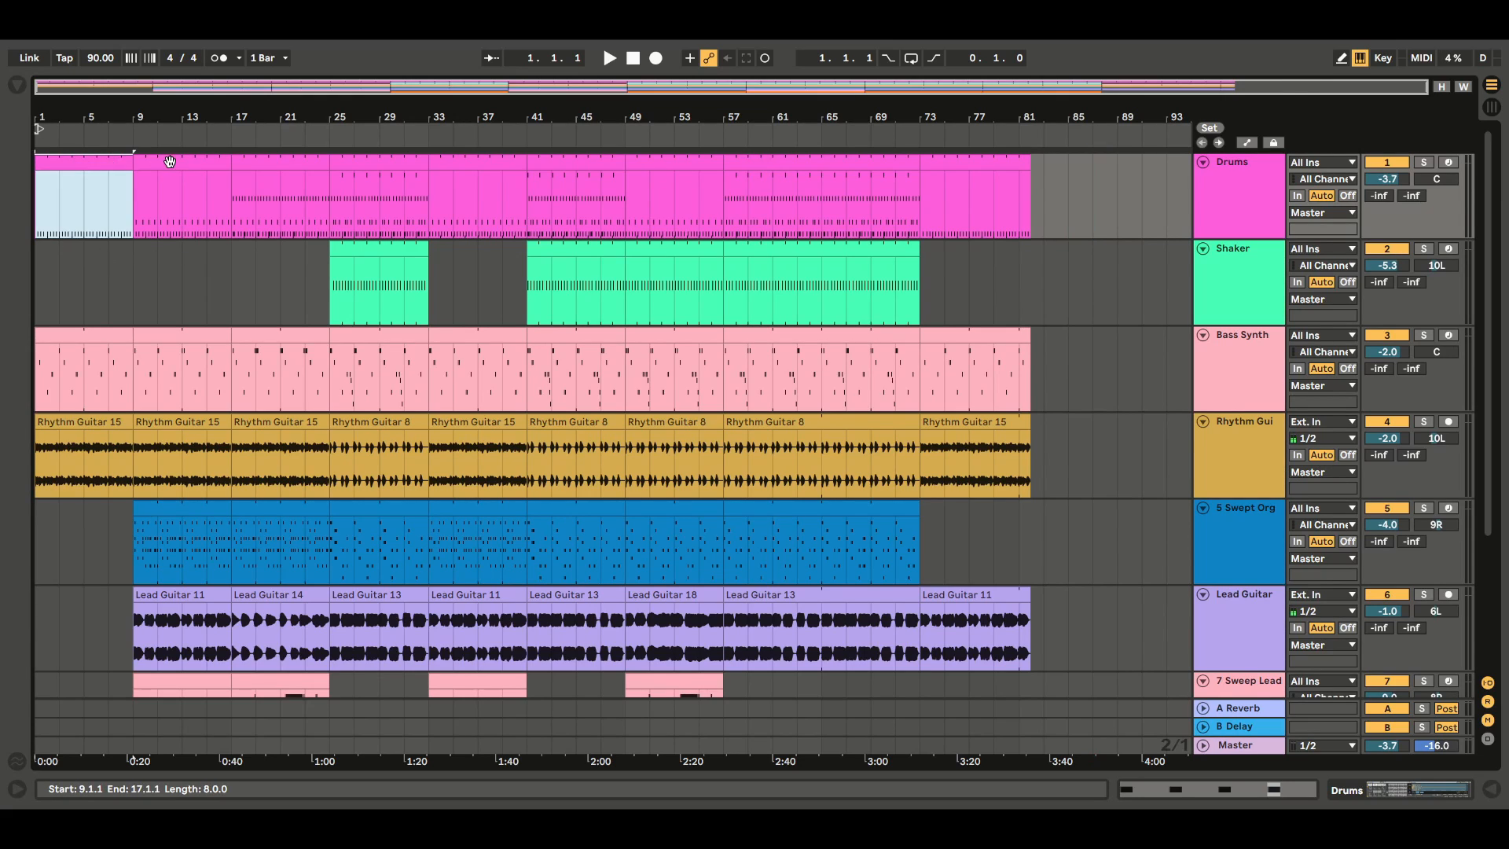
left_click_drag(169, 161, 769, 166)
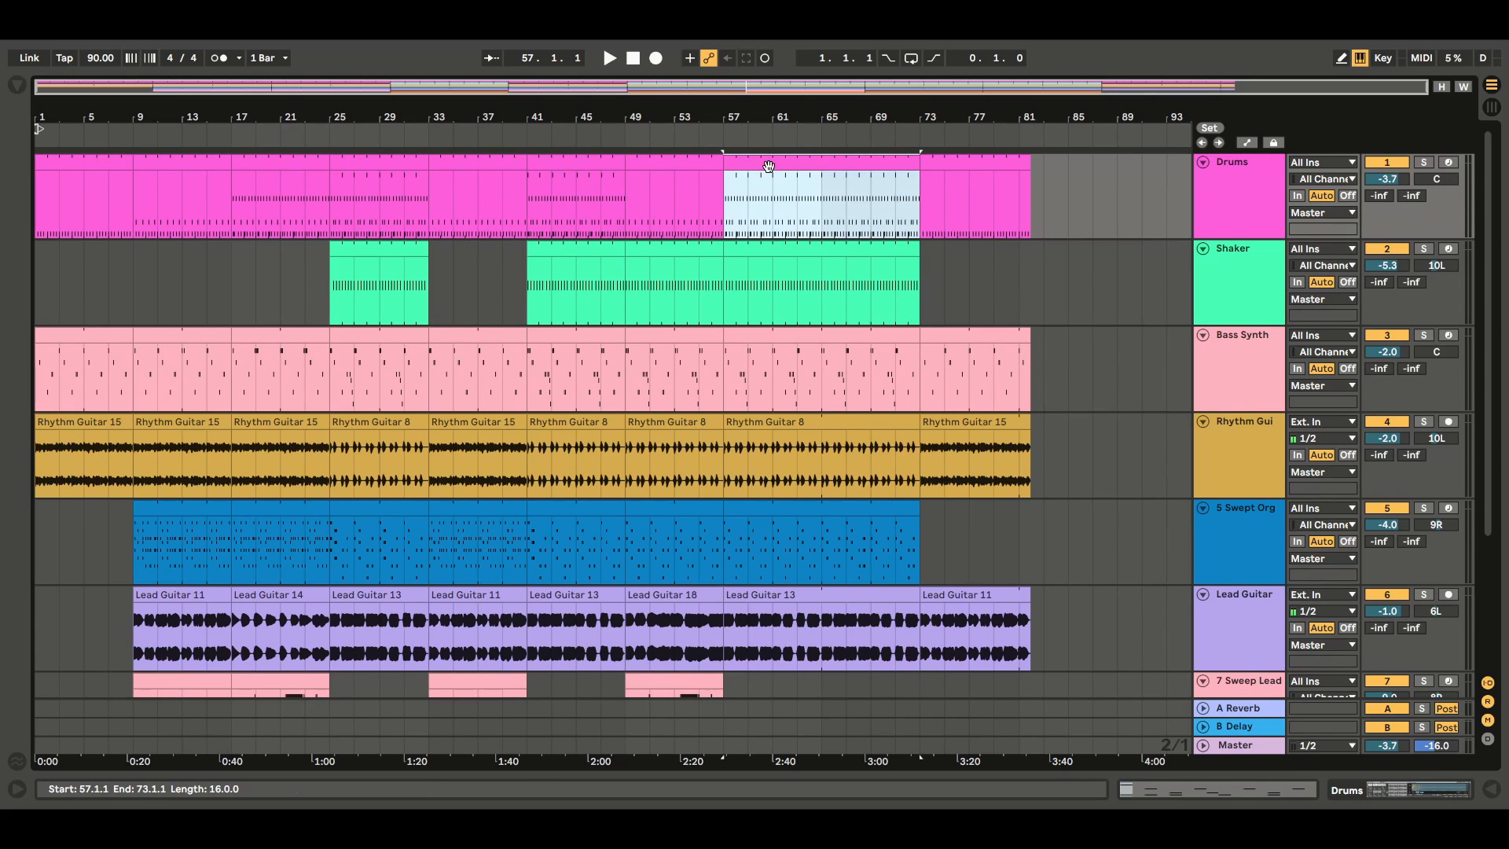
left_click(995, 163)
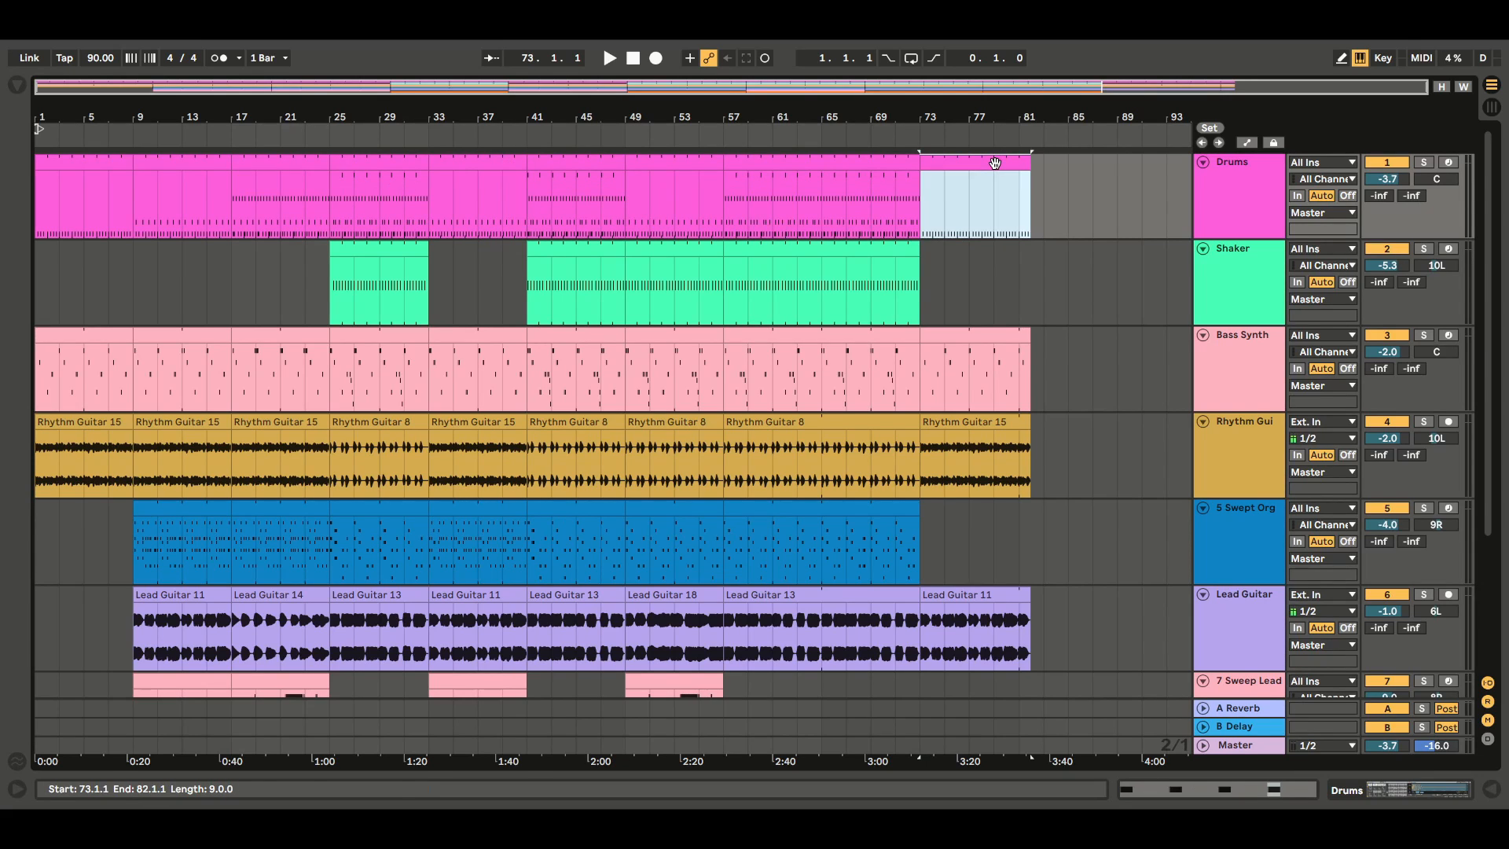
Compare the Intro, Verse and Build Up Drums clips in Arrangement View with their Session View scenes.
left_click(134, 265)
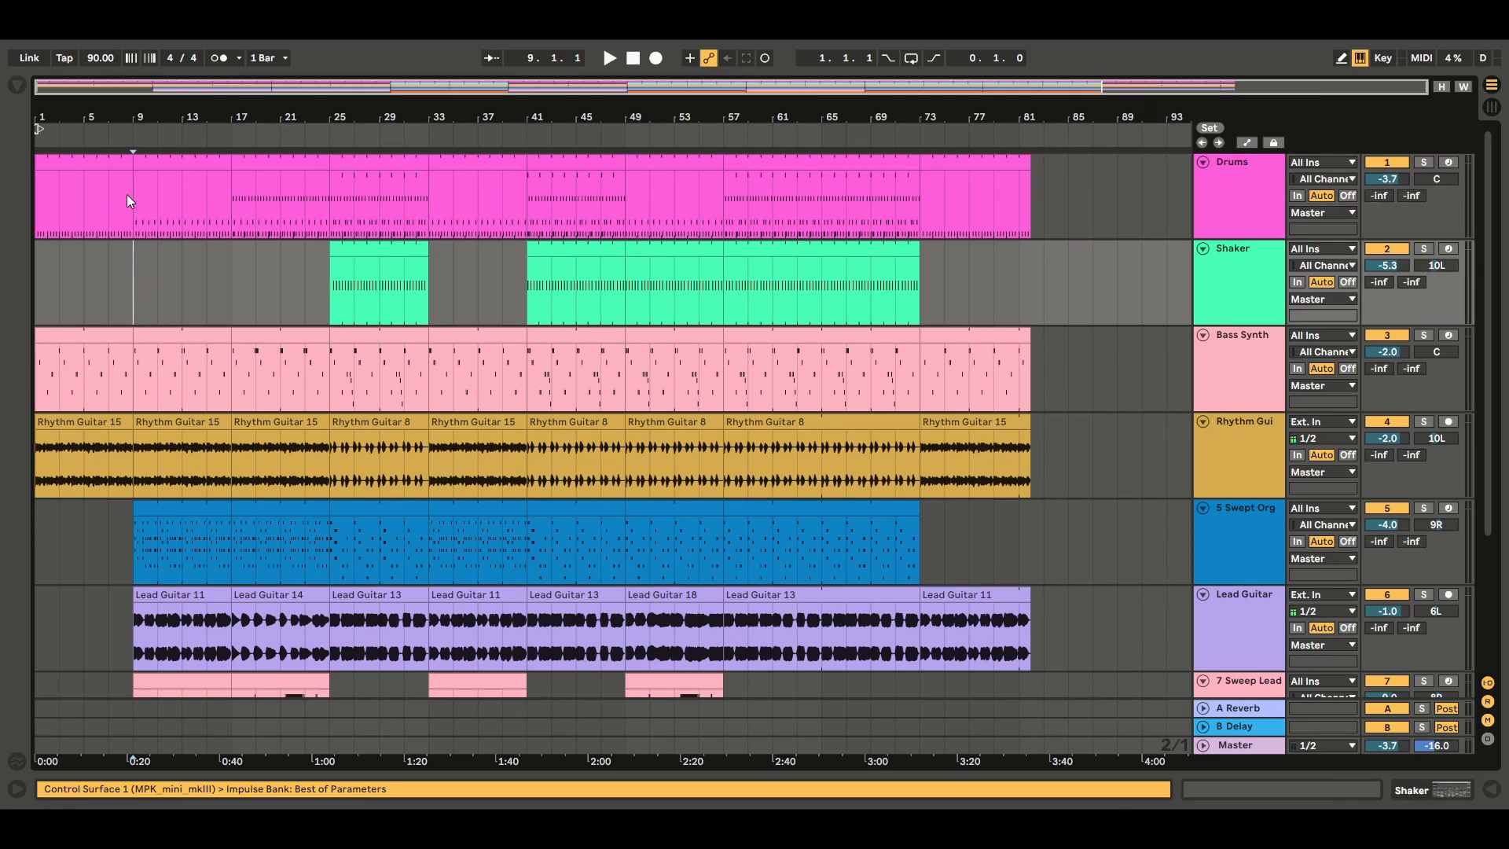
left_click(85, 168)
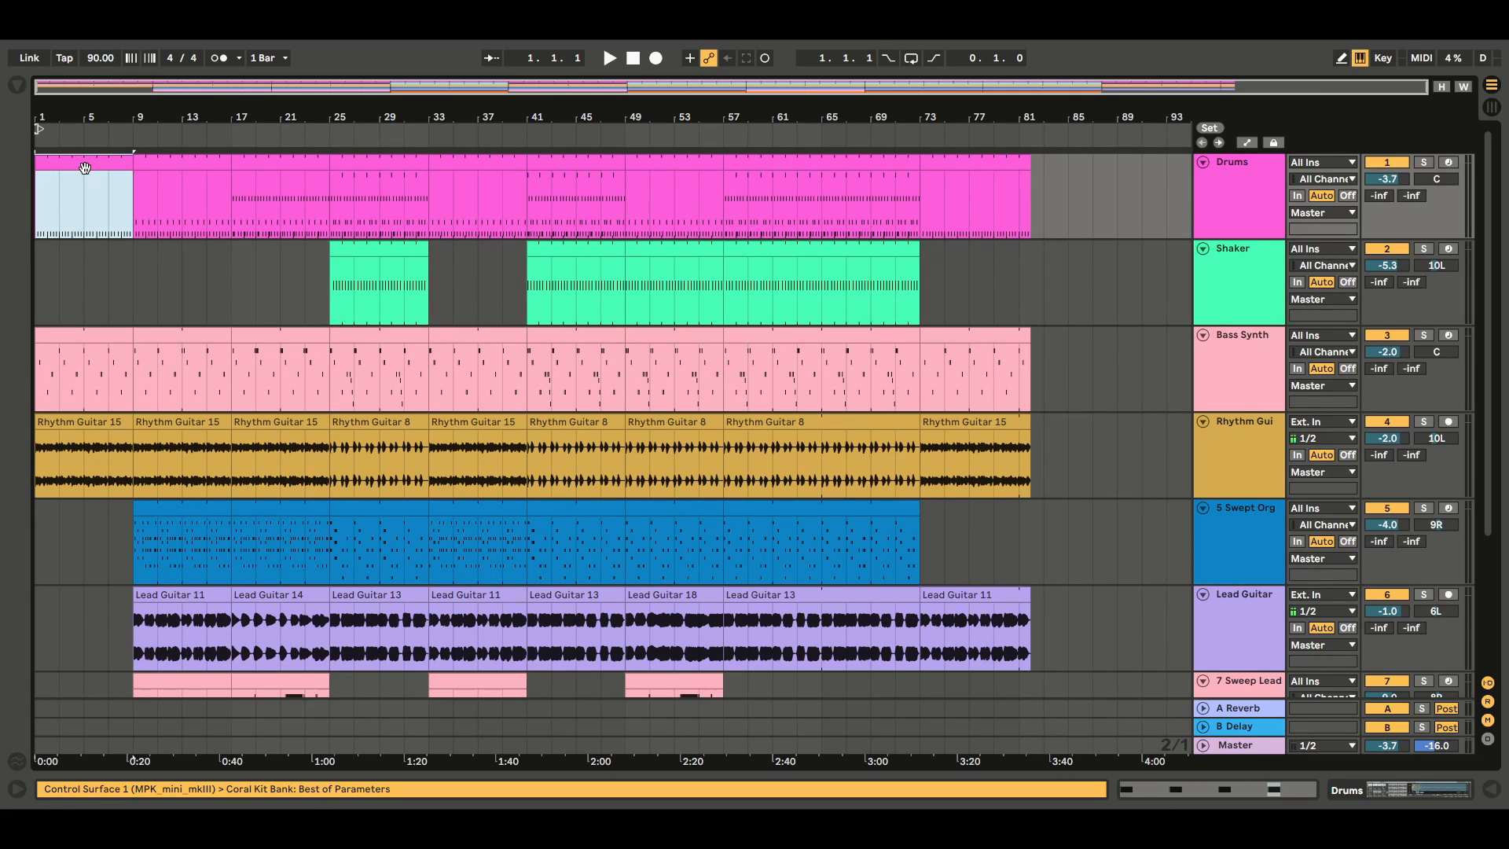
left_click(1492, 108)
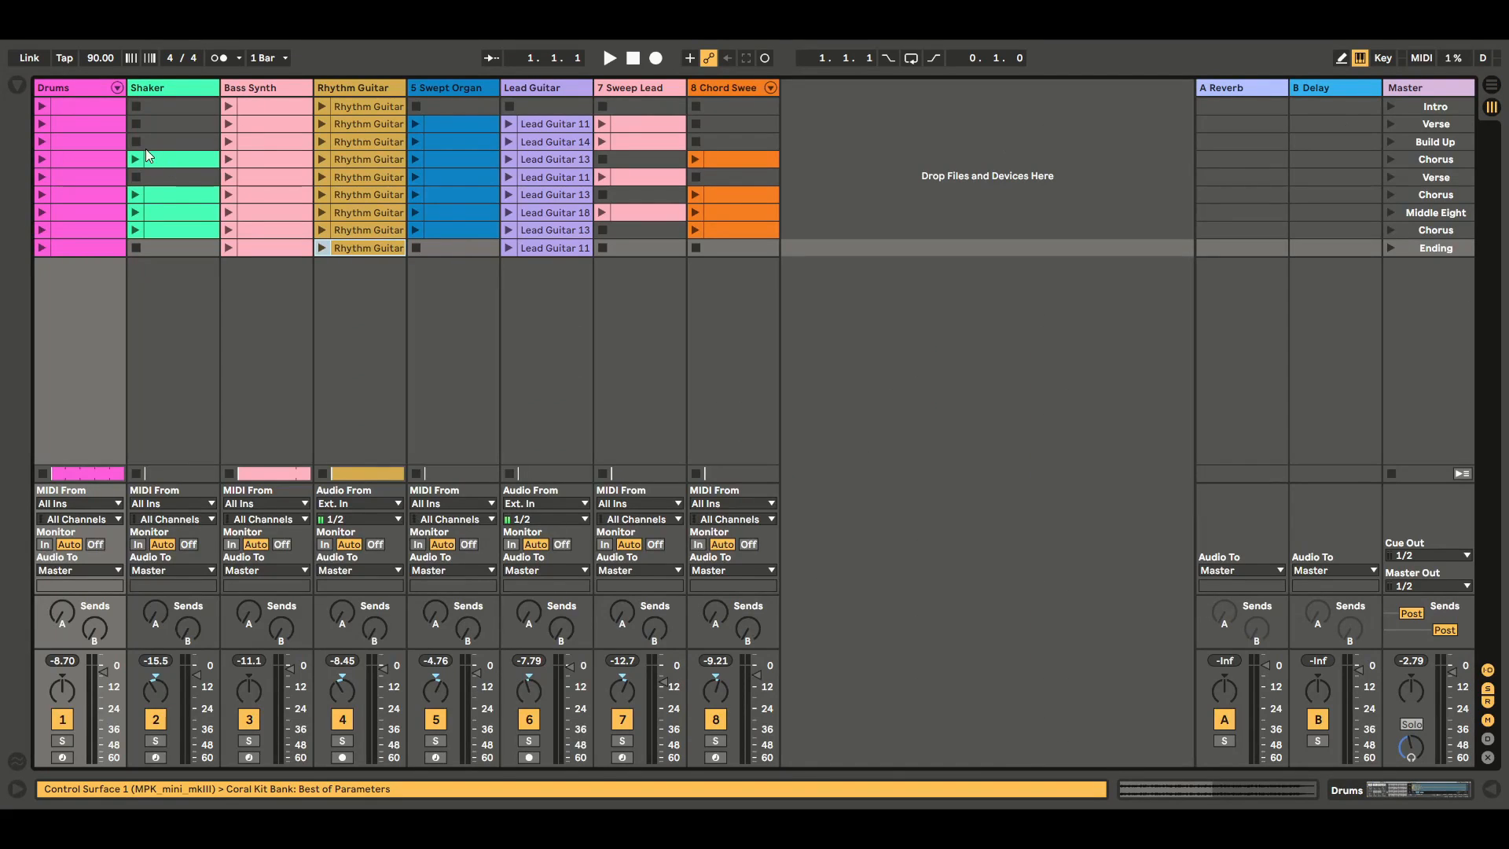
left_click(1491, 85)
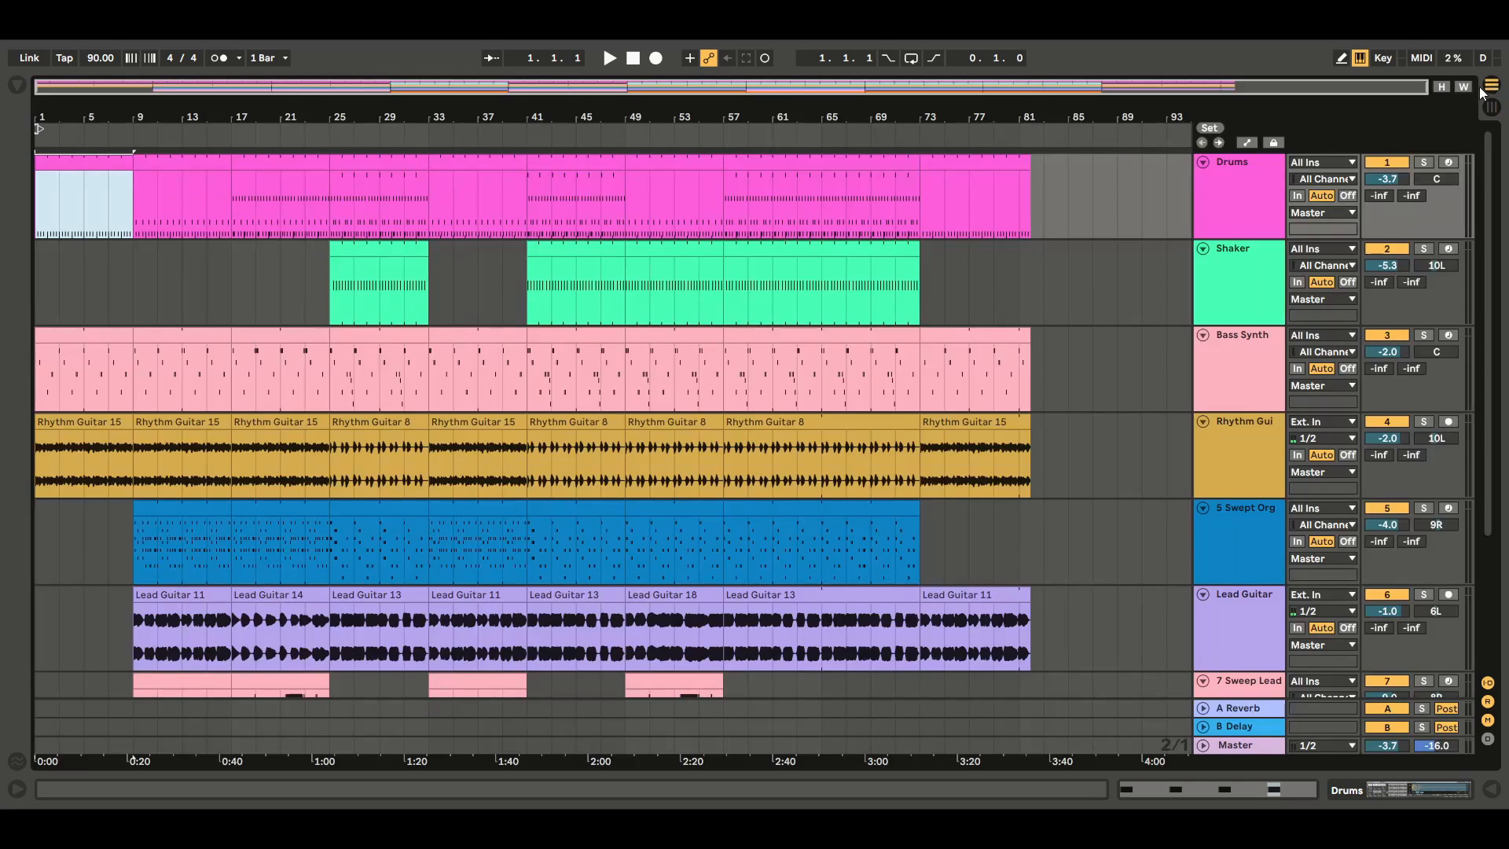
left_click(199, 167)
left_click(1492, 107)
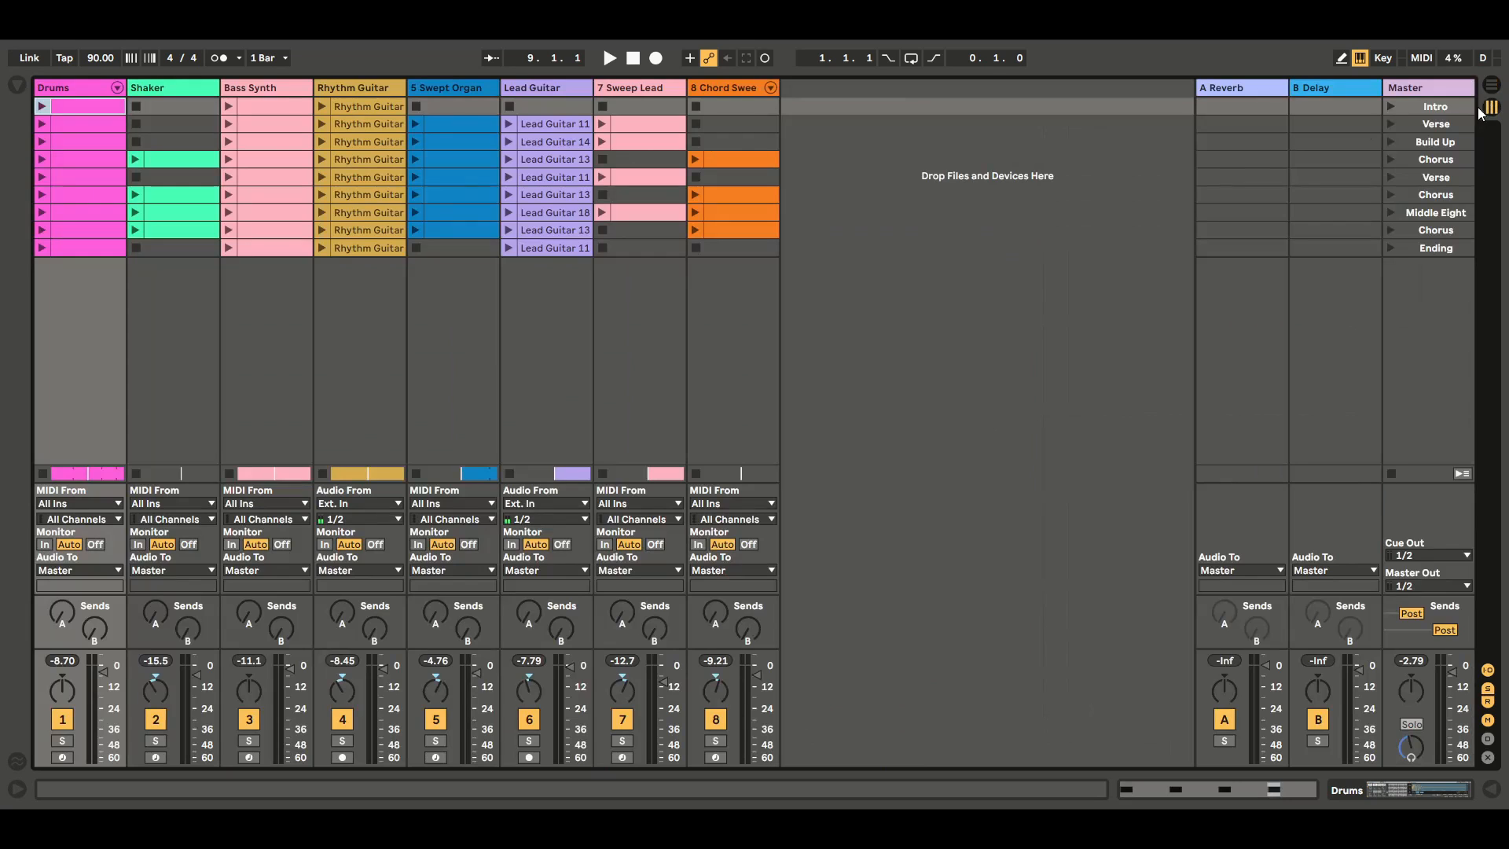
left_click(89, 124)
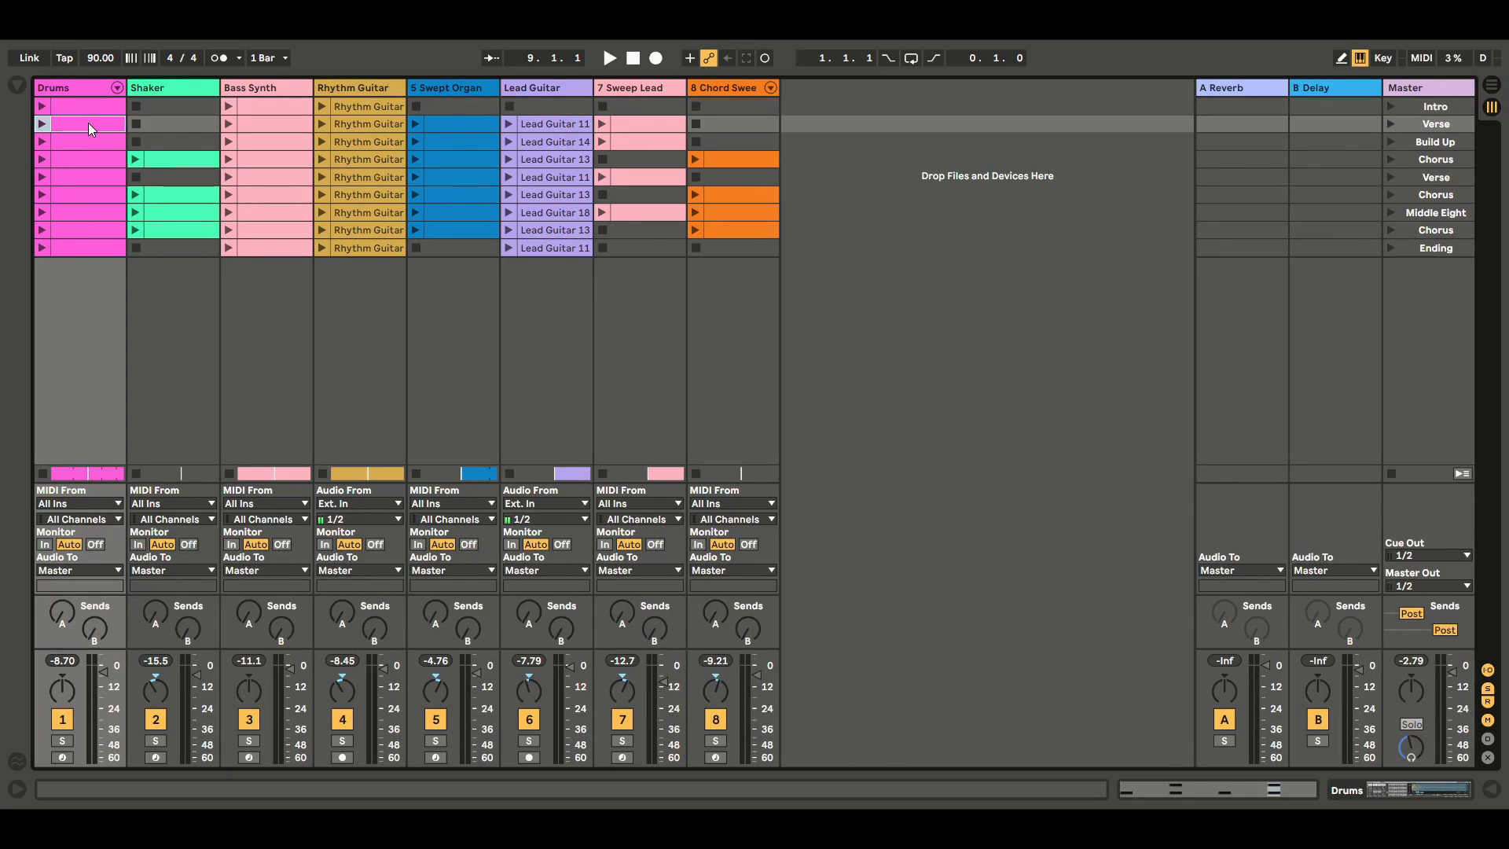
left_click(1492, 85)
left_click(305, 224)
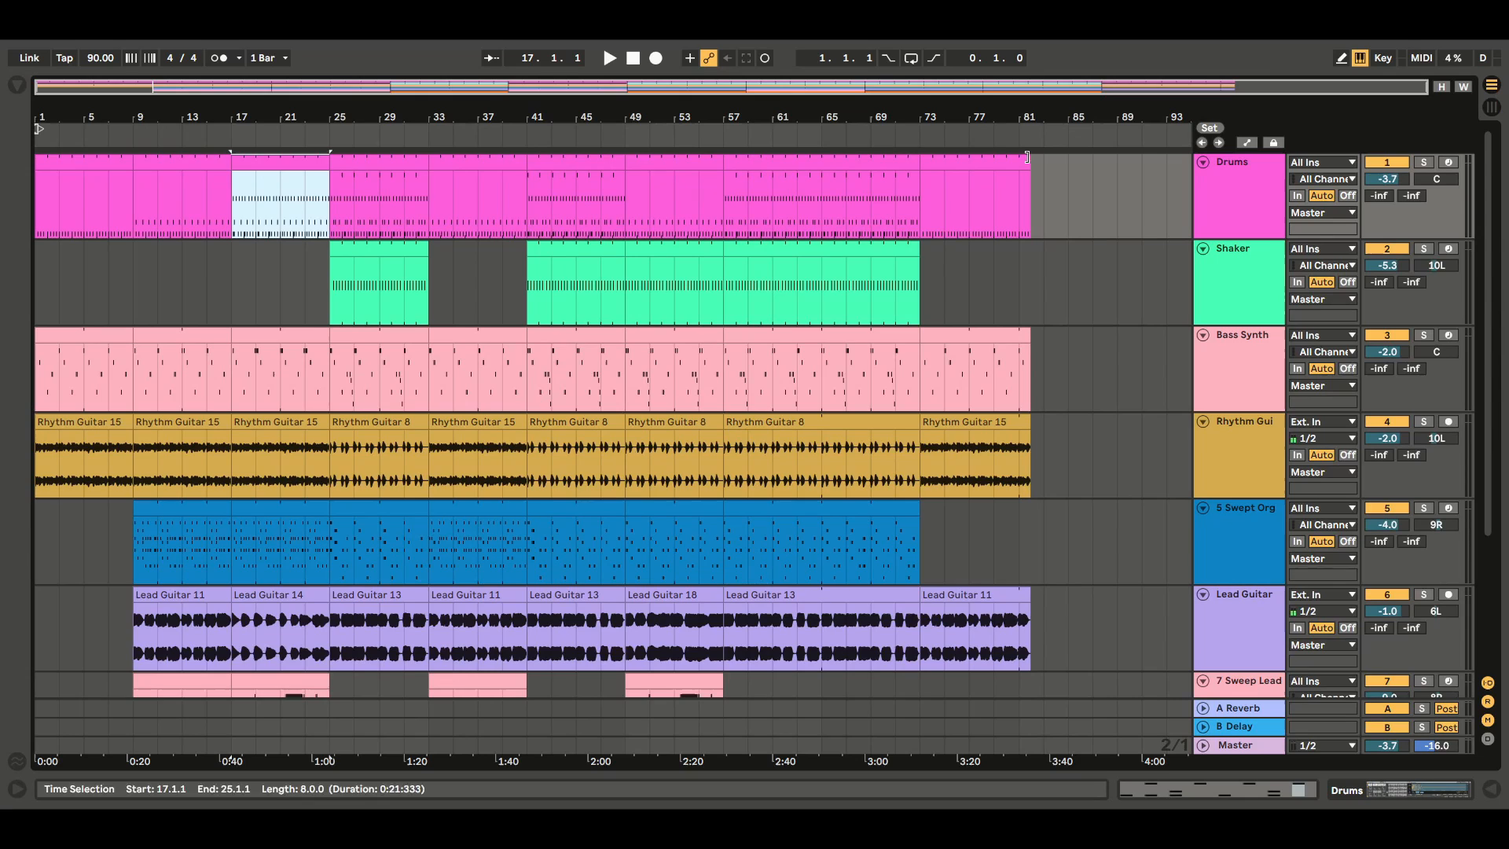
left_click(1492, 109)
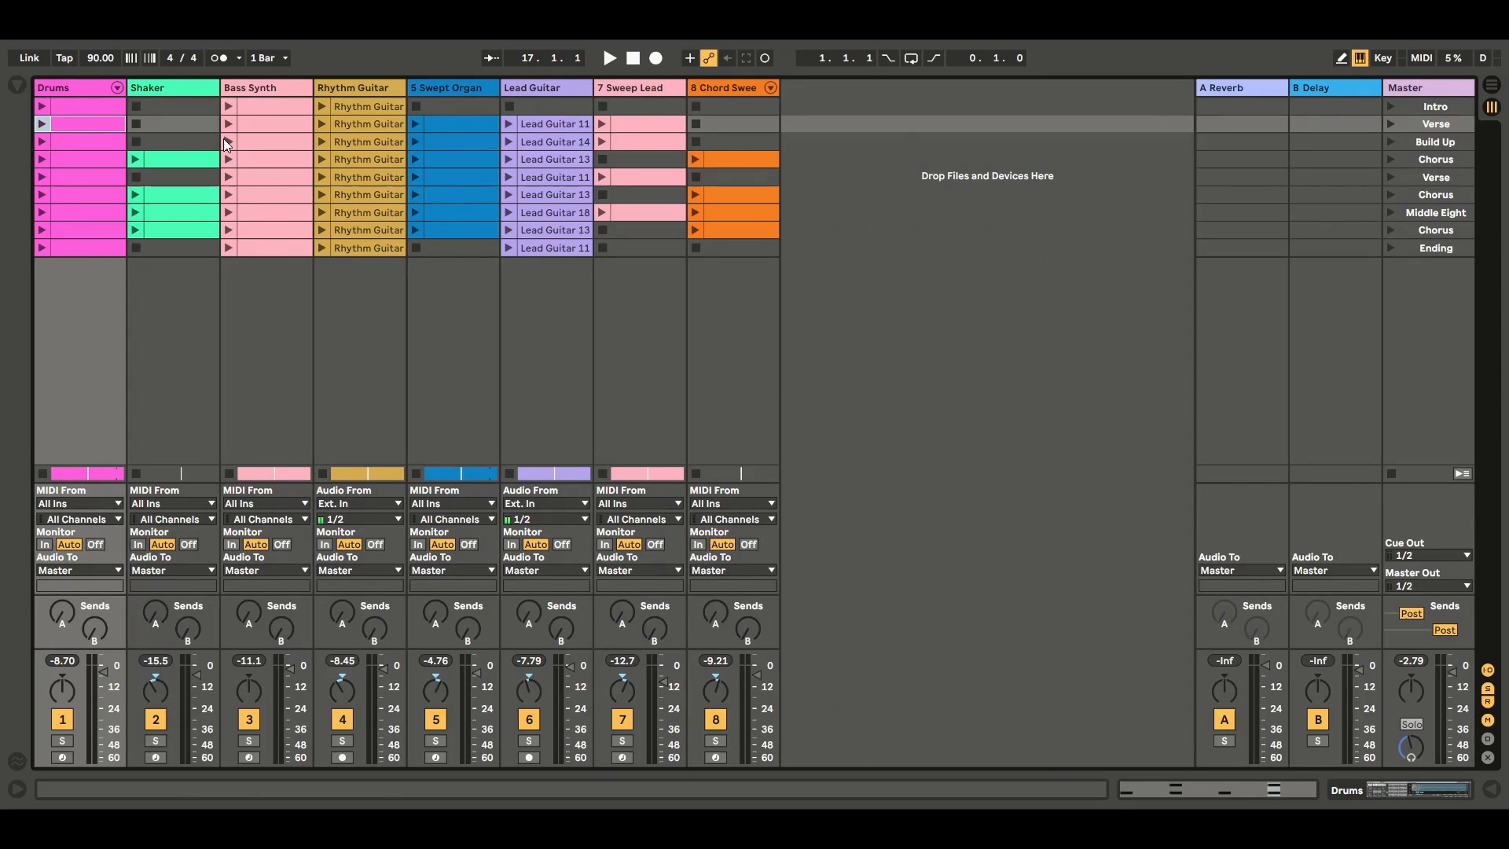
left_click(83, 142)
left_click(1493, 85)
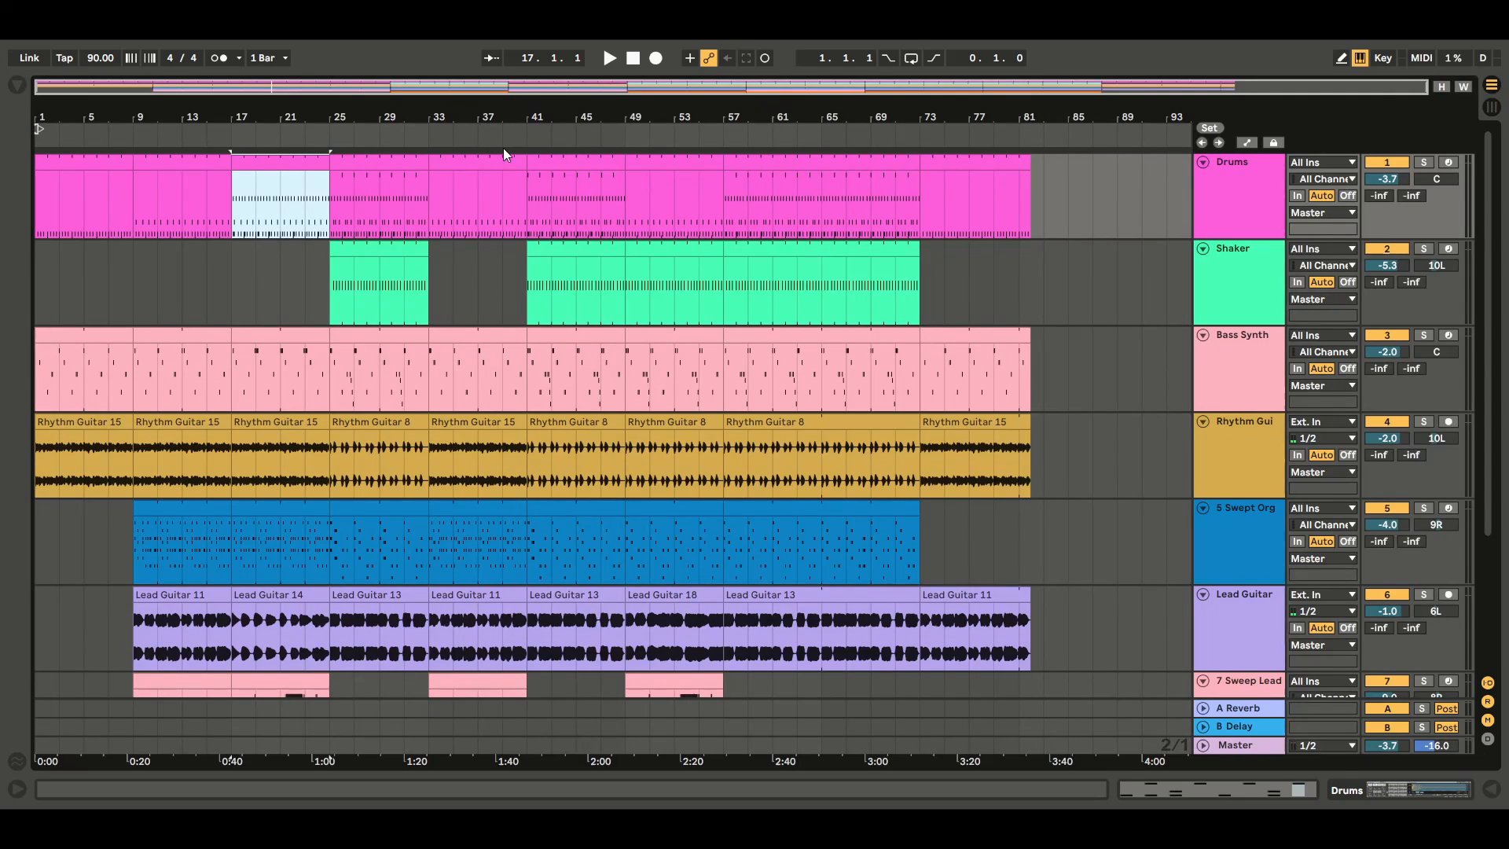
Inspect the Drums clips at bars 25 and 33, and check the second Chorus scene's Shaker clip in Session View.
left_click(367, 163)
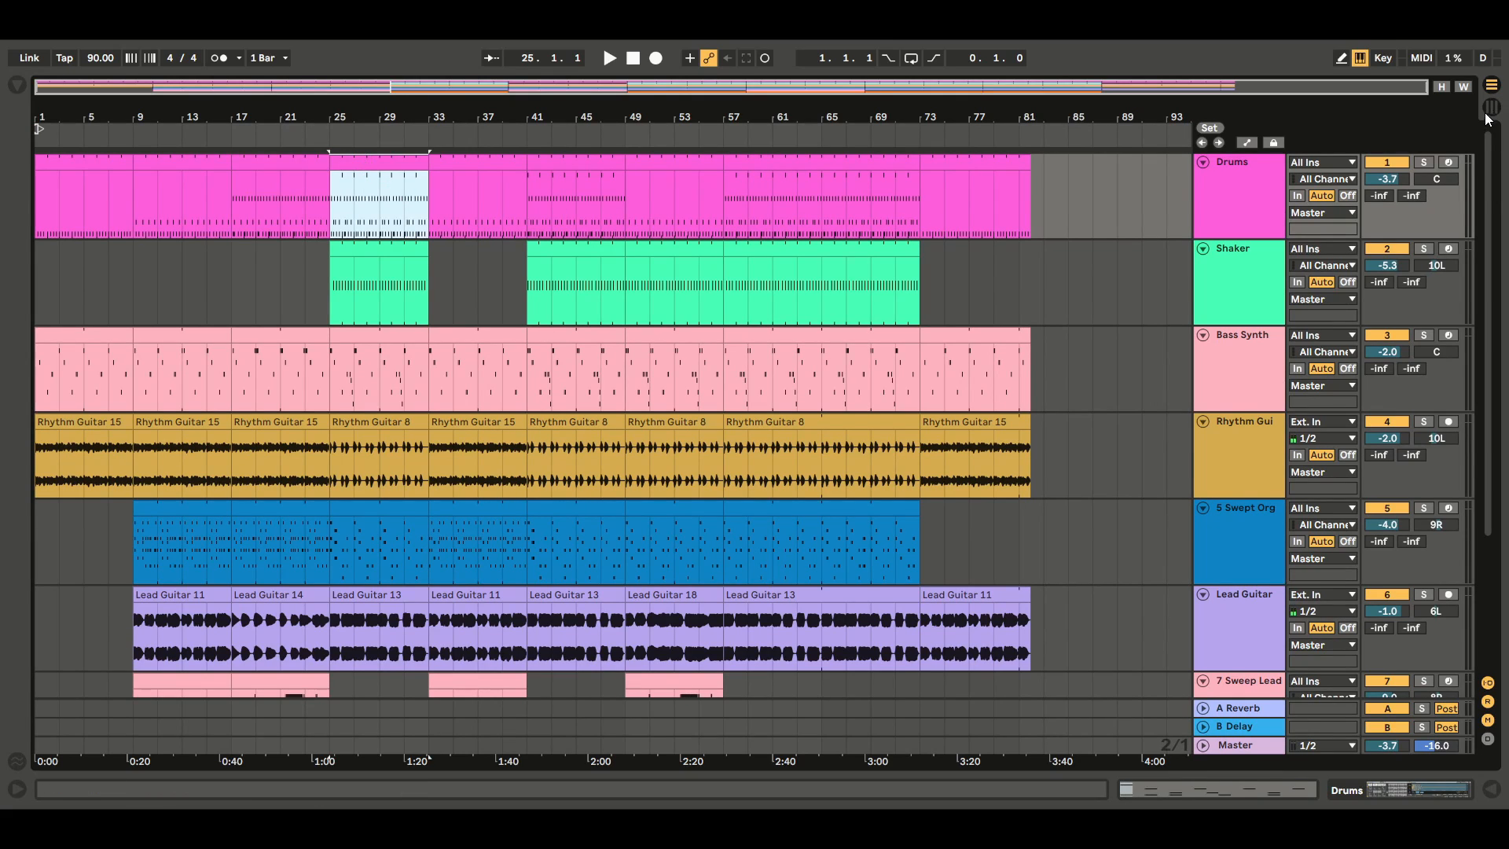
left_click(470, 165)
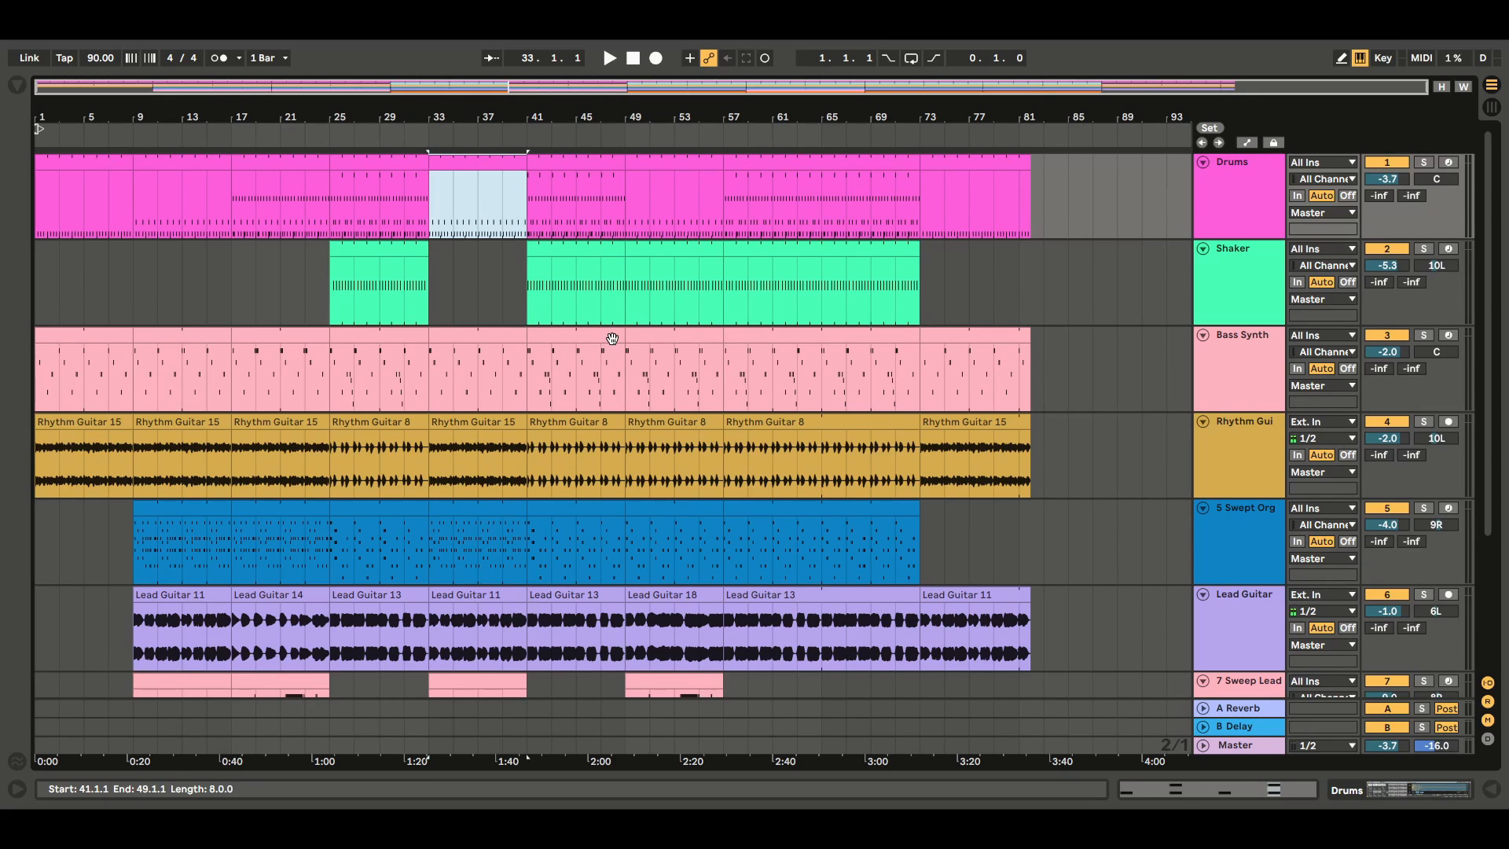
left_click(377, 167)
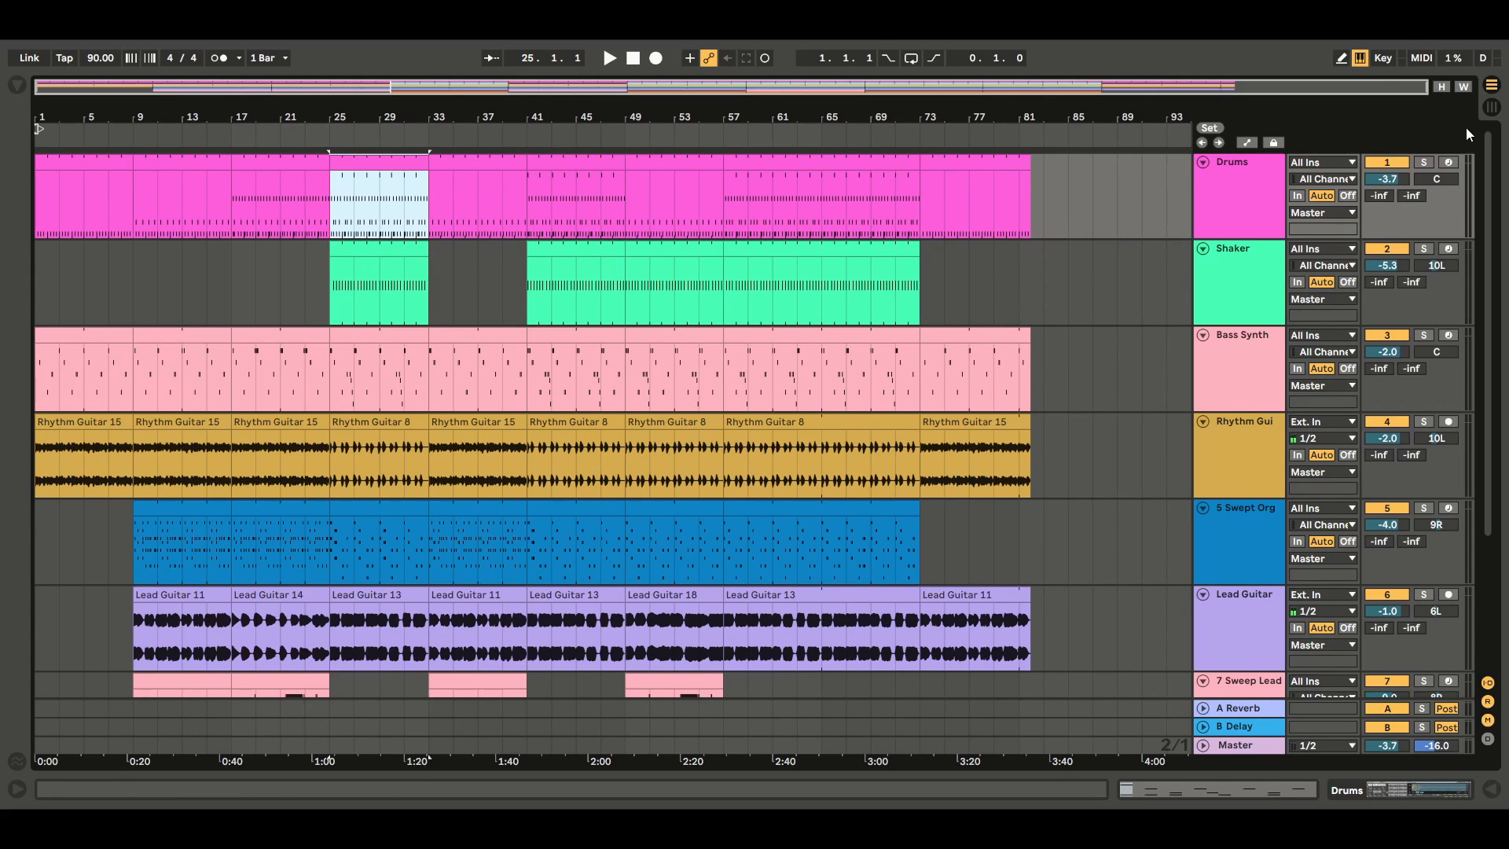
key("Tab")
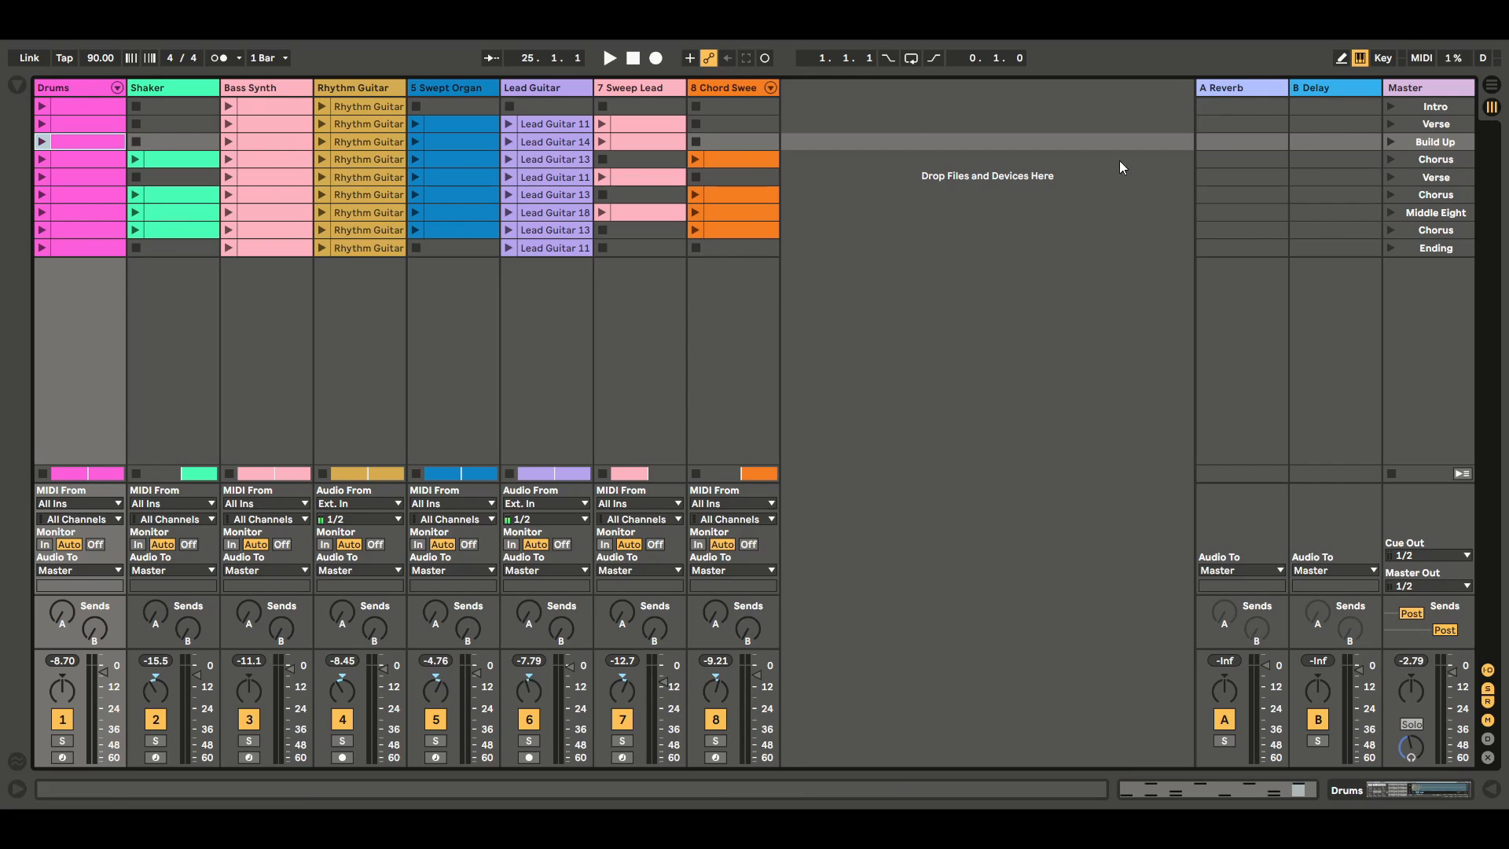
left_click(195, 197)
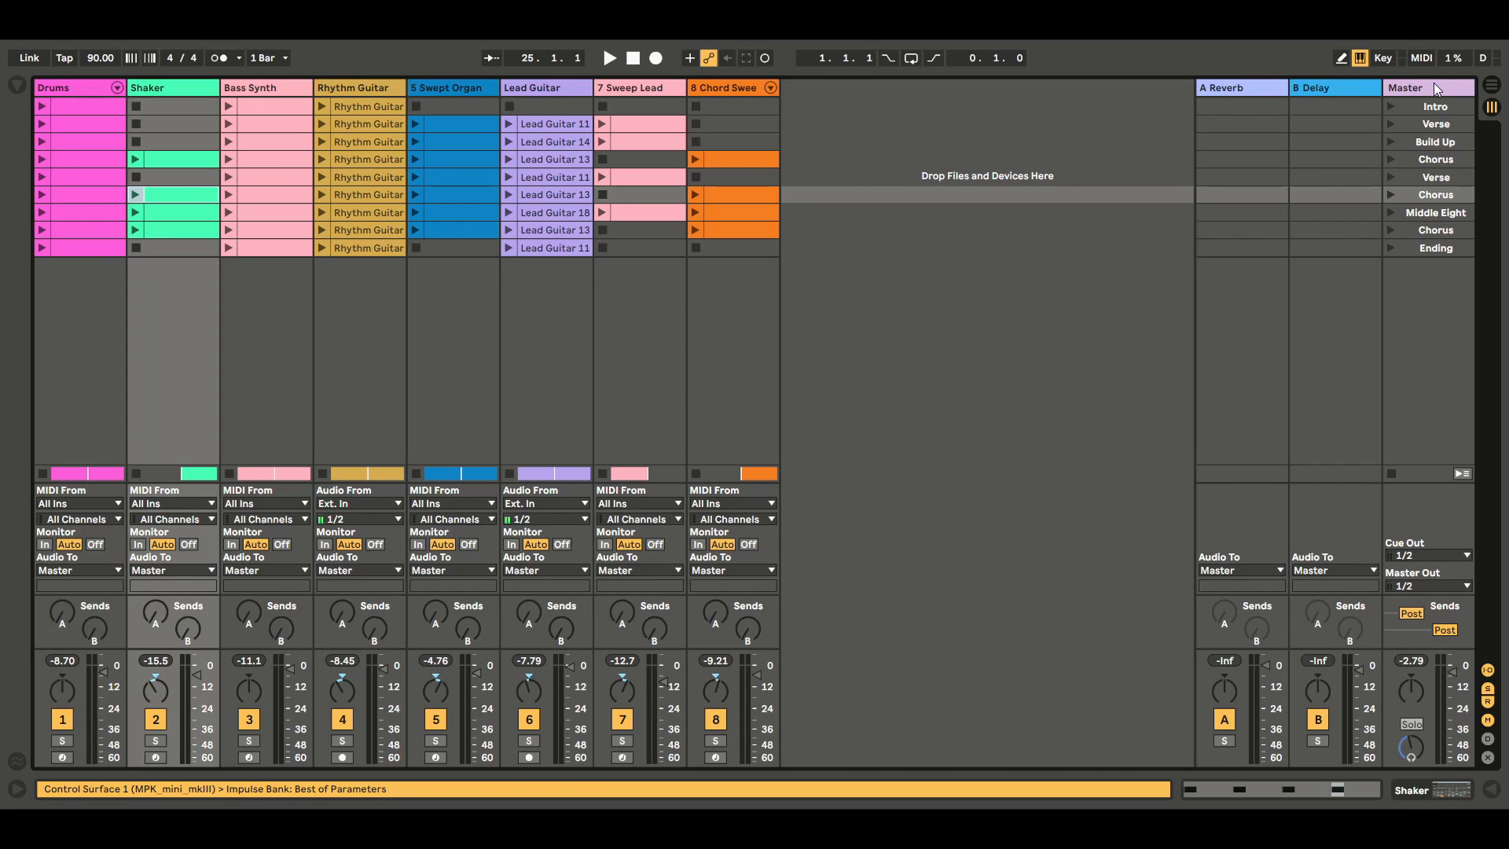
left_click(1491, 85)
Compare the Drums clips of the three Chorus sections and the Middle Eight in the arrangement.
left_click(373, 163)
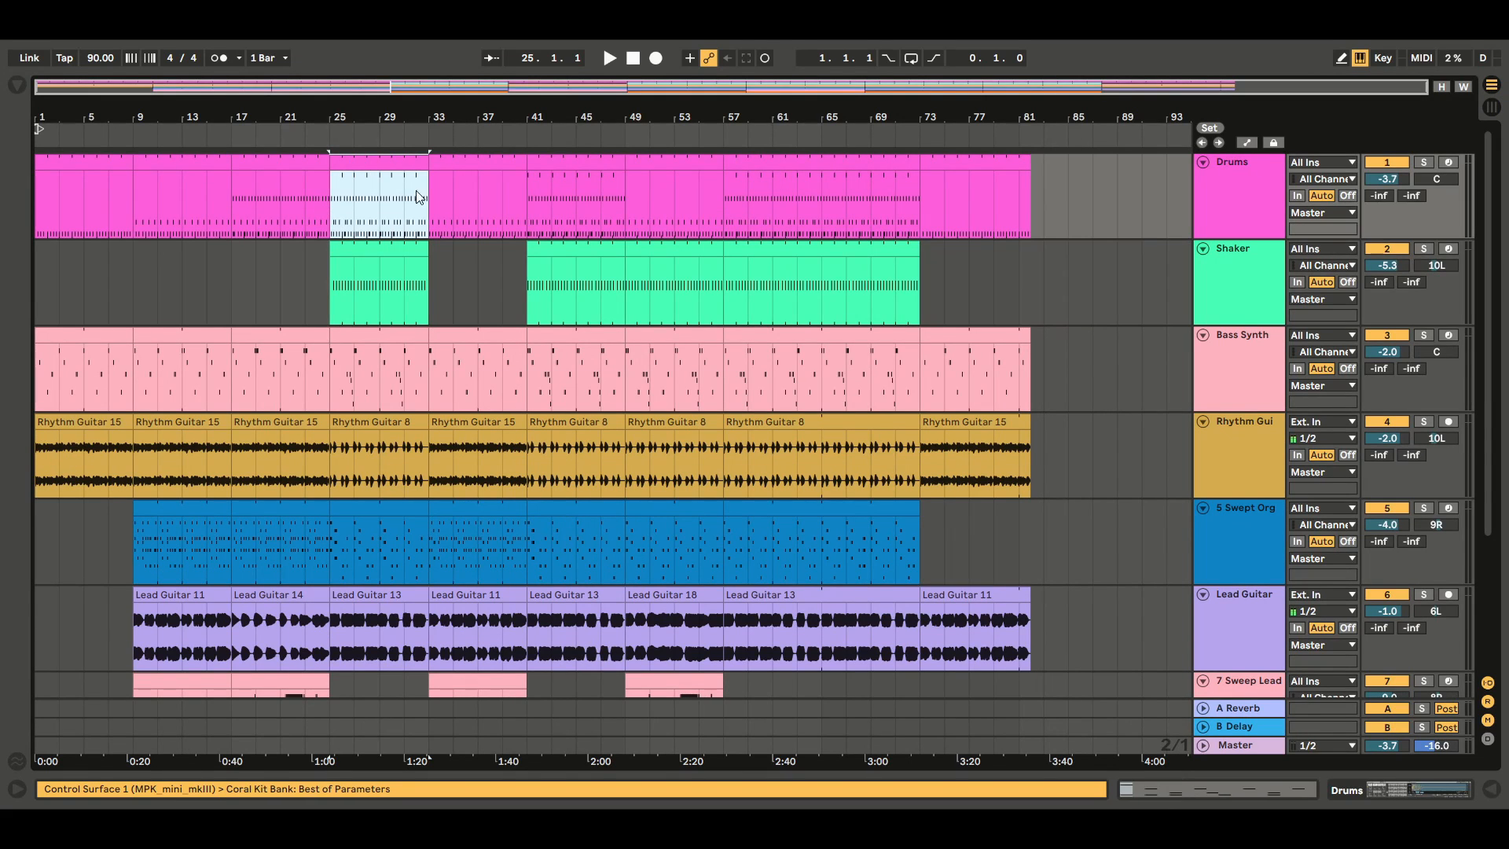
left_click(590, 164)
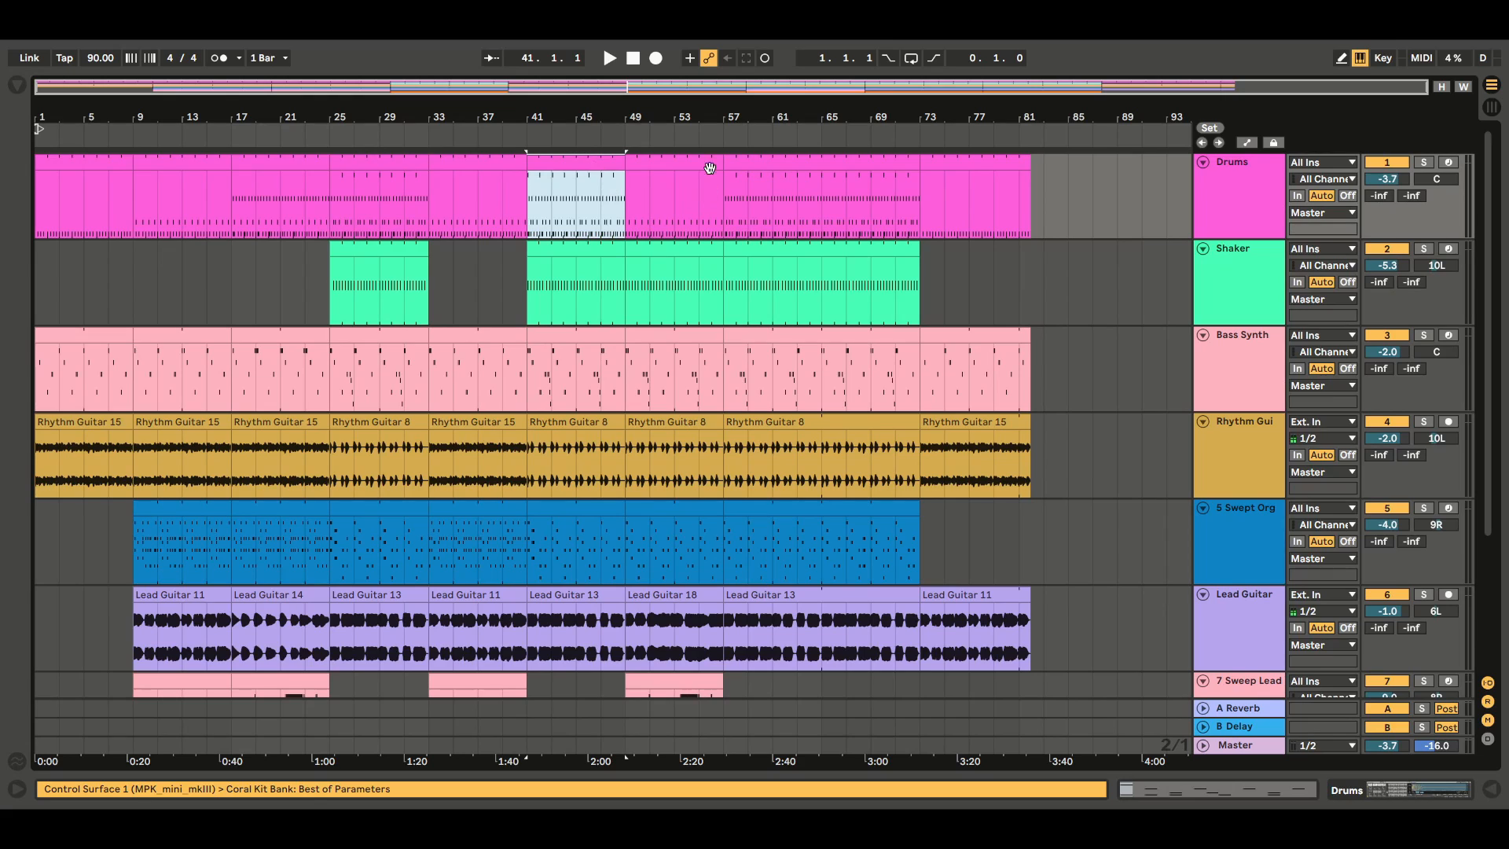
left_click(791, 165)
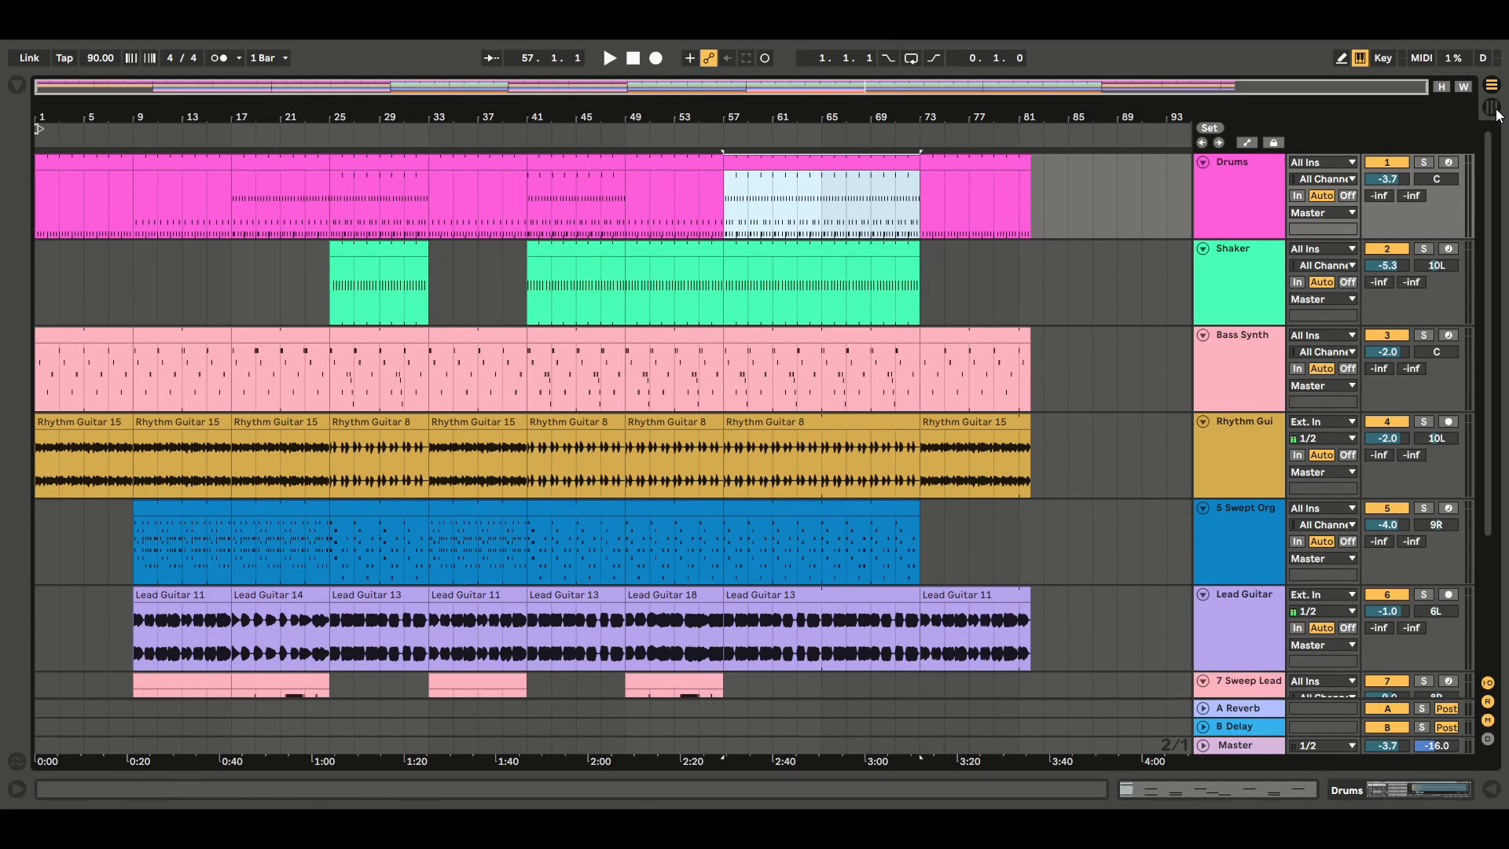
left_click(675, 162)
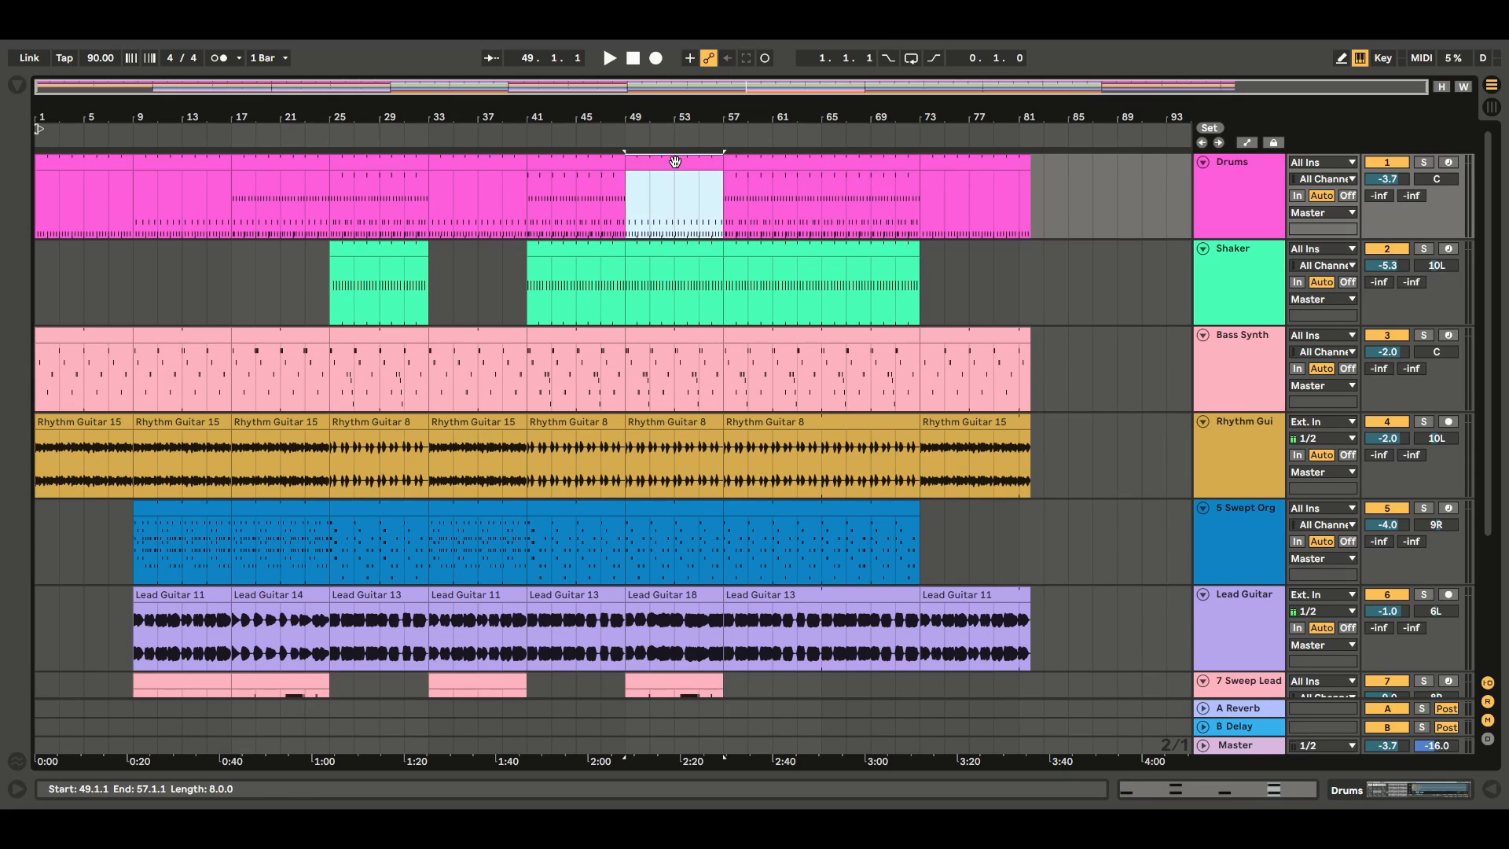
left_click_drag(675, 162, 494, 166)
left_click(860, 166)
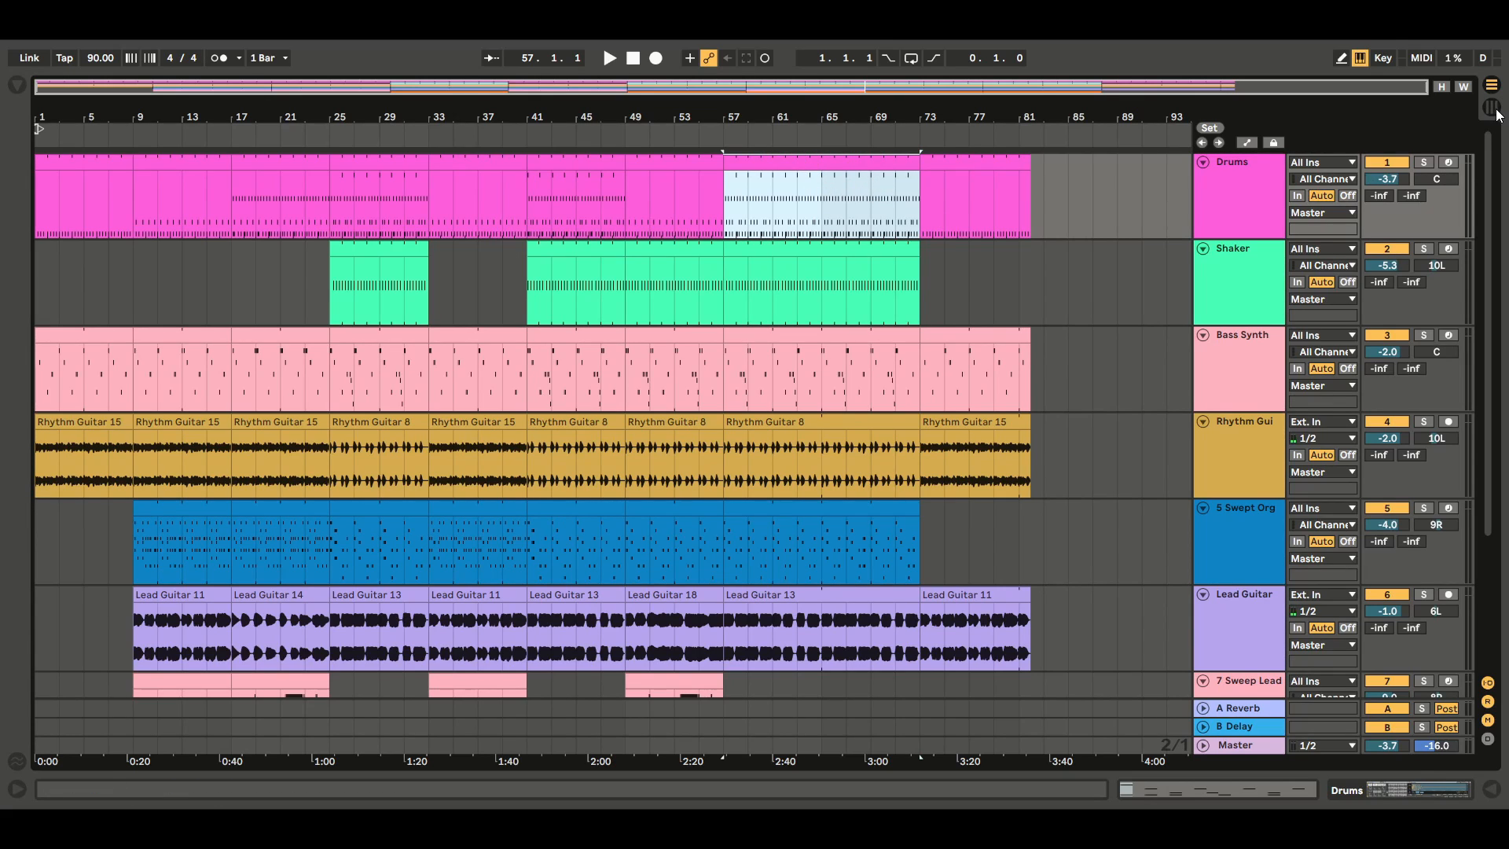
left_click(1043, 190)
Walk through the Drums clips from bar 1 to the last Chorus, placing the insert marker at bar 85.
left_click(86, 163)
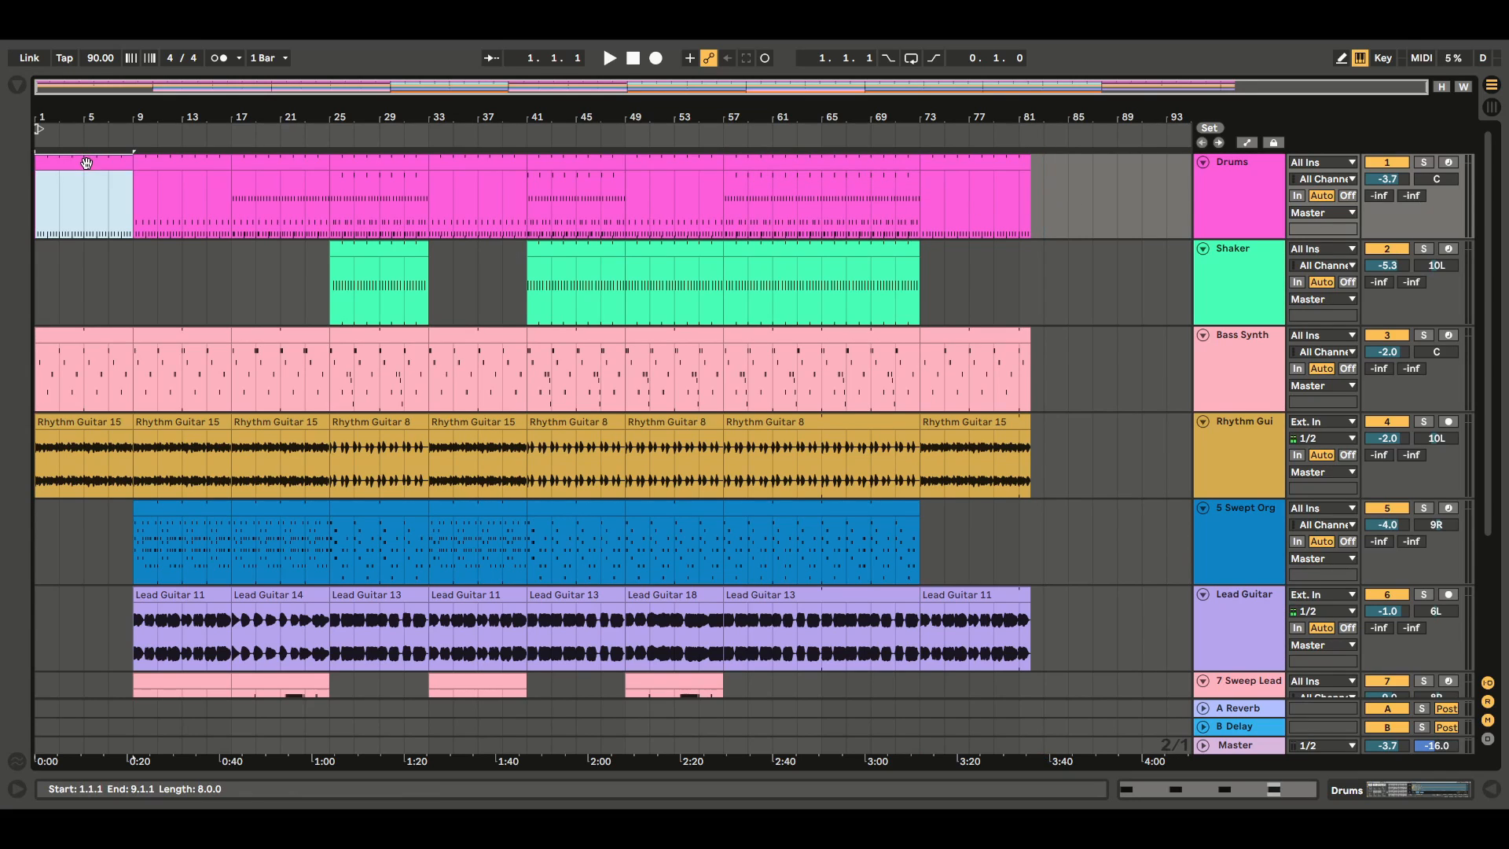
left_click_drag(86, 162, 605, 161)
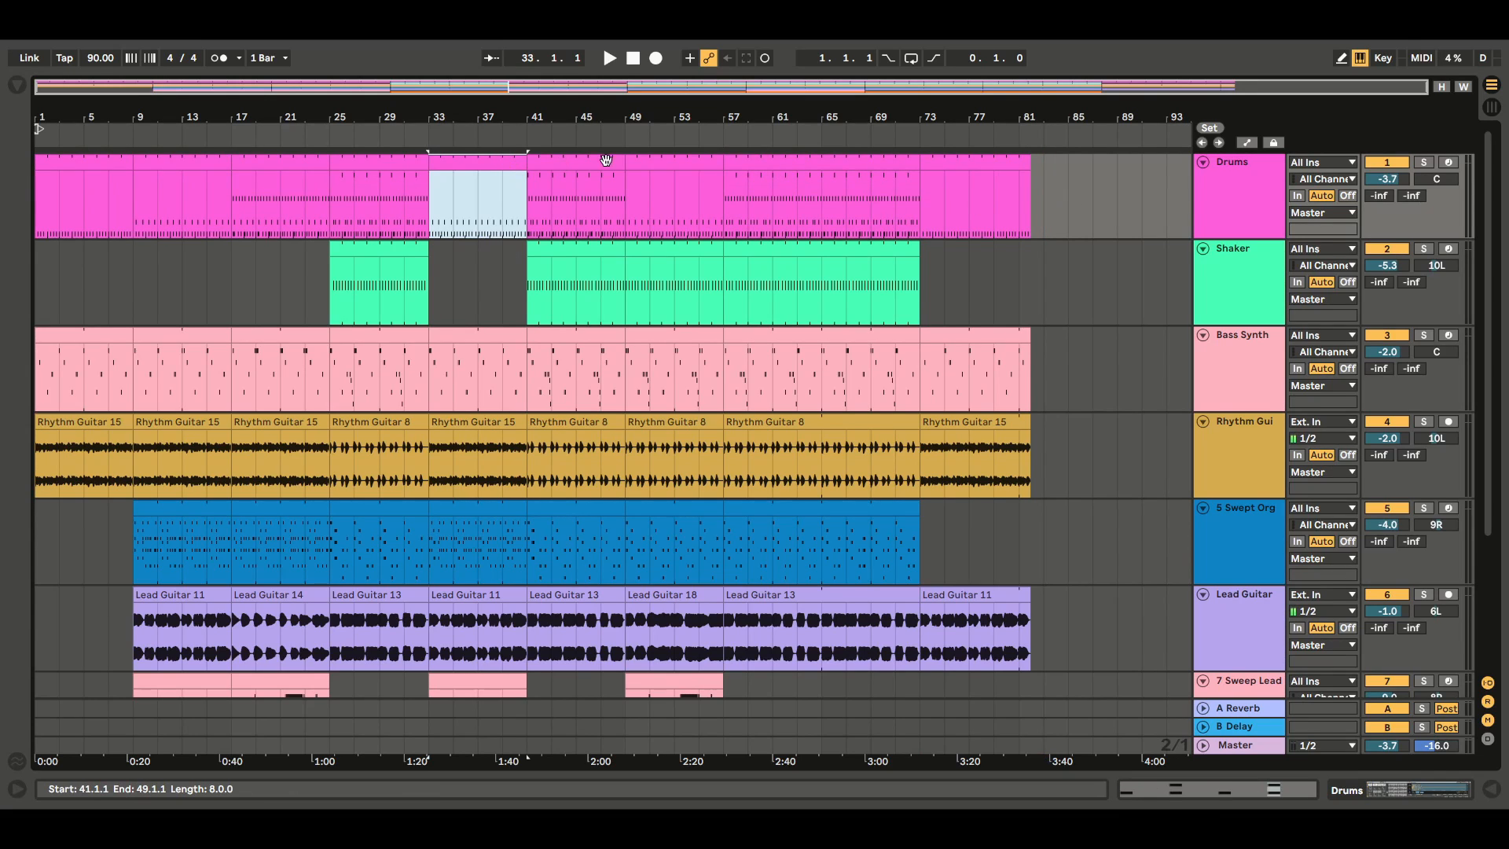
left_click(576, 164)
left_click(678, 172)
left_click(789, 164)
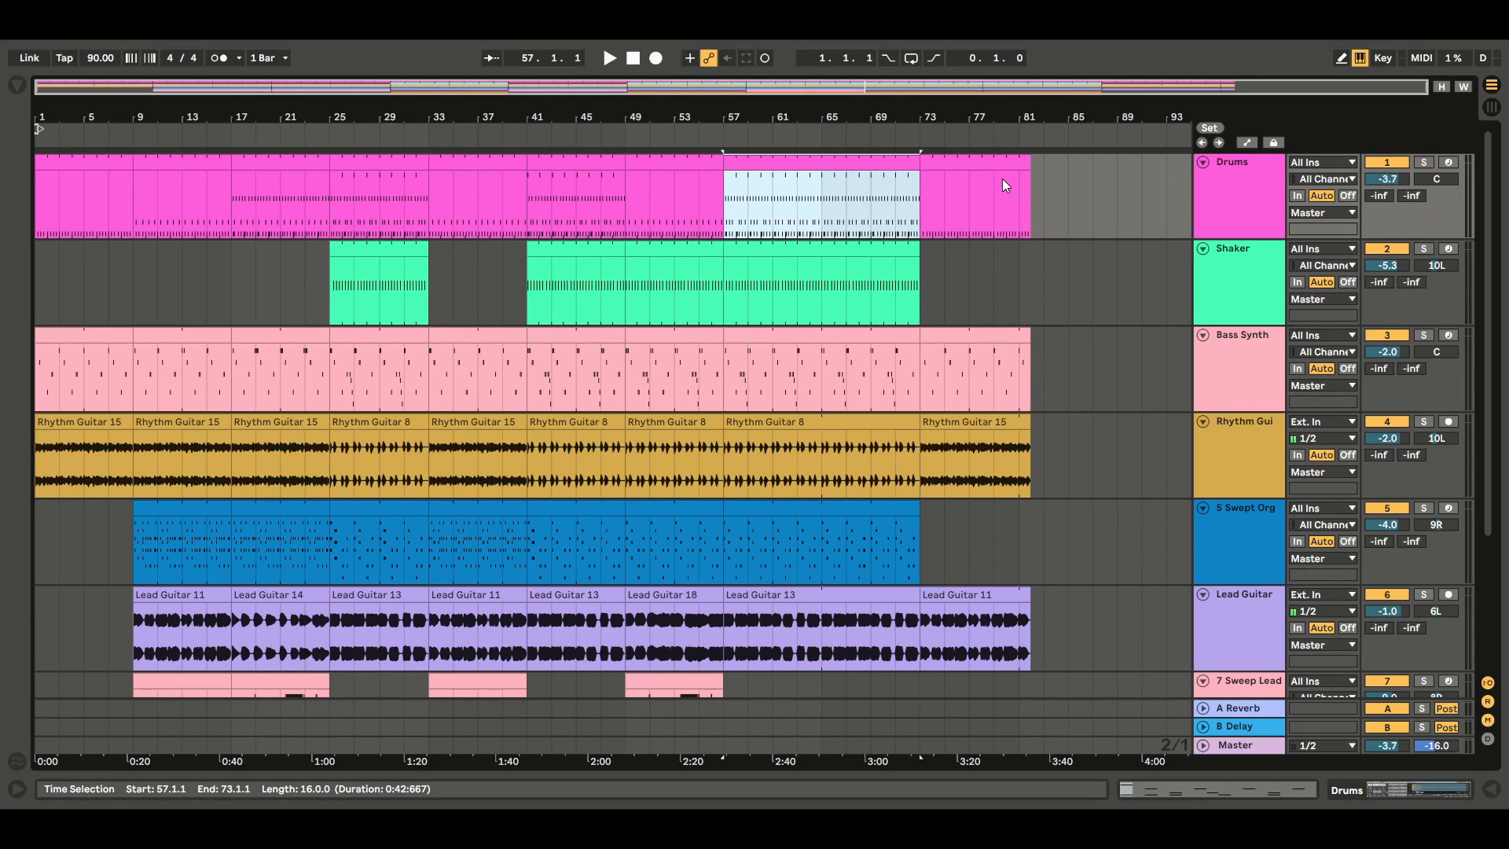
left_click(1068, 181)
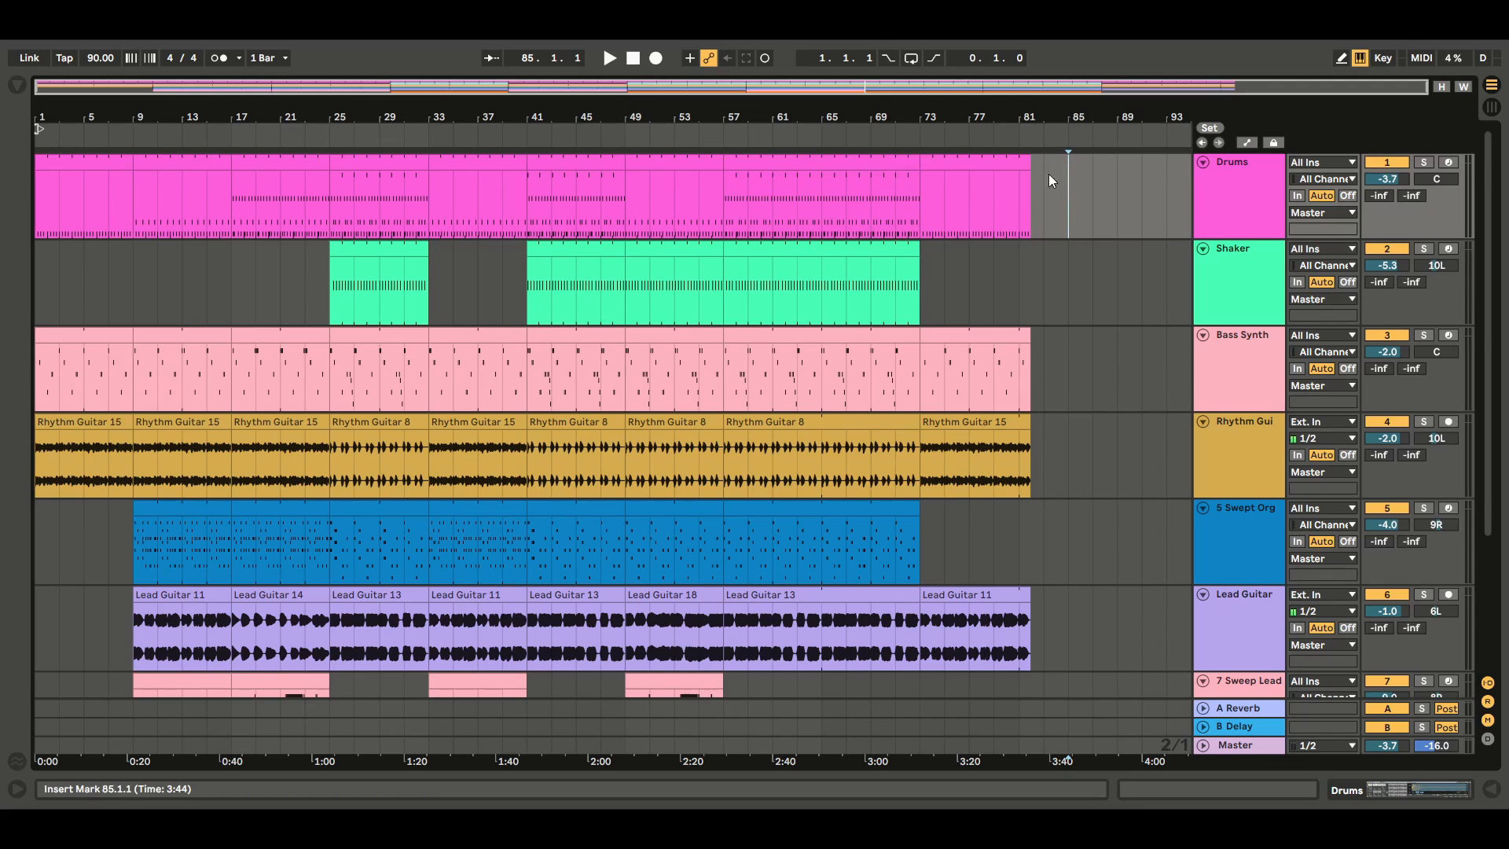
In the Drums clip at bar 9, turn on Draw Mode and add a Kick 3k Deep note at 1.4.3.
left_click(187, 168)
double_click(187, 167)
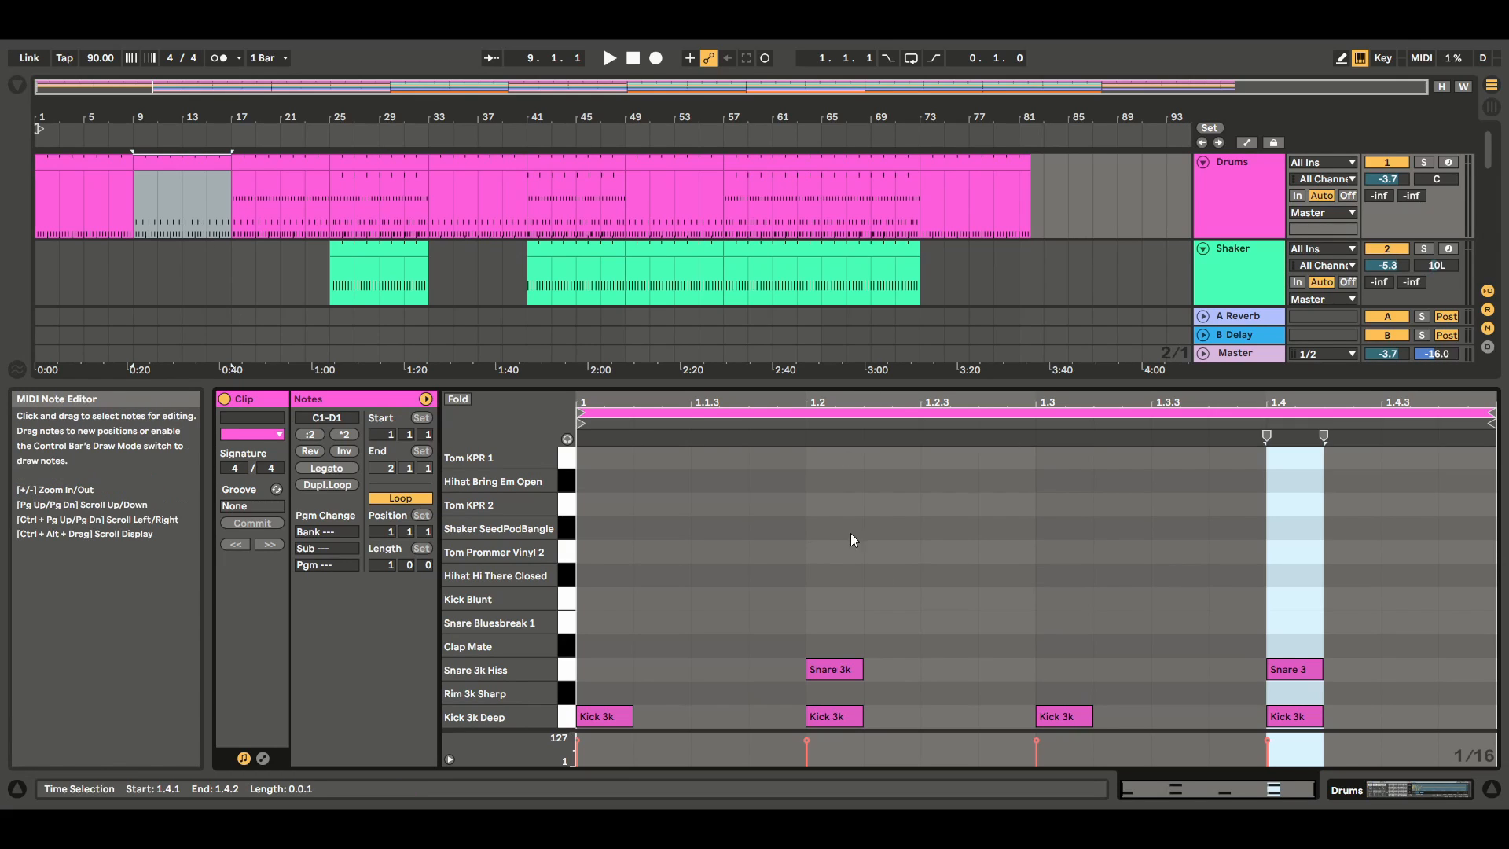
left_click(1341, 55)
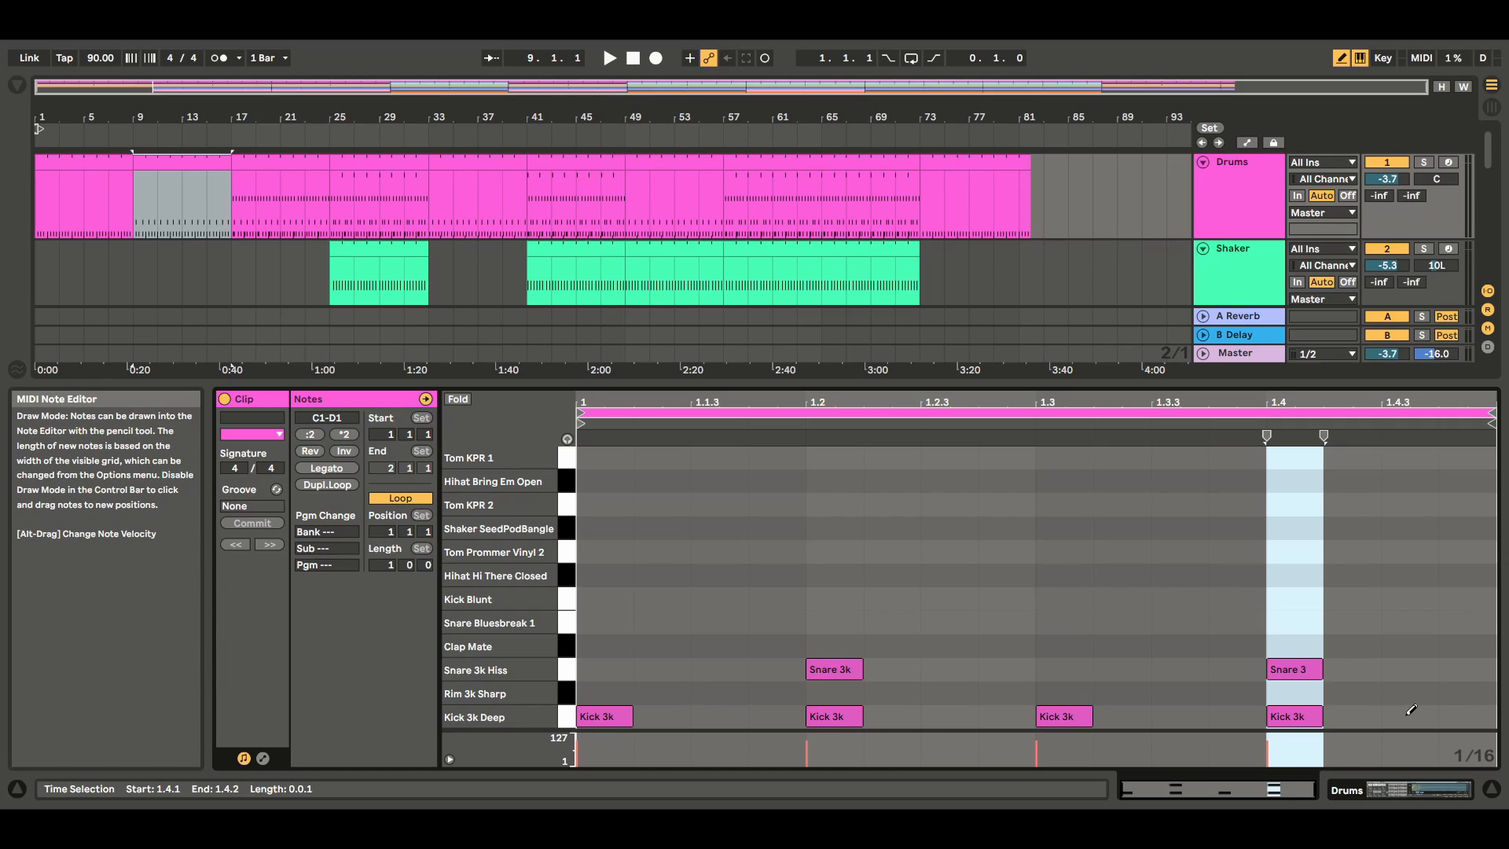
left_click(1407, 714)
Audition the Drums clip from bar 9, stop playback and close the clip editor.
left_click(179, 165)
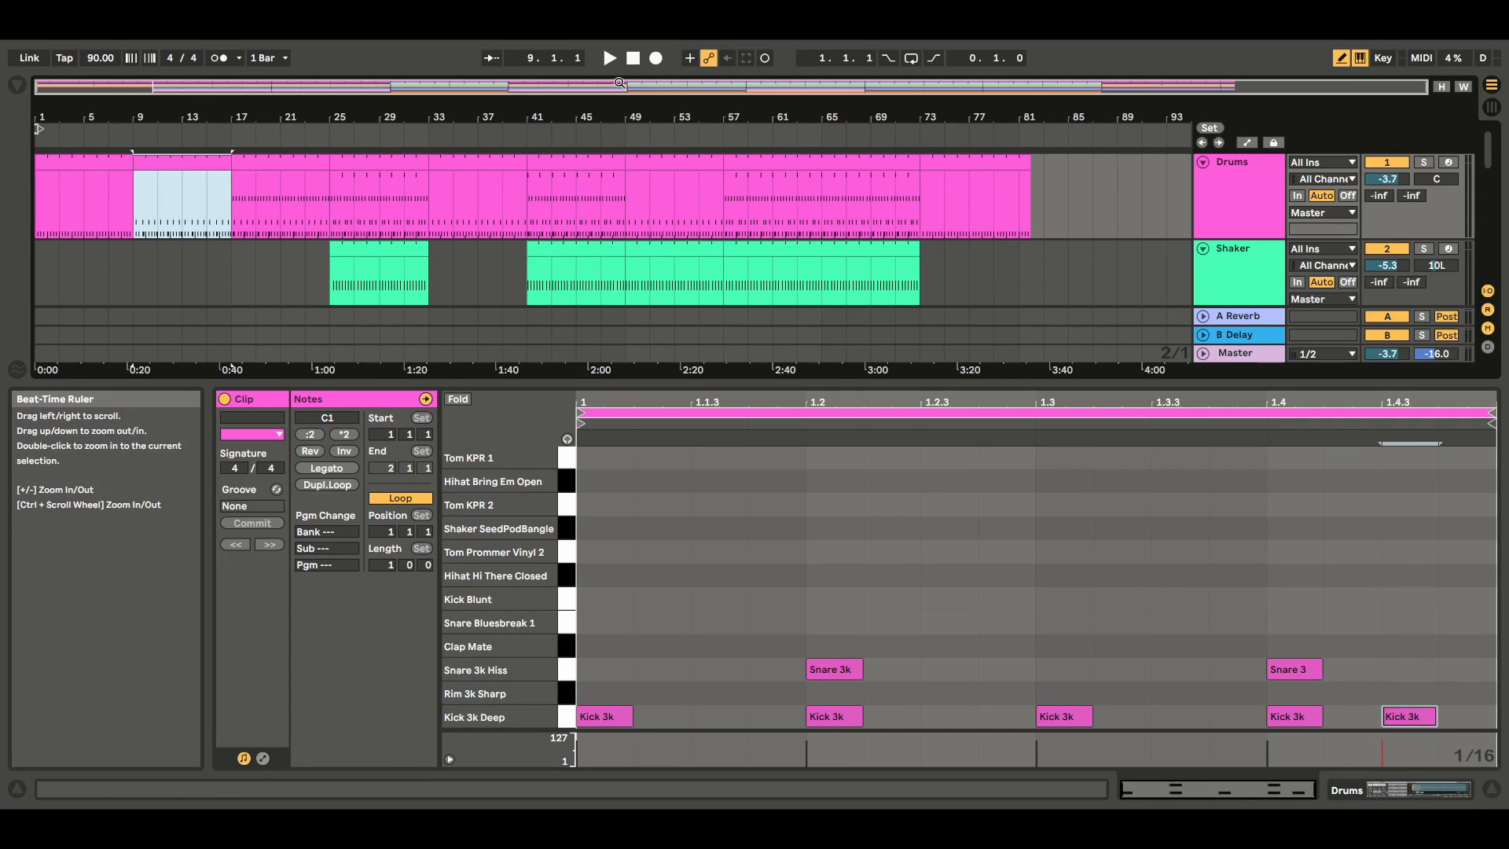
key("space")
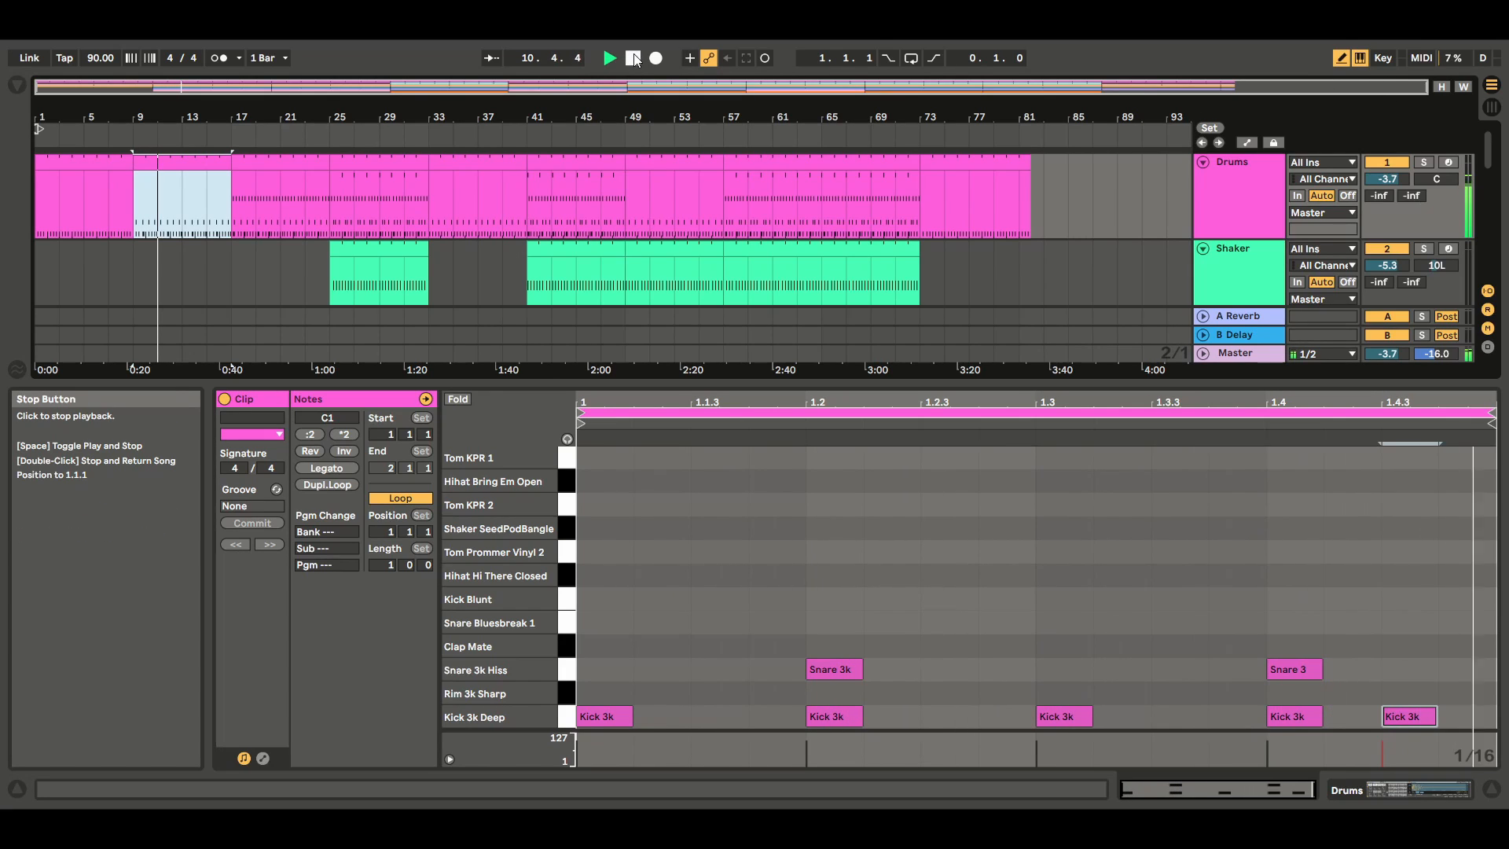
left_click(634, 58)
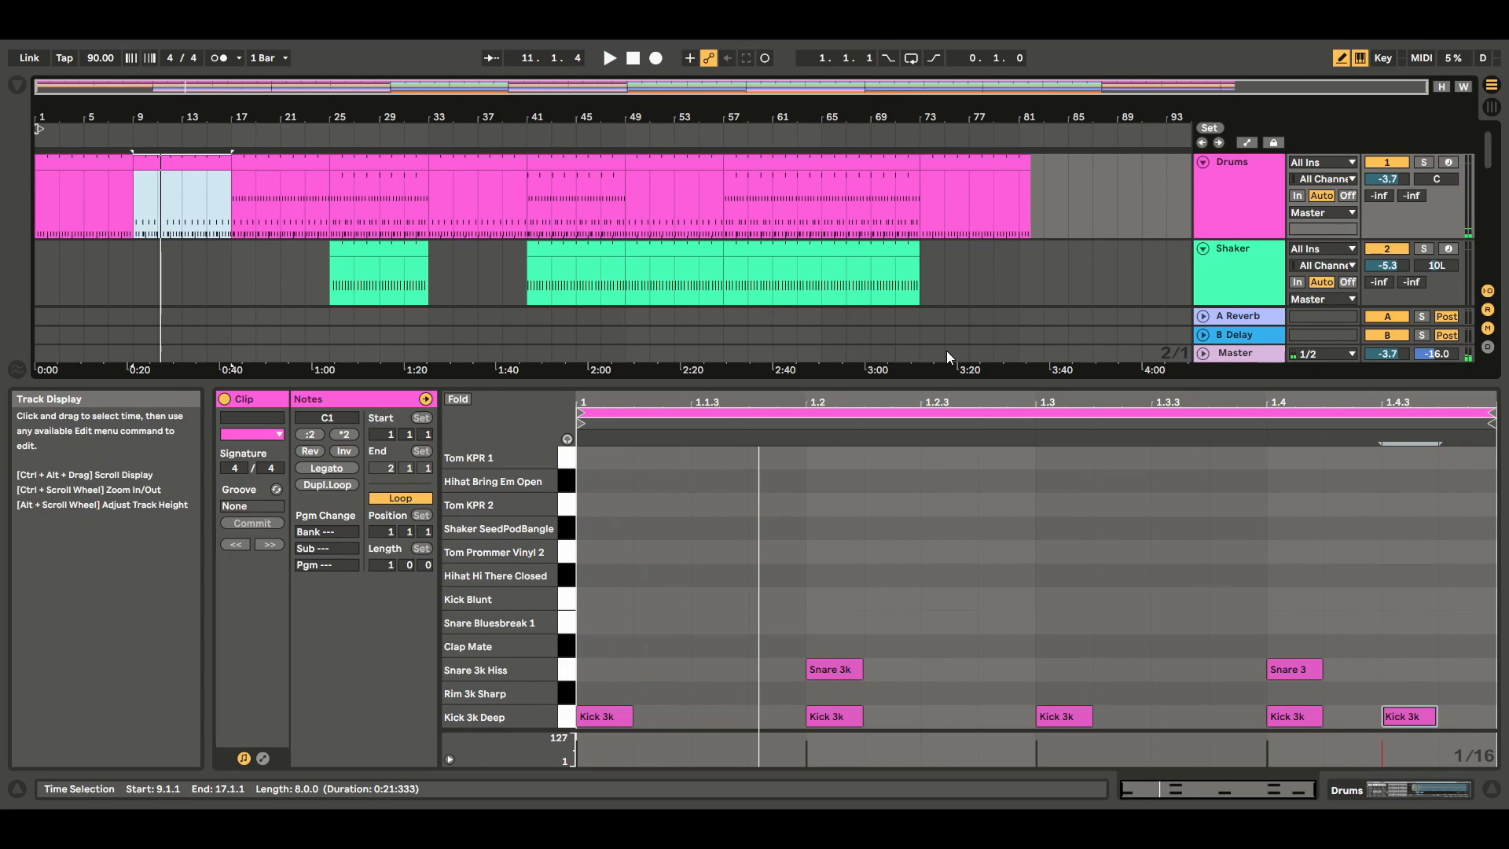
left_click(1493, 791)
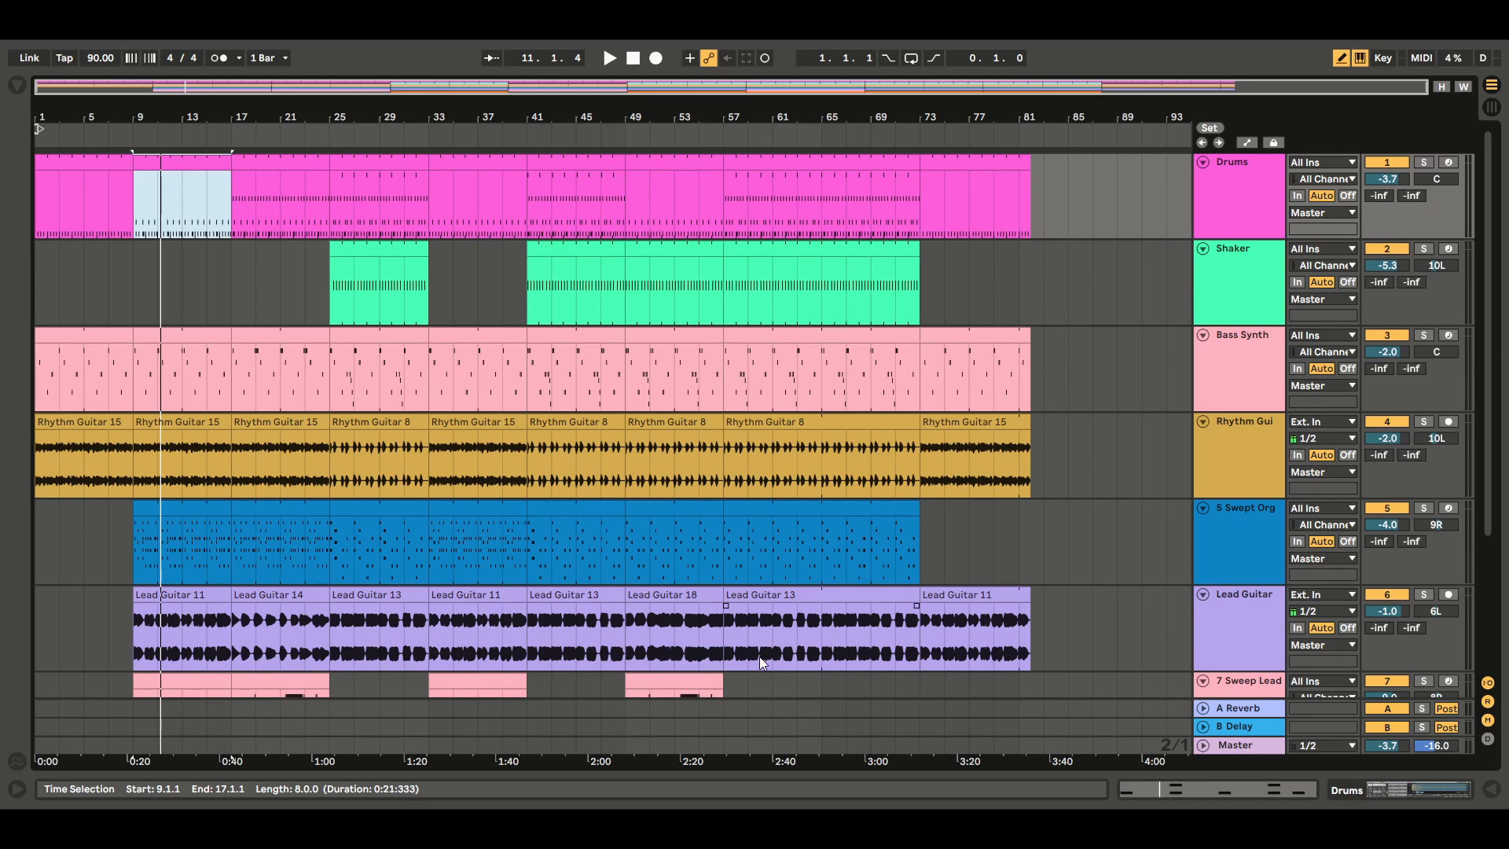
Trim the start of the Lead Guitar clip at bar 33 so that it begins at bar 37.
scroll(1493, 326, "down", 5)
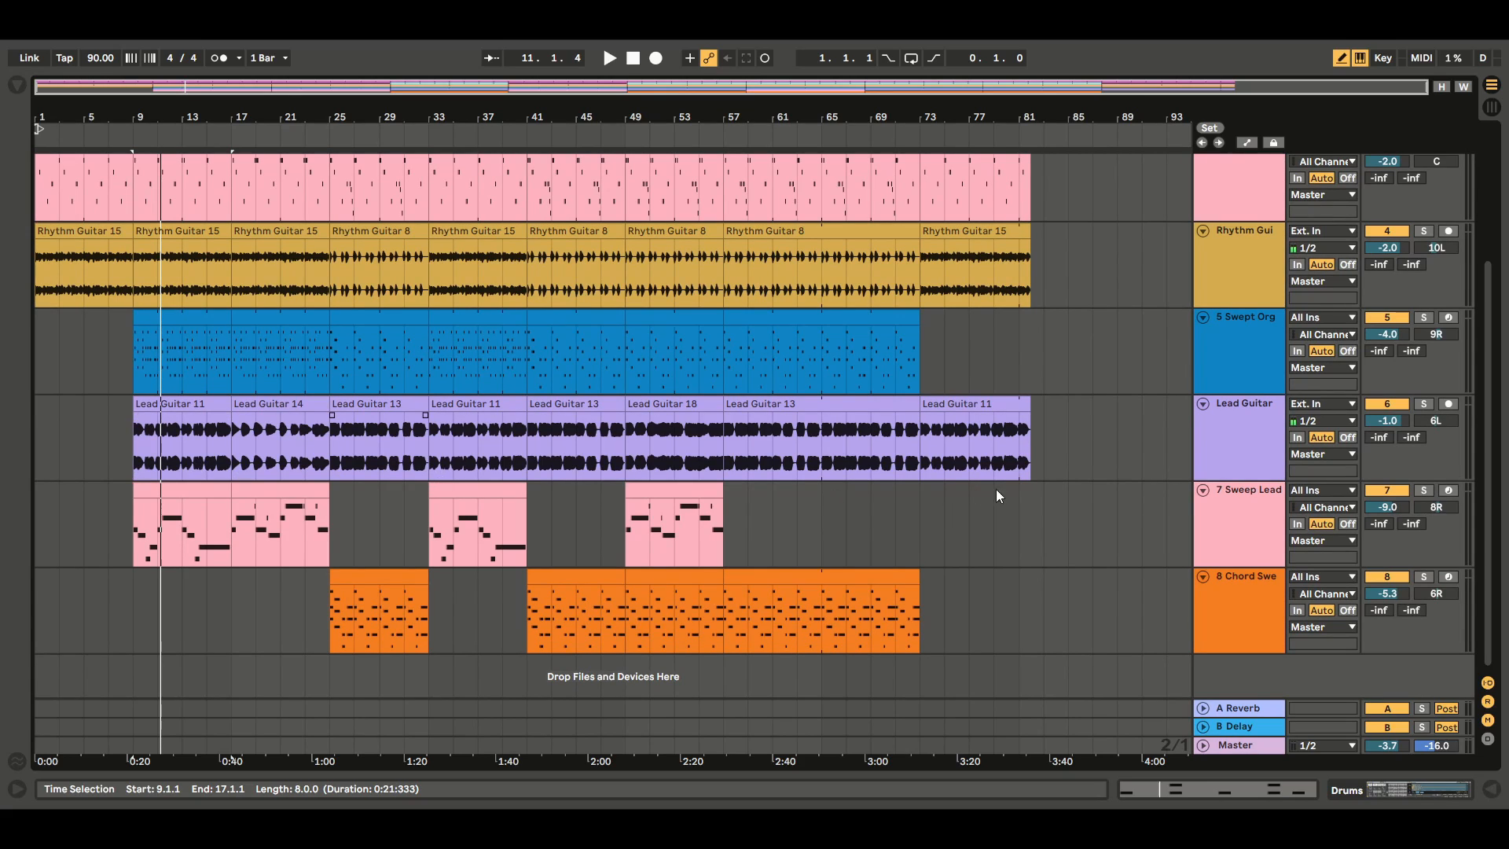
left_click(1068, 434)
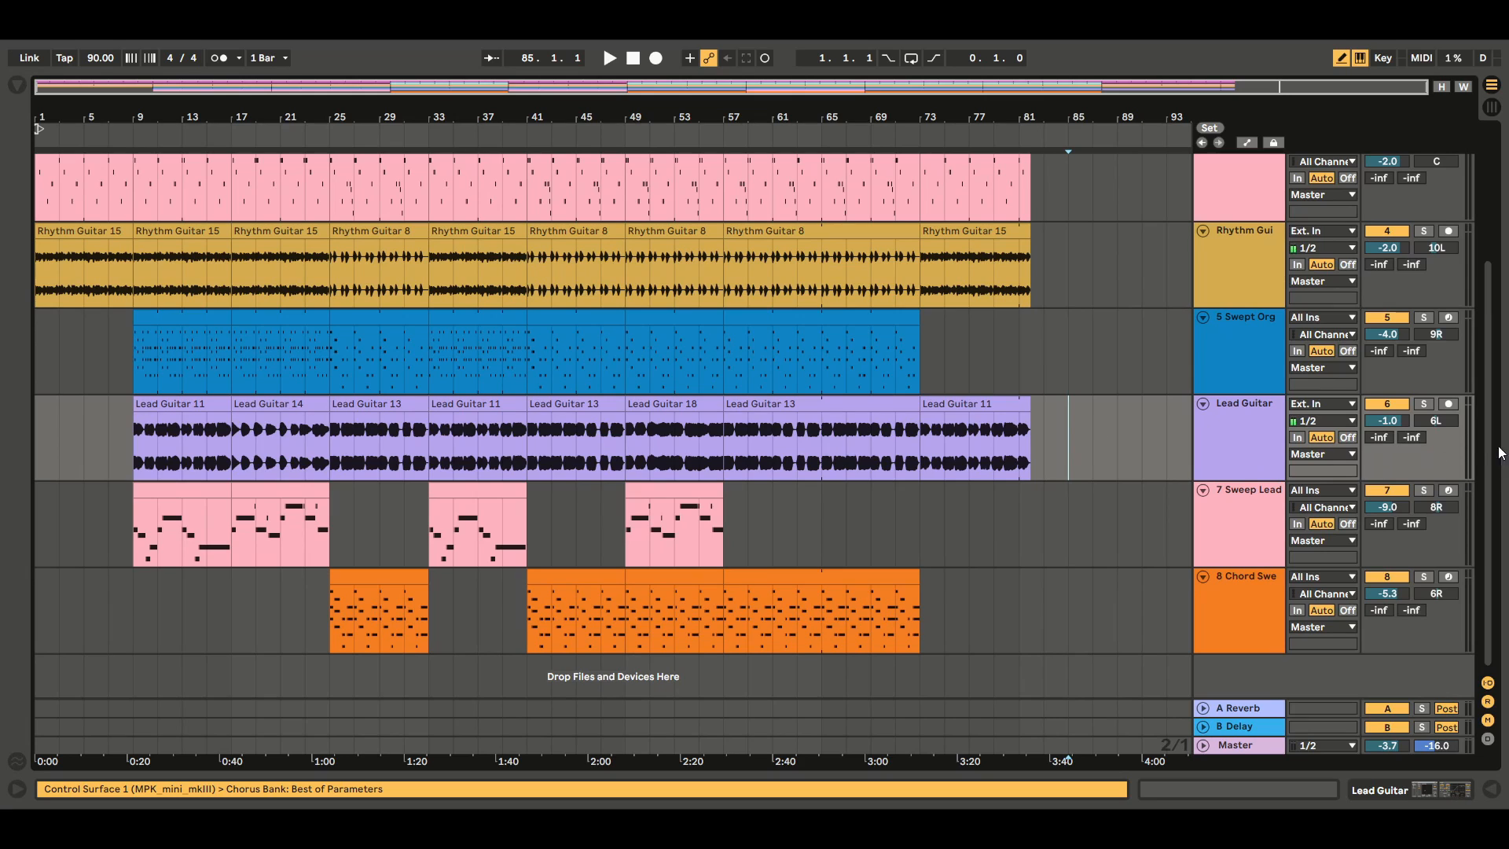
mouse_move(1488, 440)
left_mouse_down()
mouse_move(1488, 314)
mouse_move(1486, 429)
left_mouse_up()
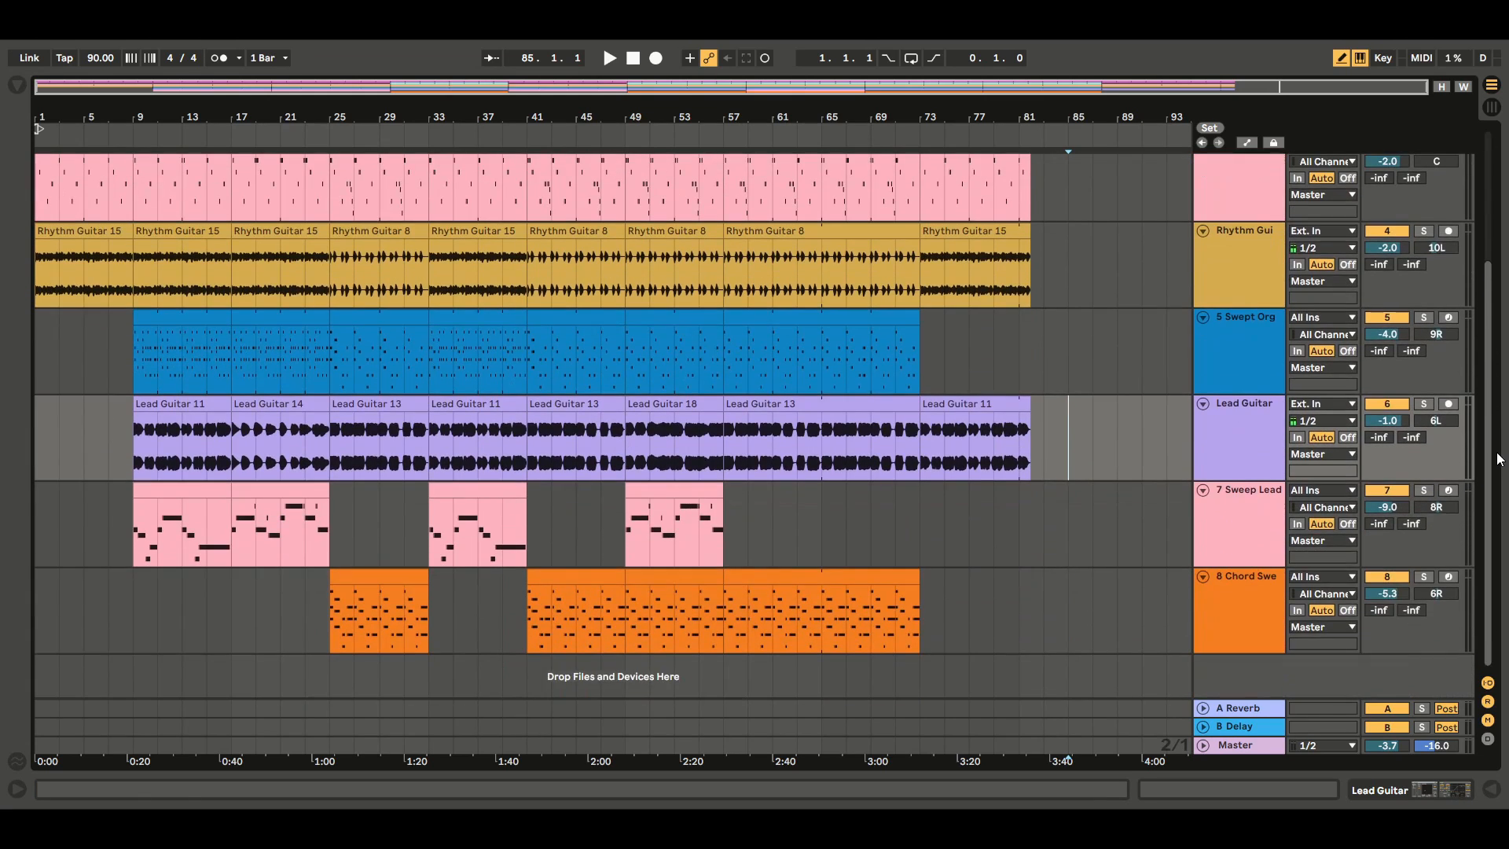
left_click_drag(431, 407, 478, 409)
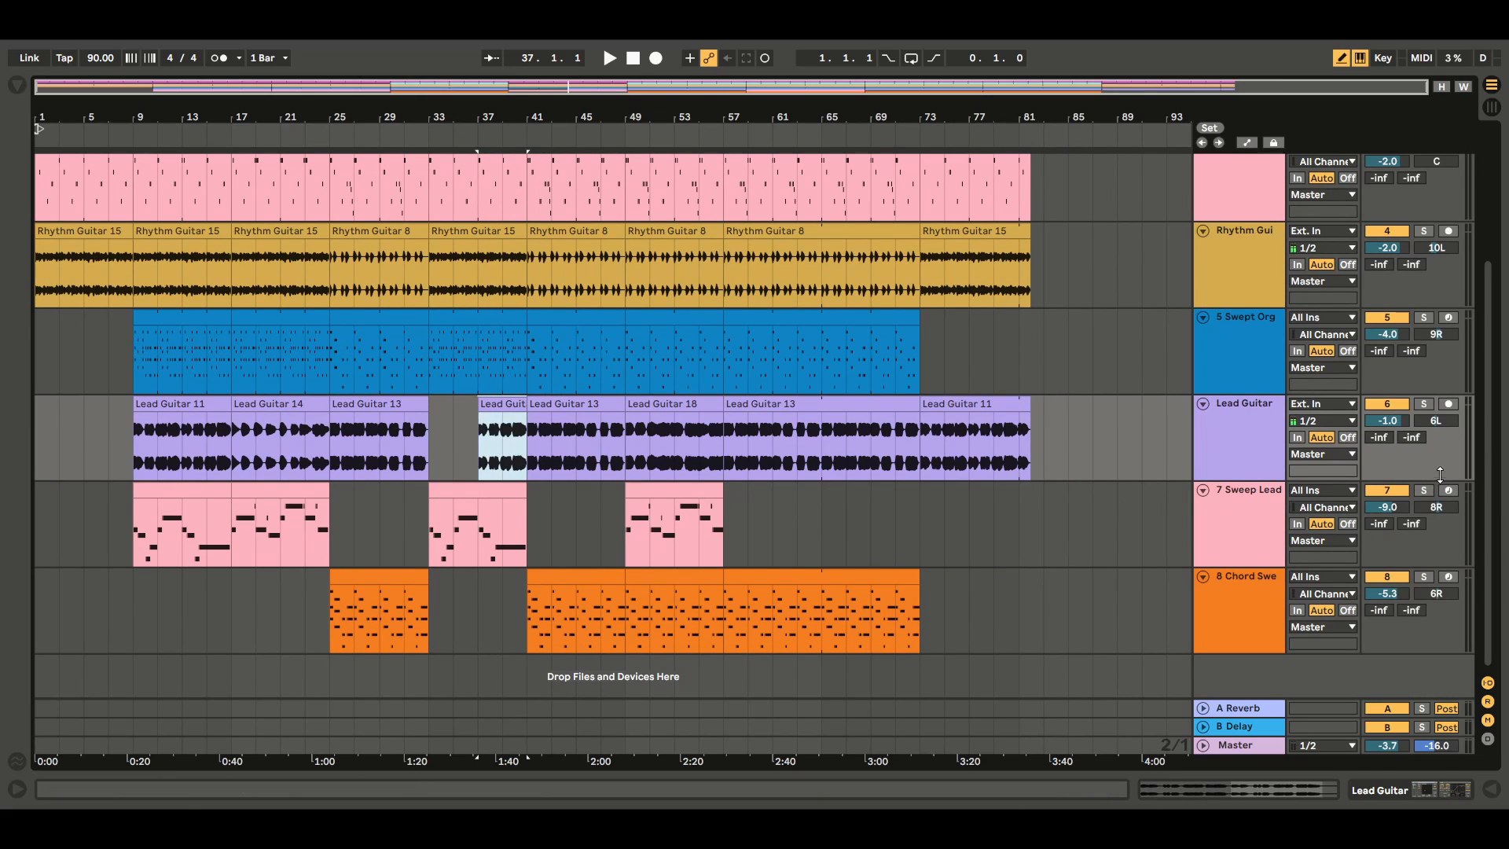
Add a Kick 3k Deep note at 1.1.3 in the Drums clip at bar 9 and close the clip editor.
scroll(1493, 401, "up", 1)
left_click_drag(1491, 401, 1465, 272)
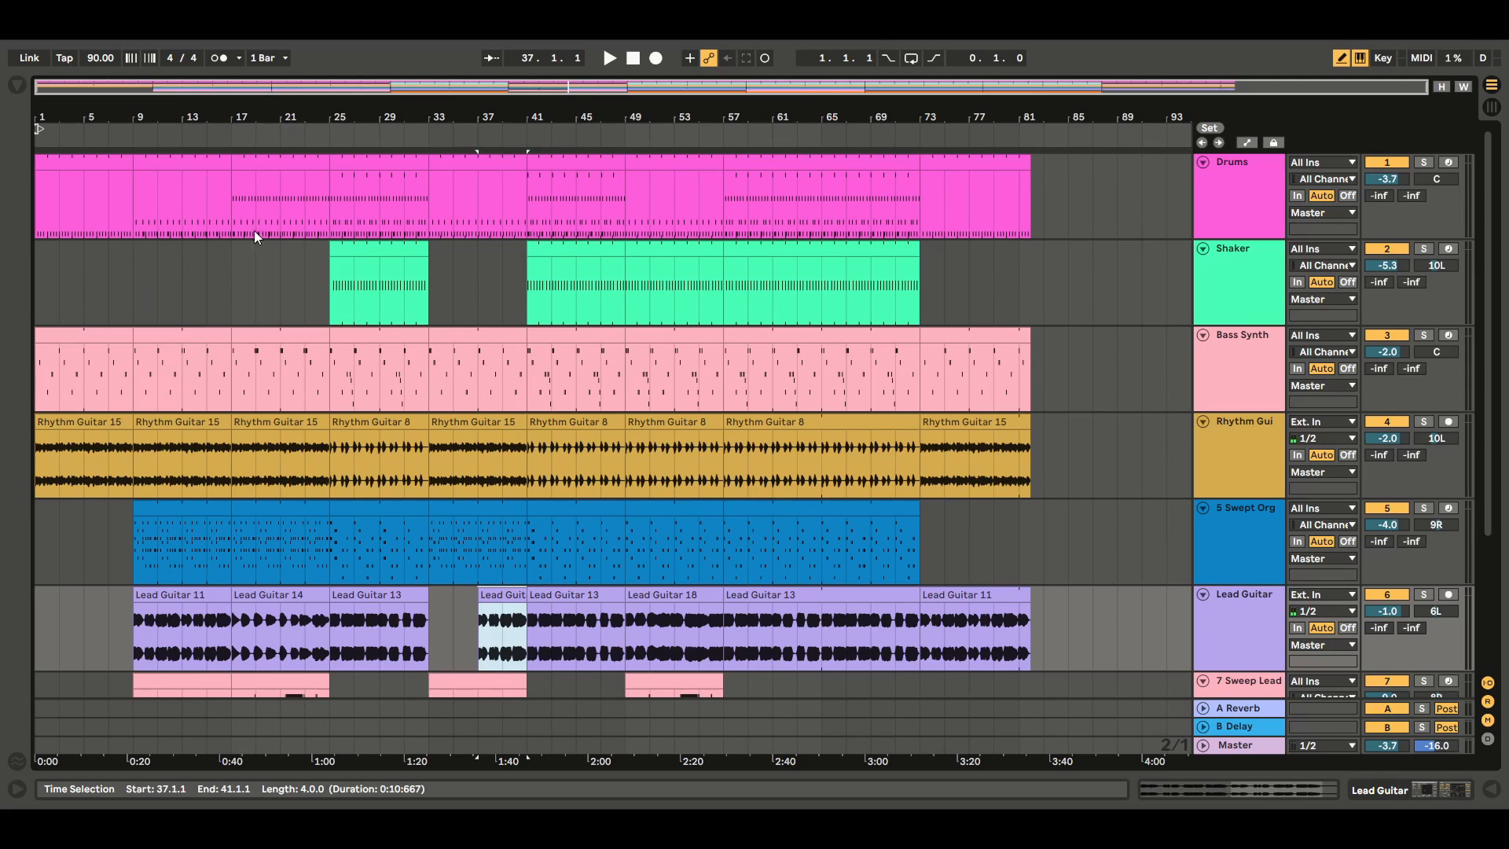
left_click(183, 165)
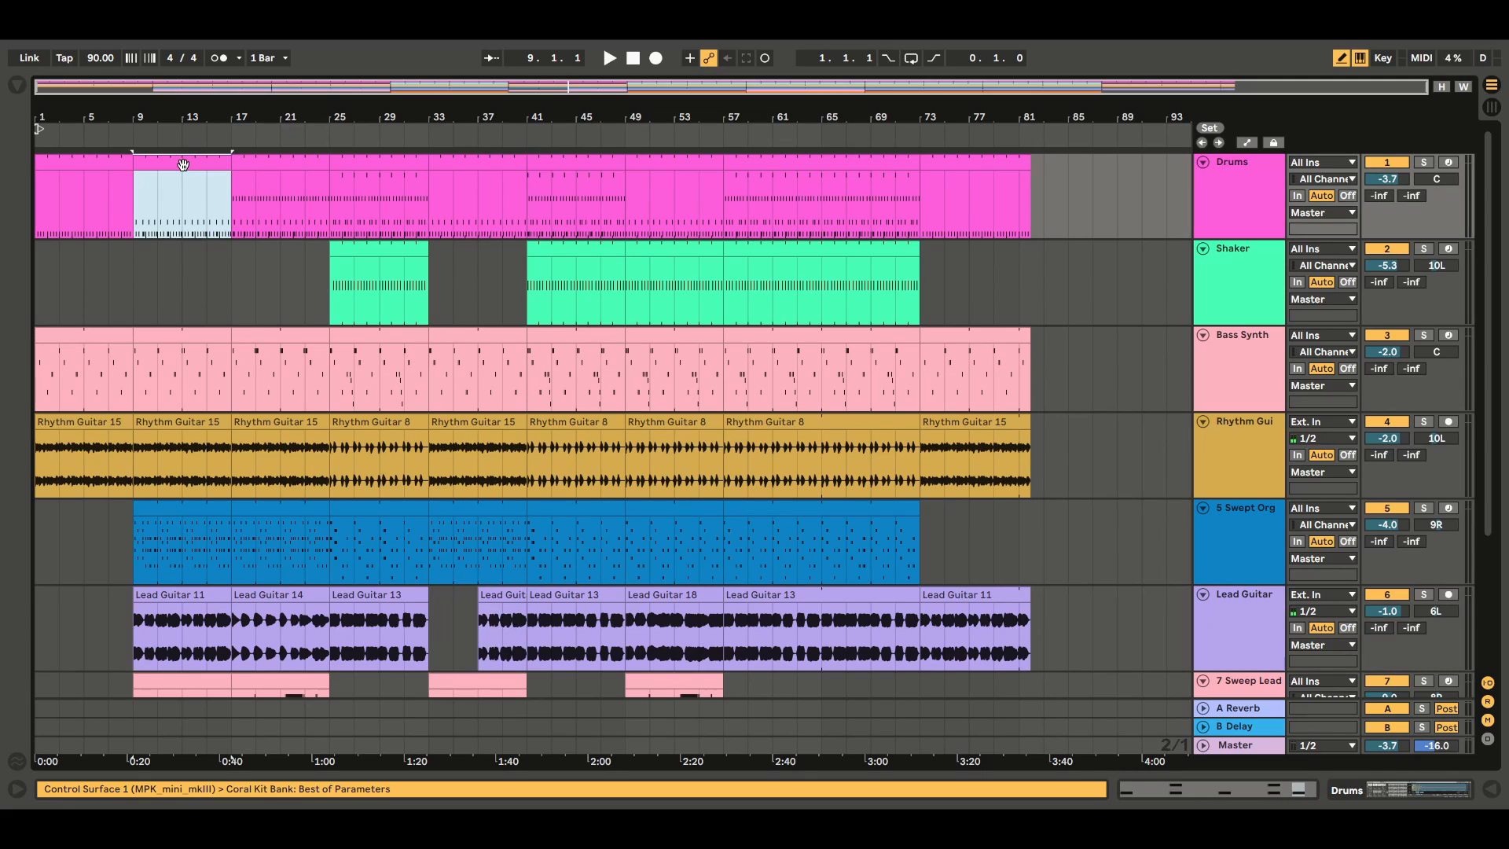
double_click(183, 165)
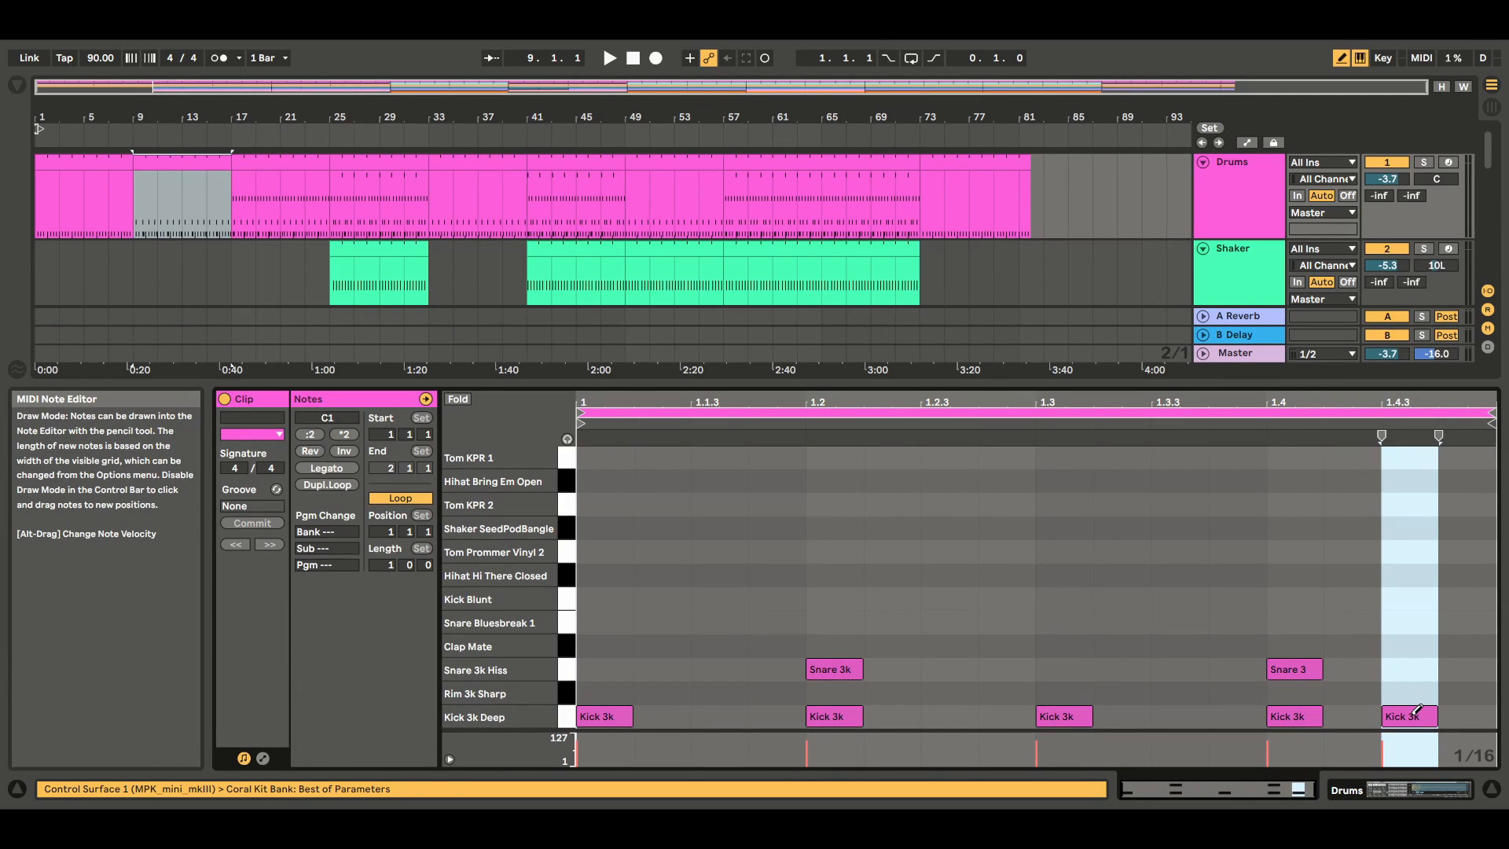
left_click(726, 711)
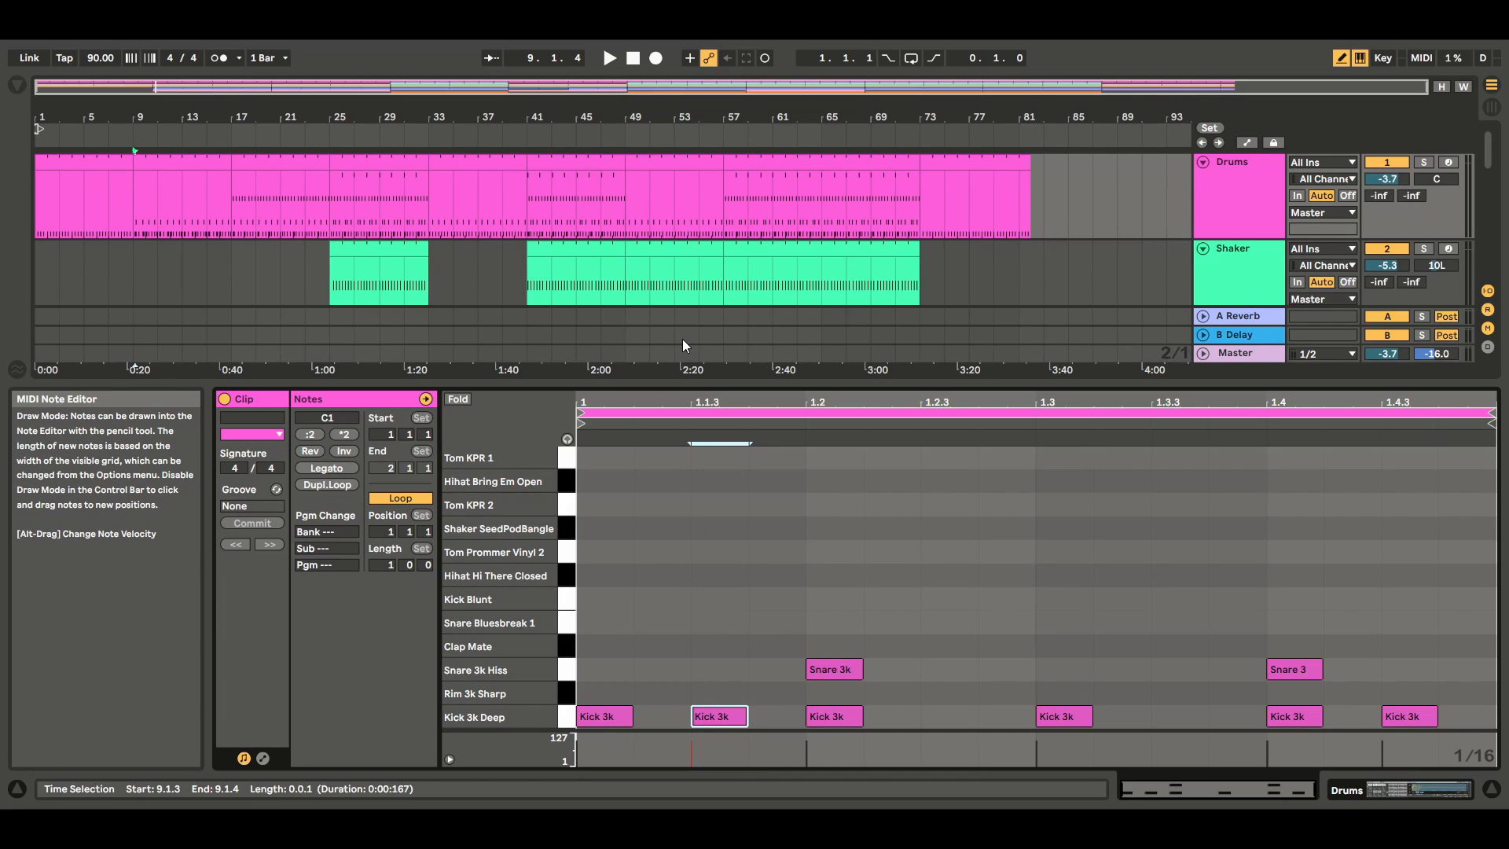
left_click(1491, 789)
Copy the Drums clip from bar 9 and paste it over the Drums clip at bar 33.
left_click(187, 166)
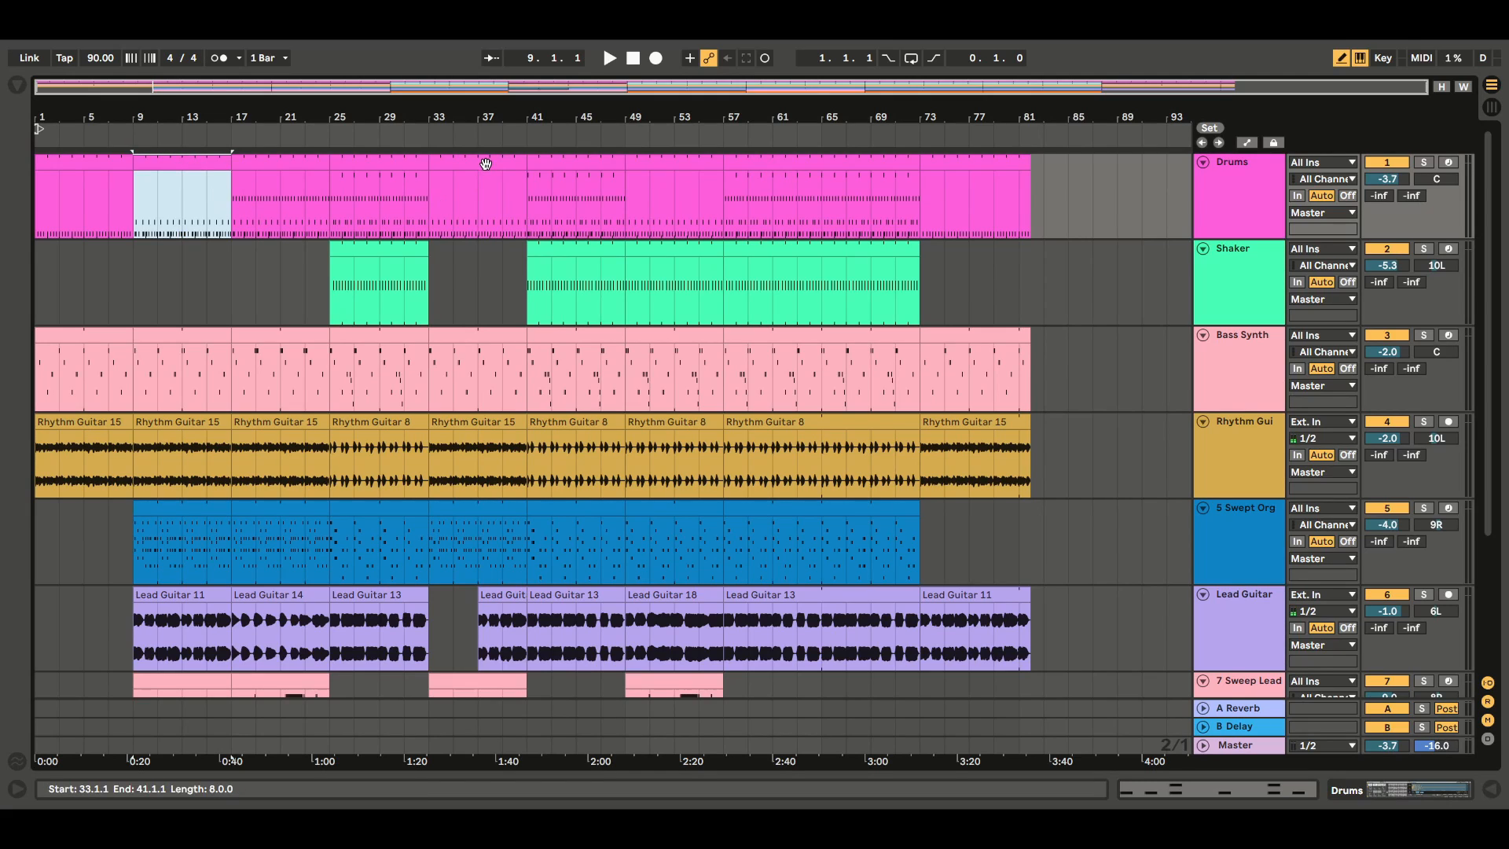
left_click_drag(486, 163, 488, 164)
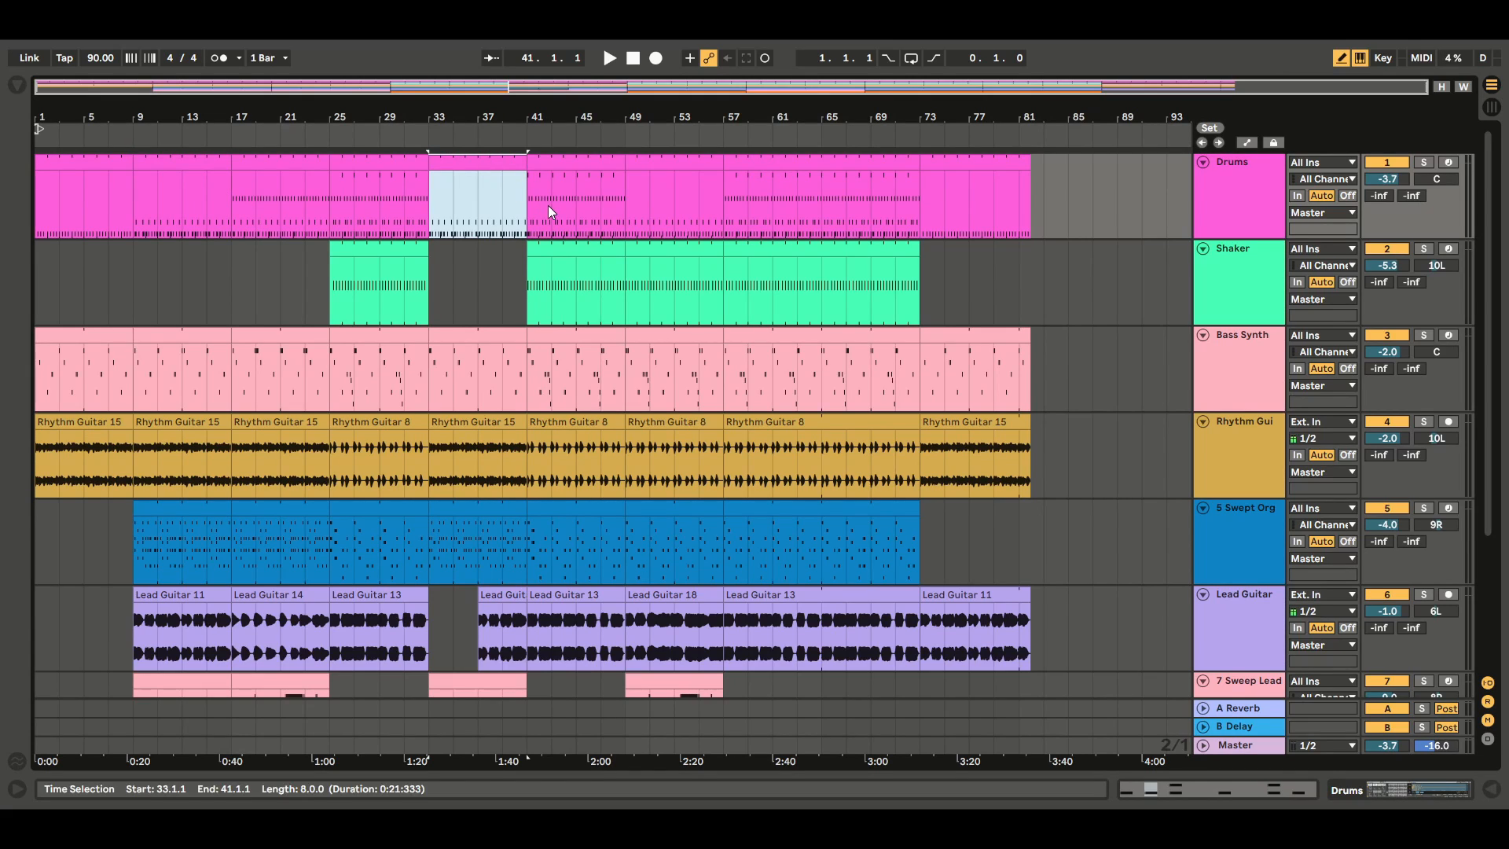
left_click(688, 184)
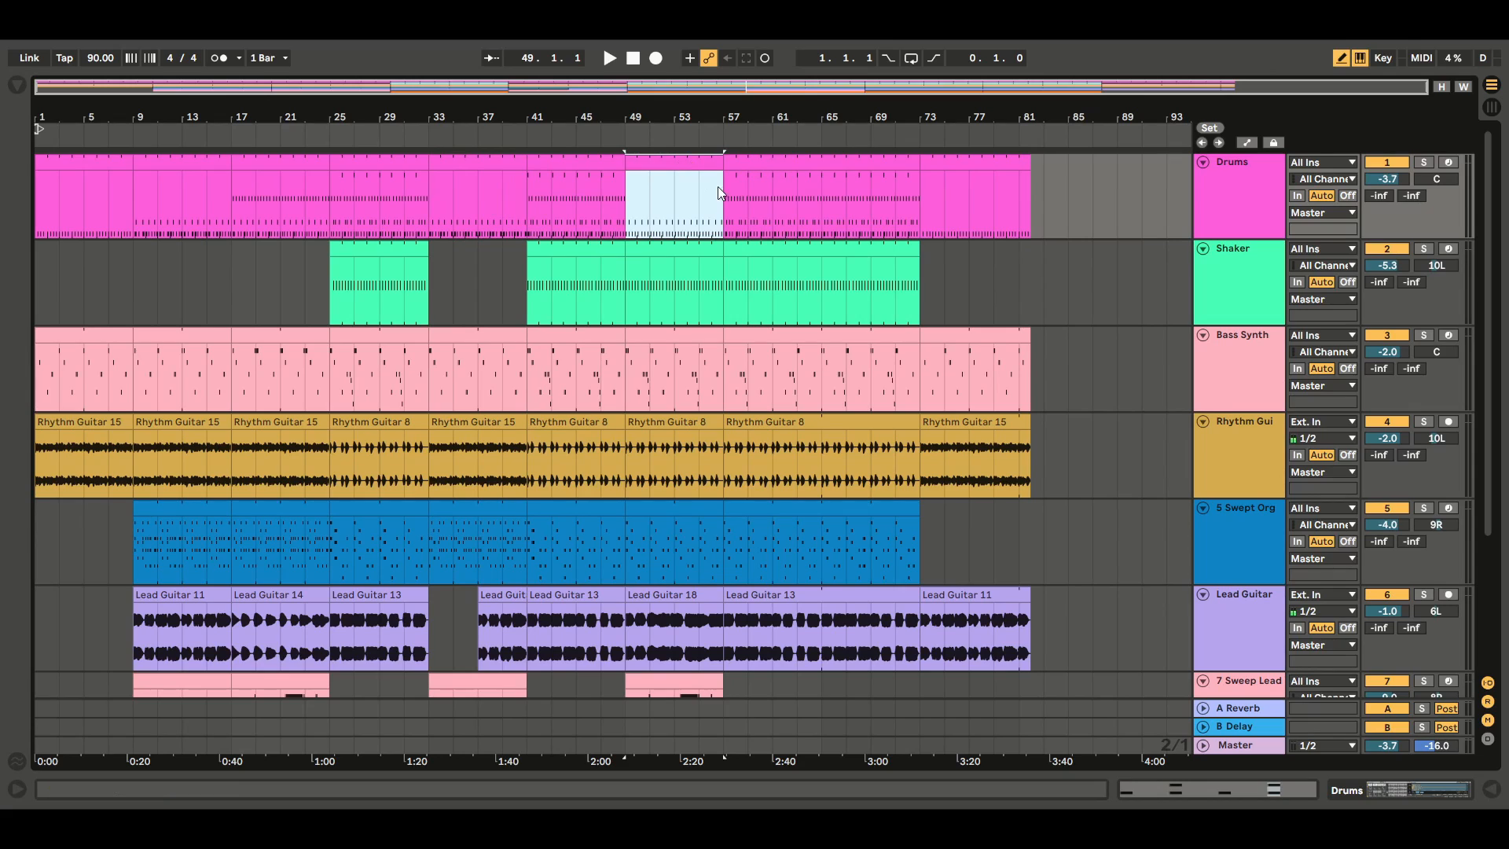
Play the arrangement from bar 9 and examine the notes of the Drums clip at bar 17.
left_click(216, 211)
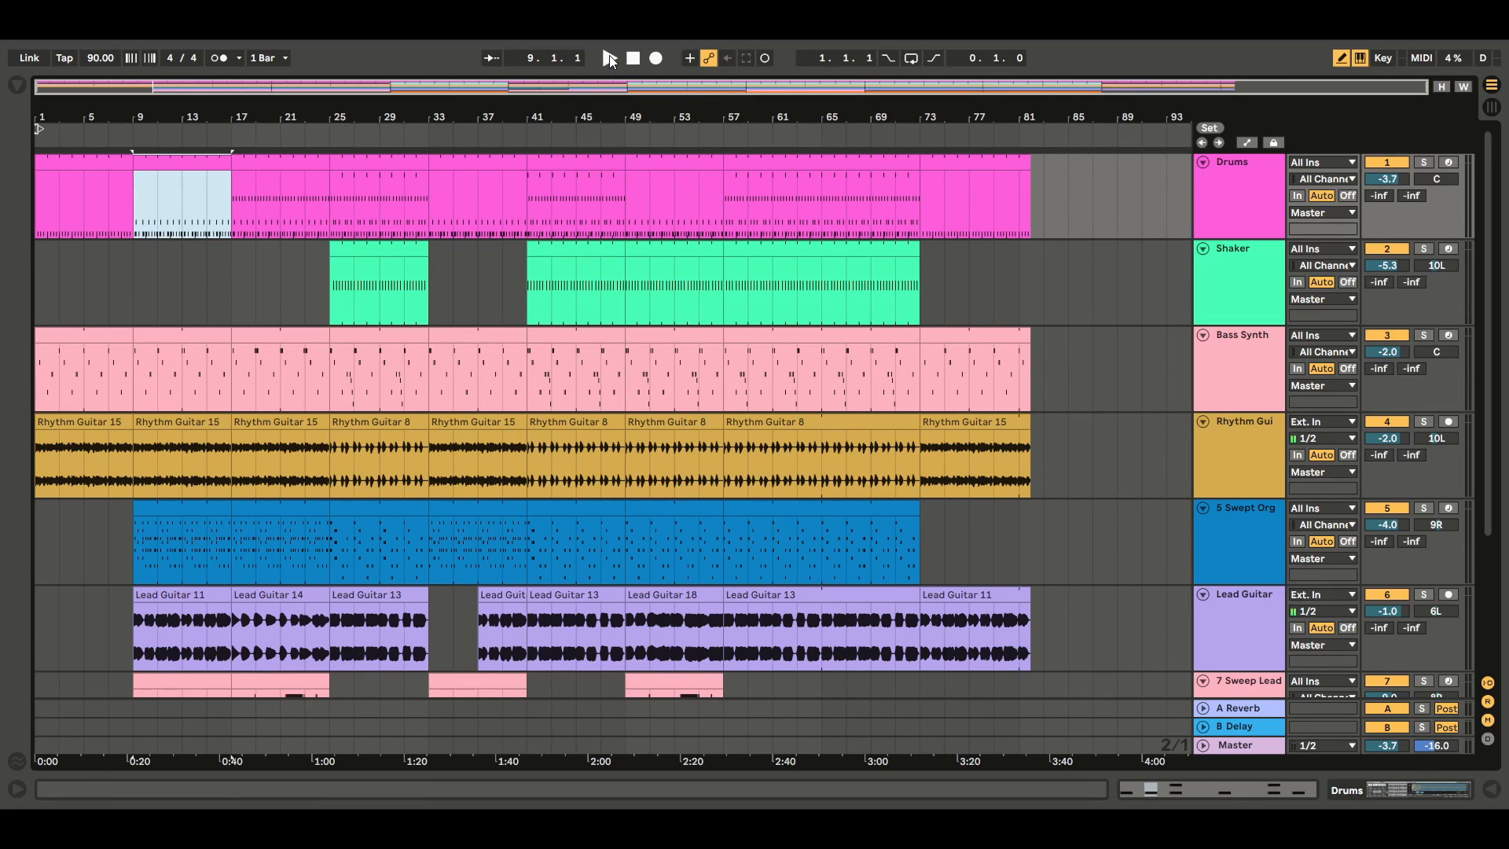
left_click(610, 61)
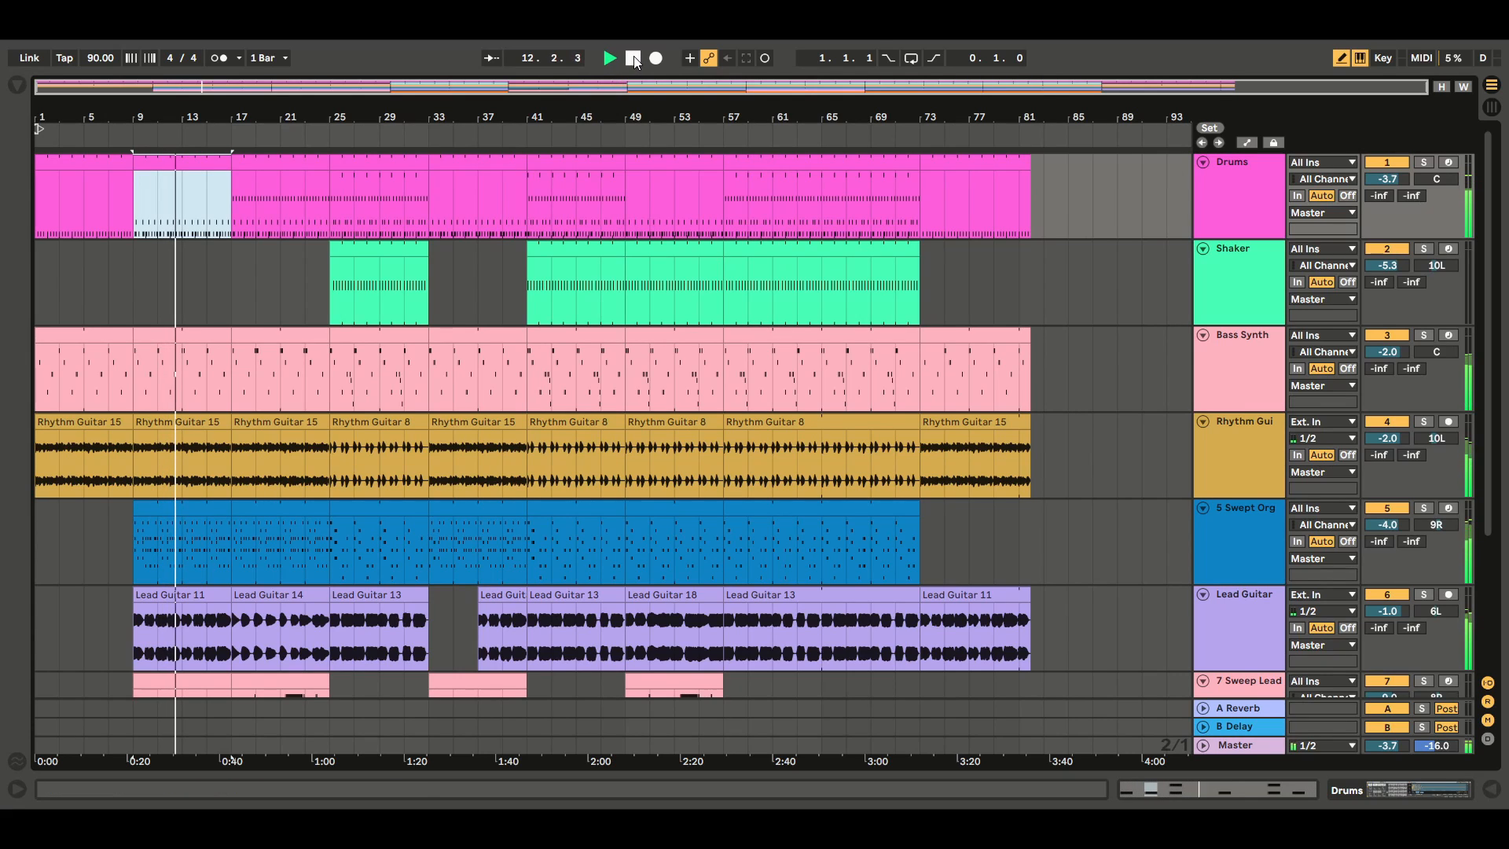
left_click(259, 165)
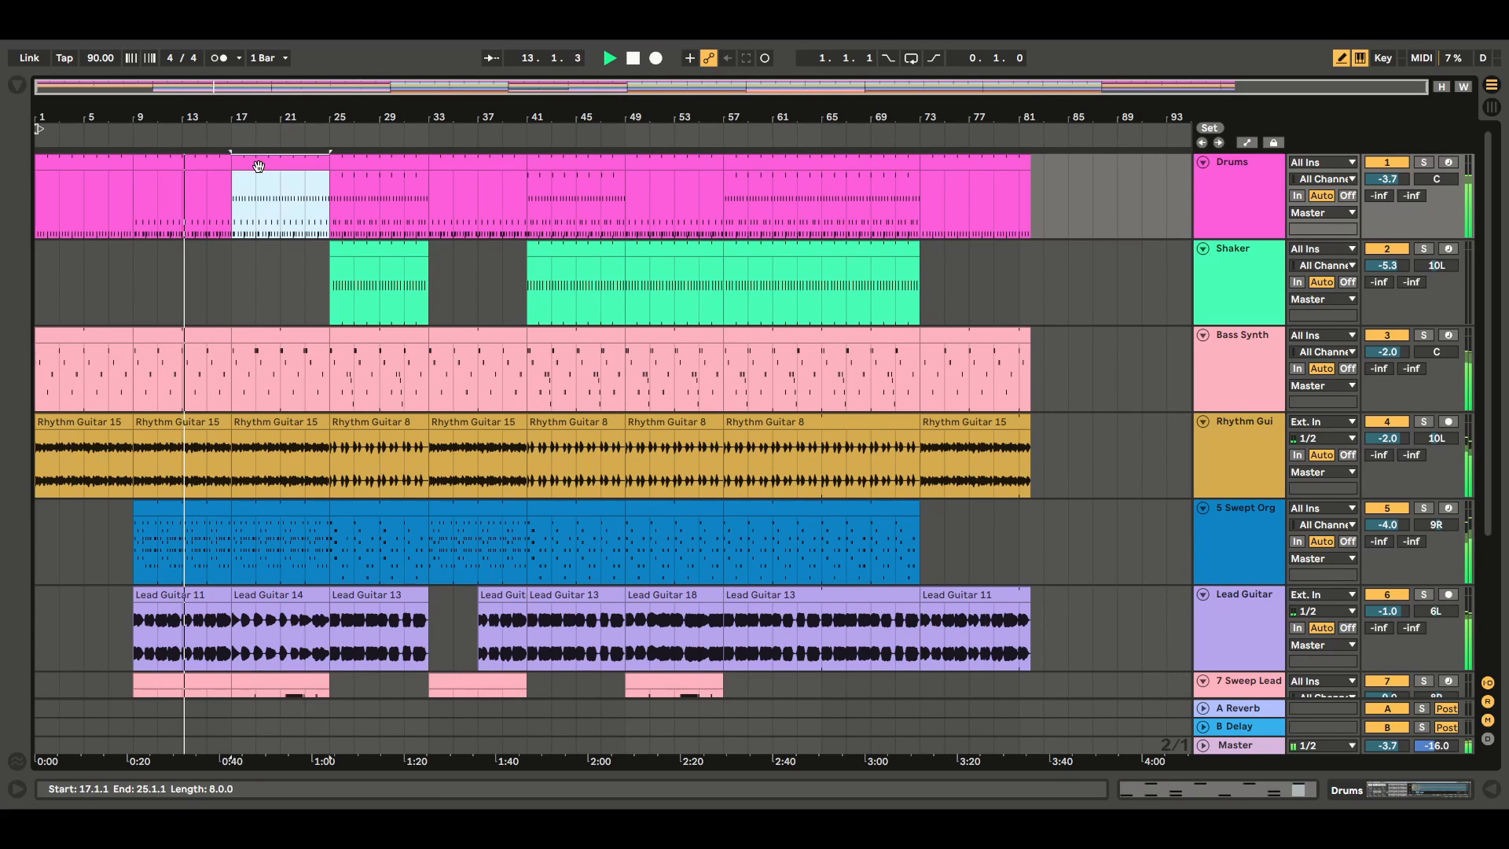
double_click(258, 166)
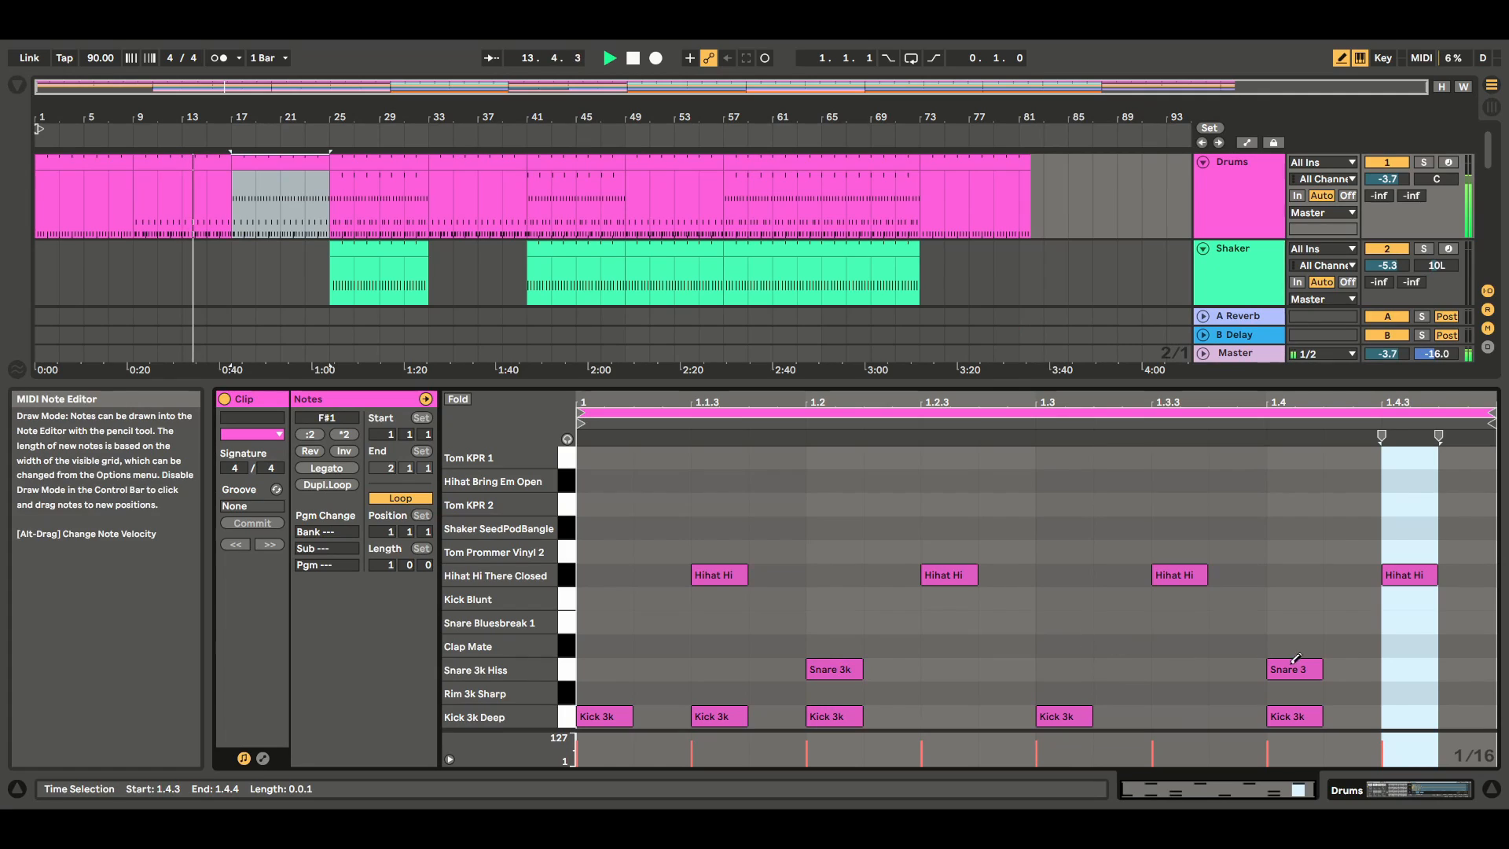
left_click(1491, 788)
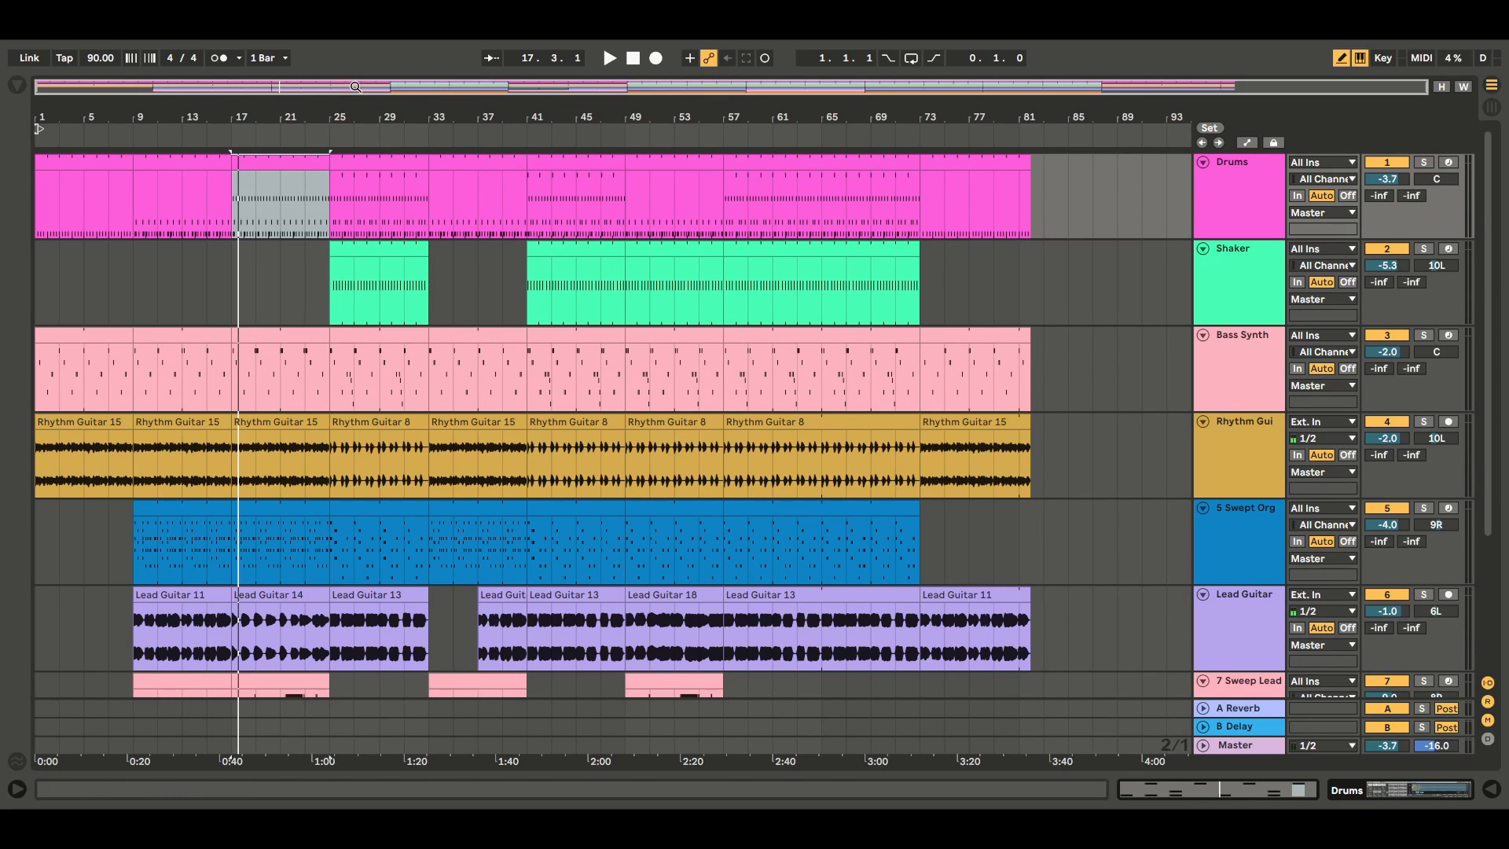
Split the Drums clip that starts at bar 9 at bar 16 to separate its last bar.
mouse_move(356, 86)
left_mouse_down()
mouse_move(360, 120)
mouse_move(350, 105)
left_mouse_up()
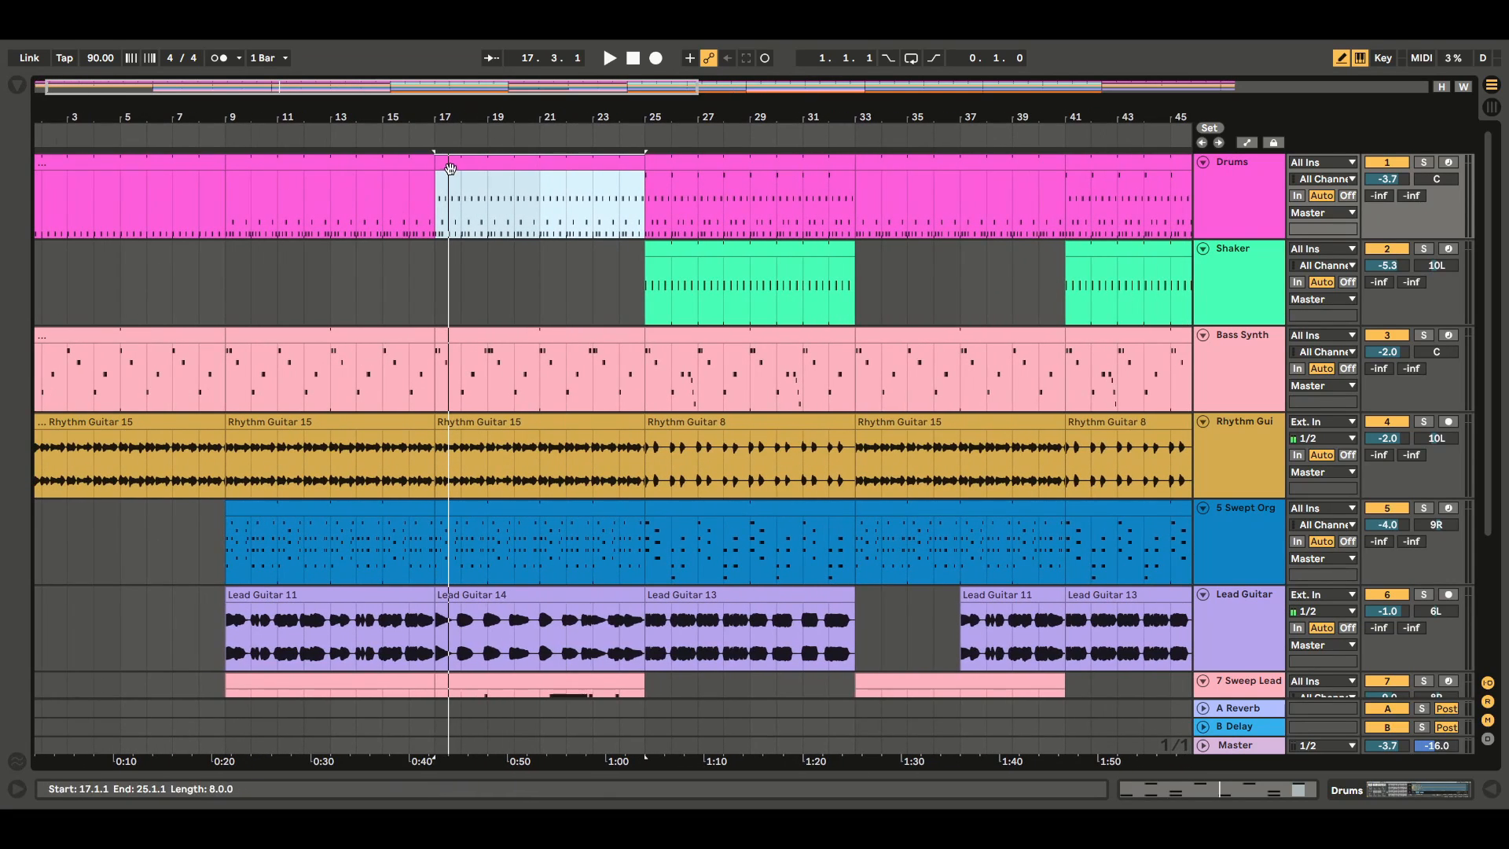
left_click(410, 213)
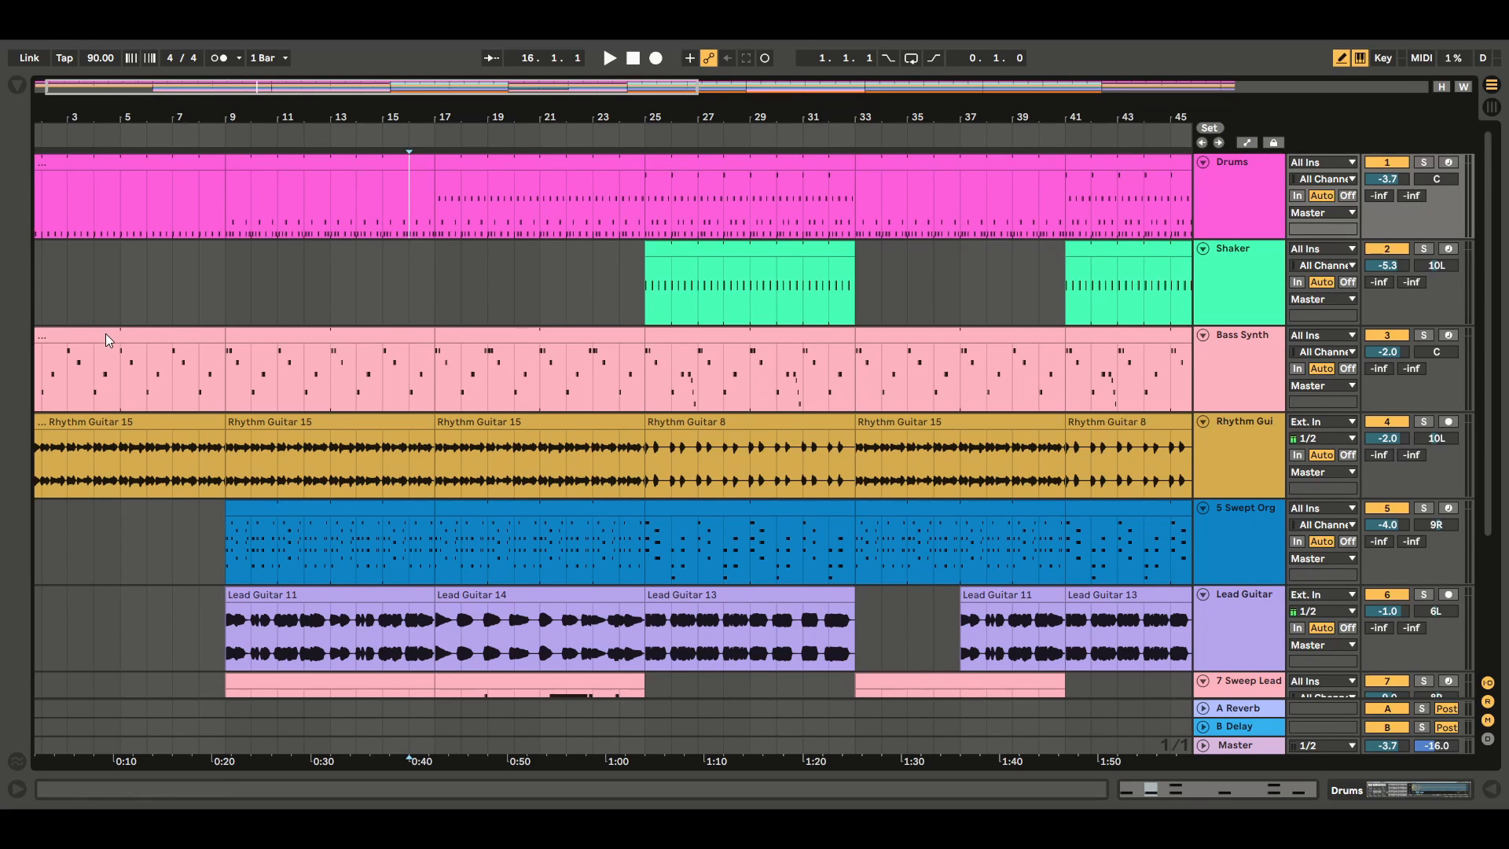
left_click(408, 268)
left_click_drag(422, 168, 310, 168)
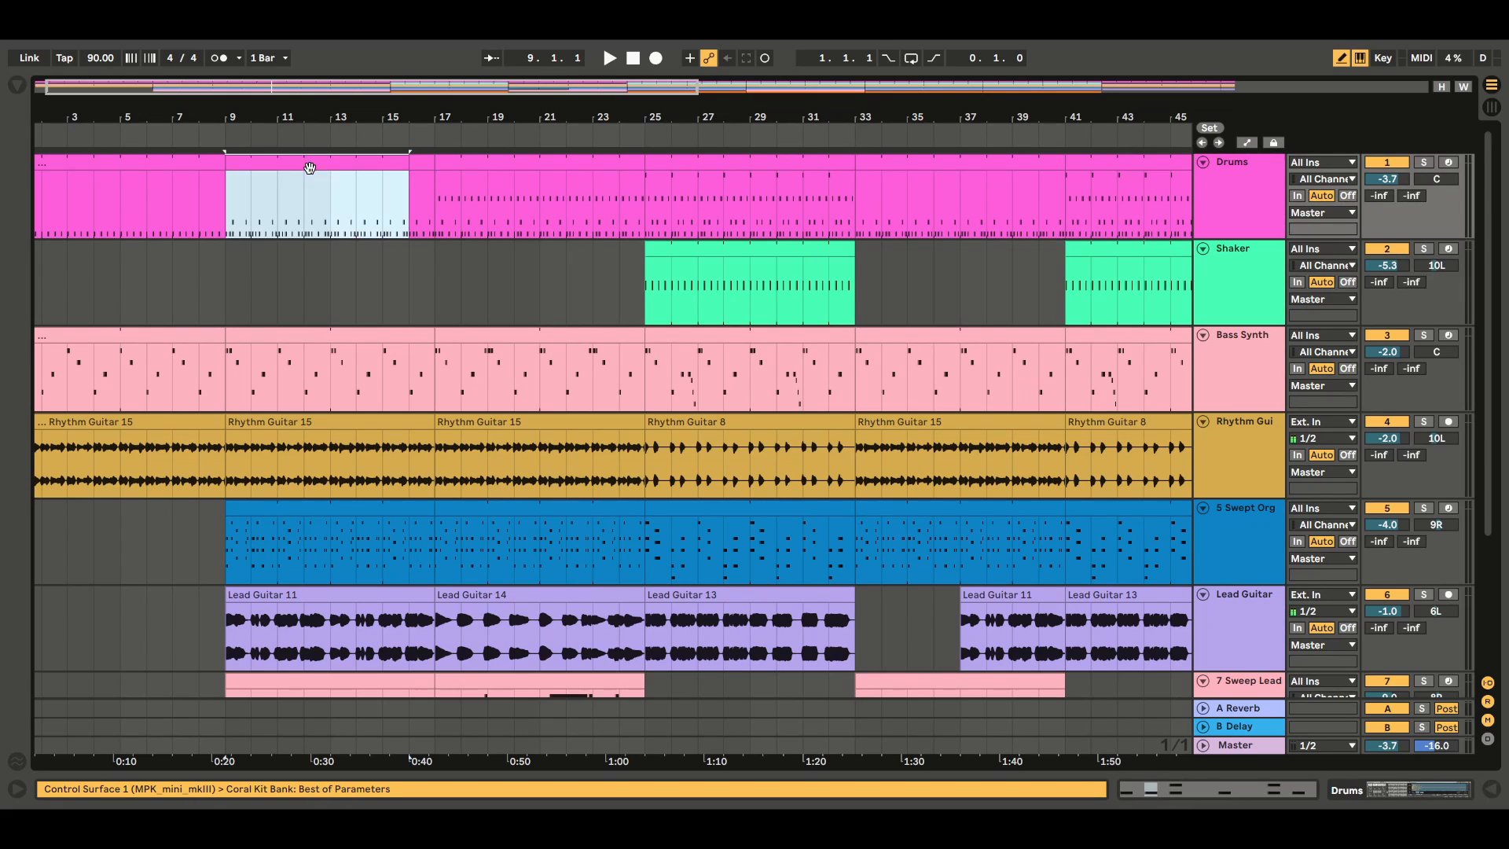
Add Snare 3k Hiss notes at 1.4.3 and 1.4.4 in the one-bar Drums clip at bar 16.
double_click(423, 167)
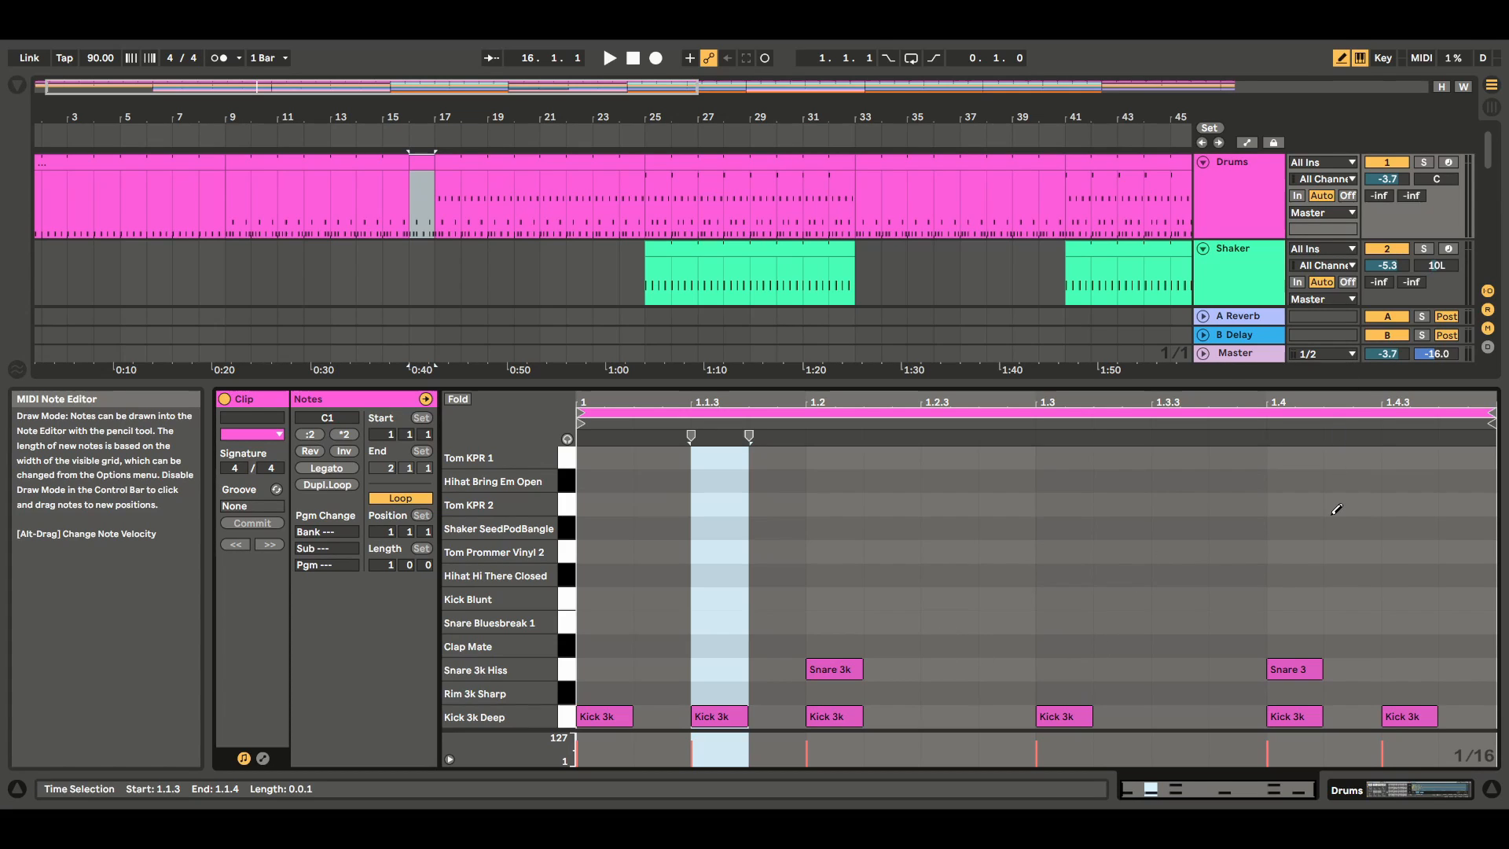
left_click(1372, 668)
left_click(1366, 668)
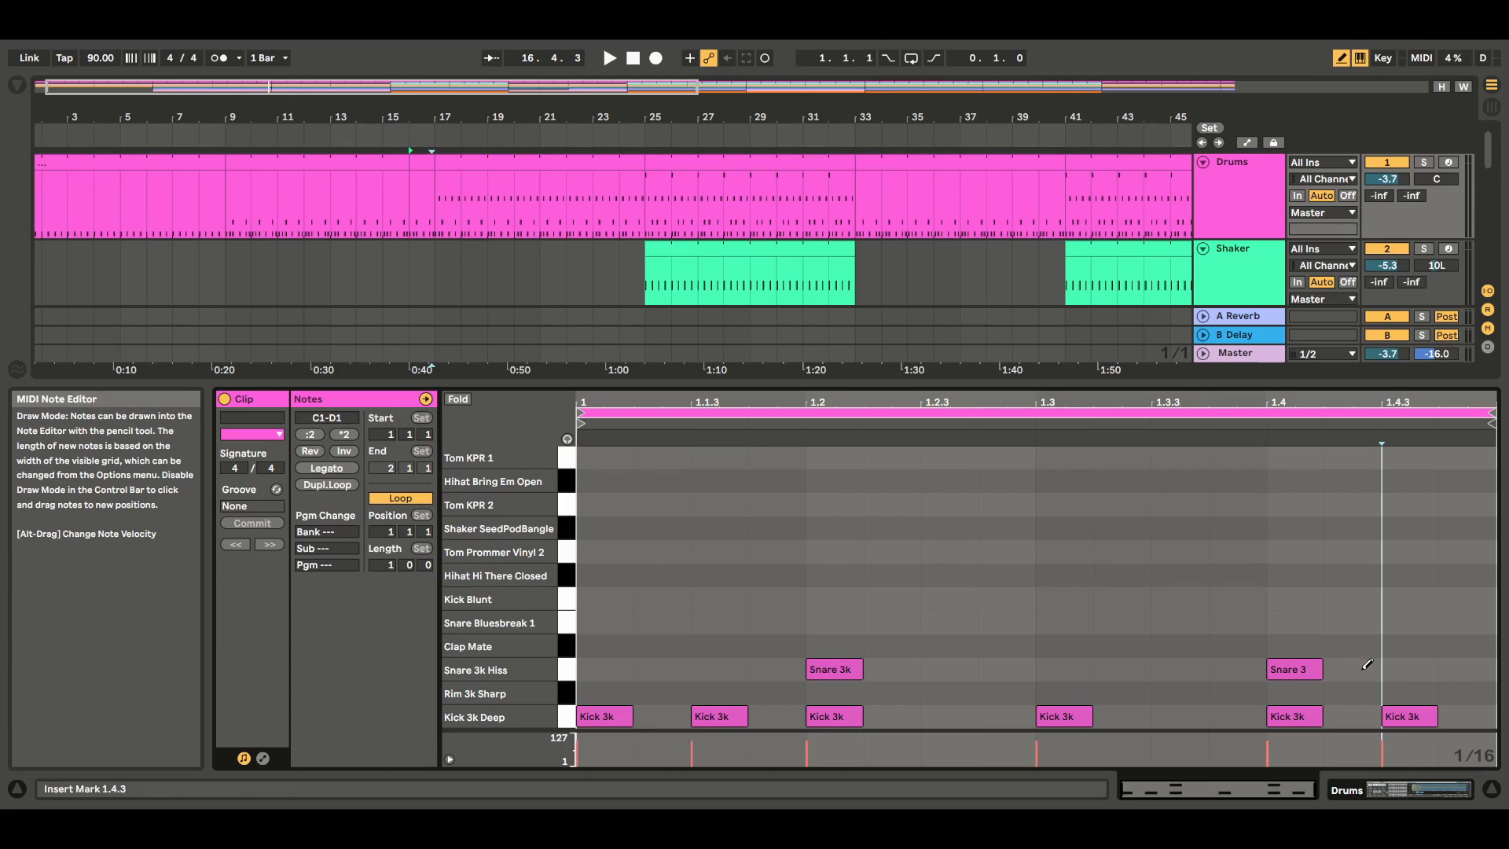
left_click(1419, 671)
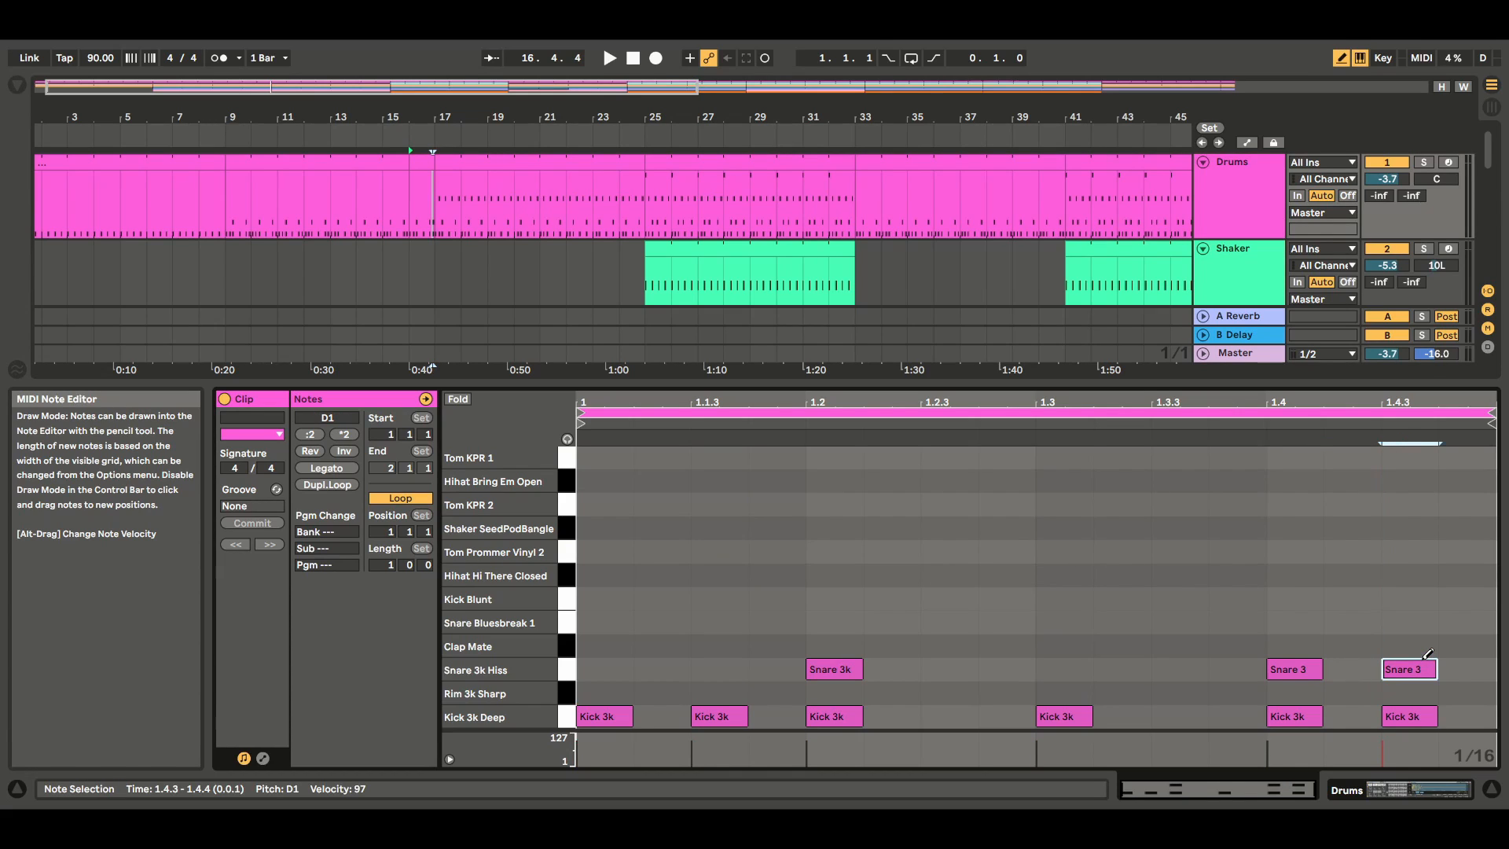
left_click(1469, 669)
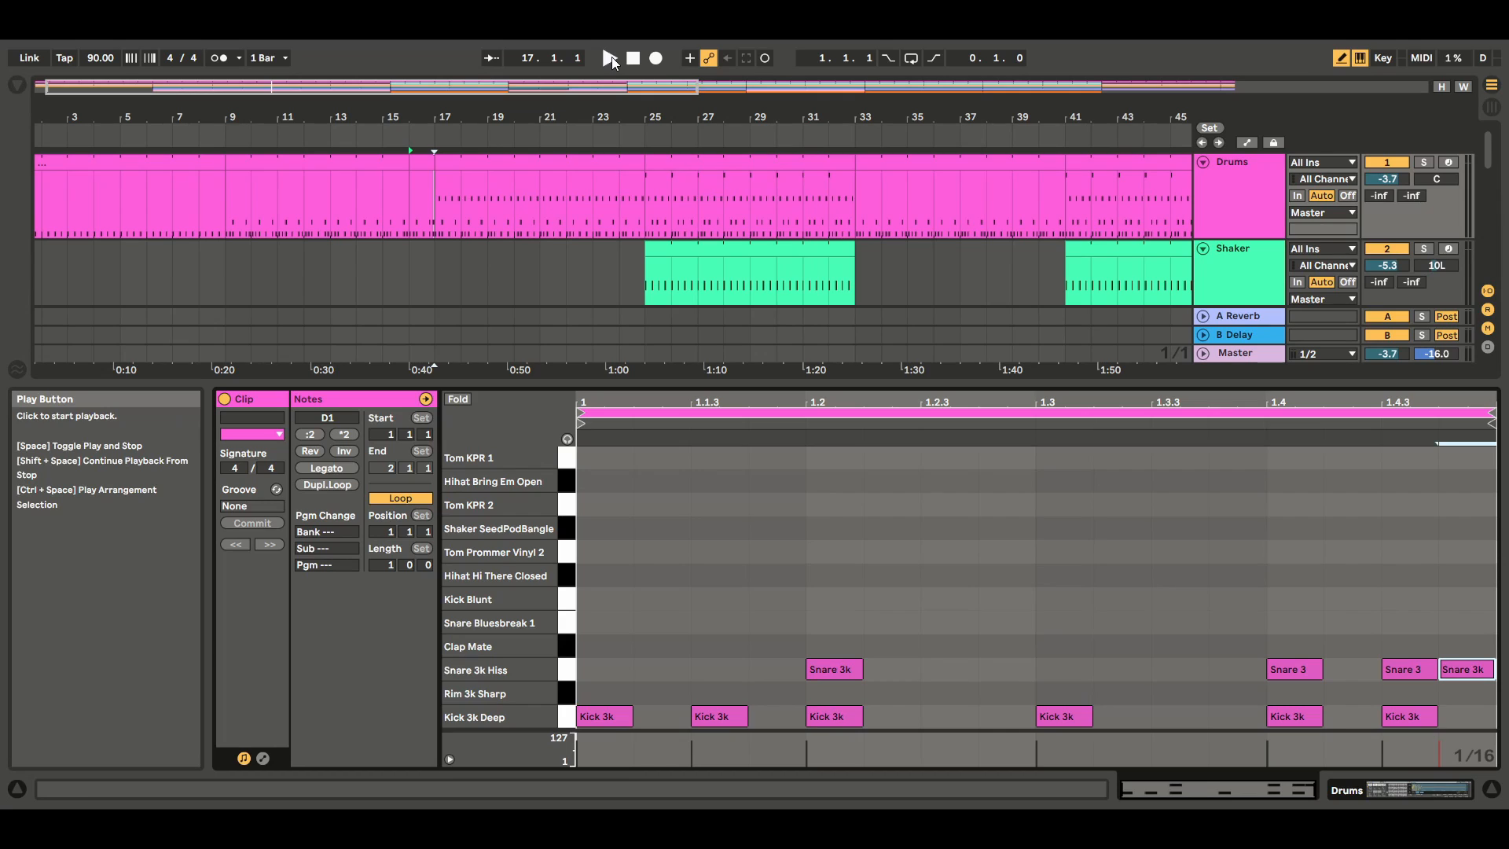
Audition the drum fill from bar 16 into the next section, closing the clip editor and stopping playback.
left_click(426, 162)
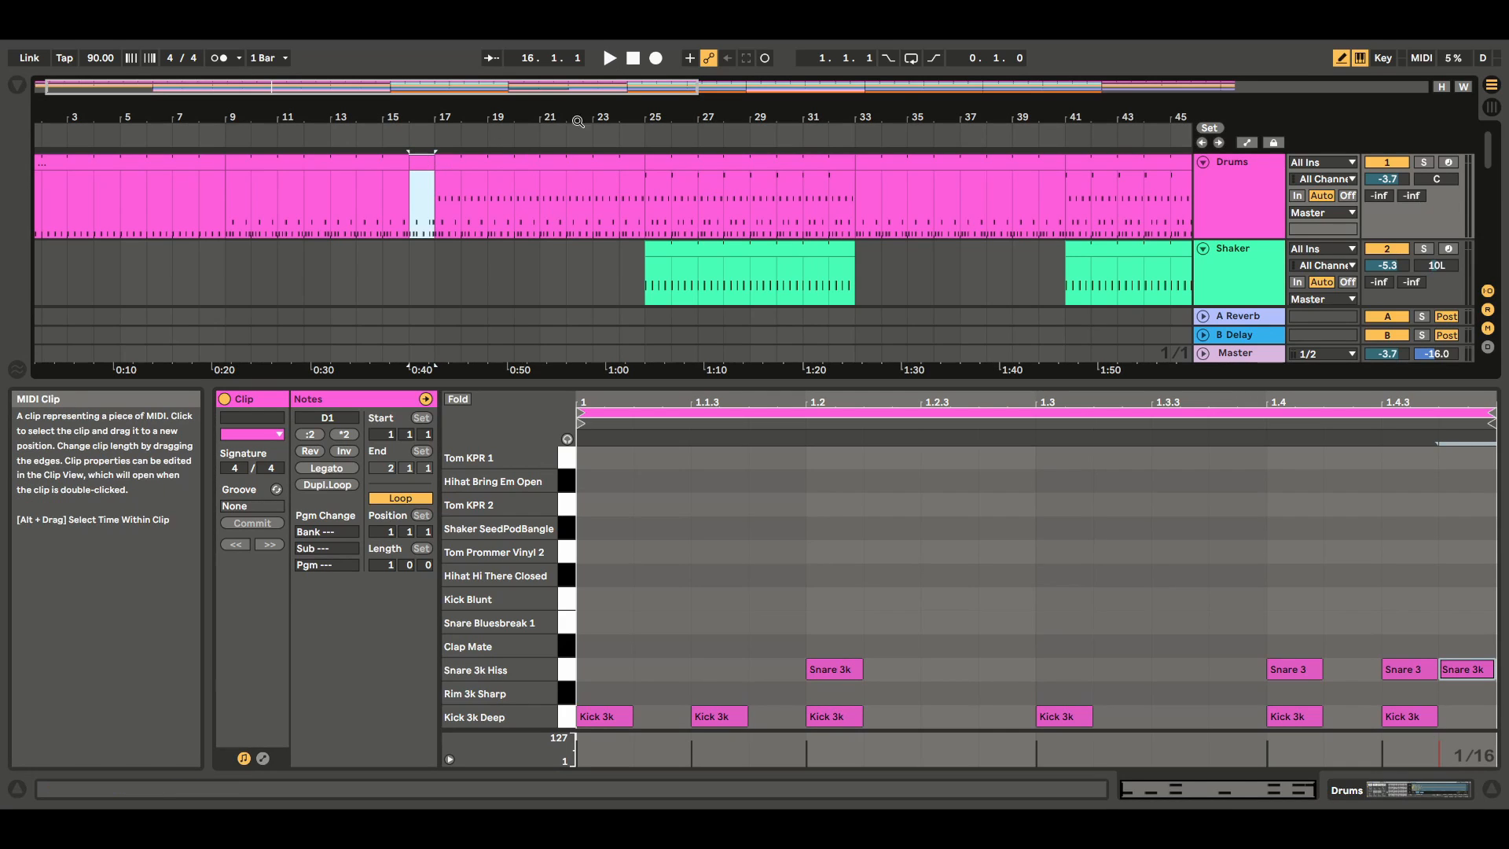
left_click(611, 60)
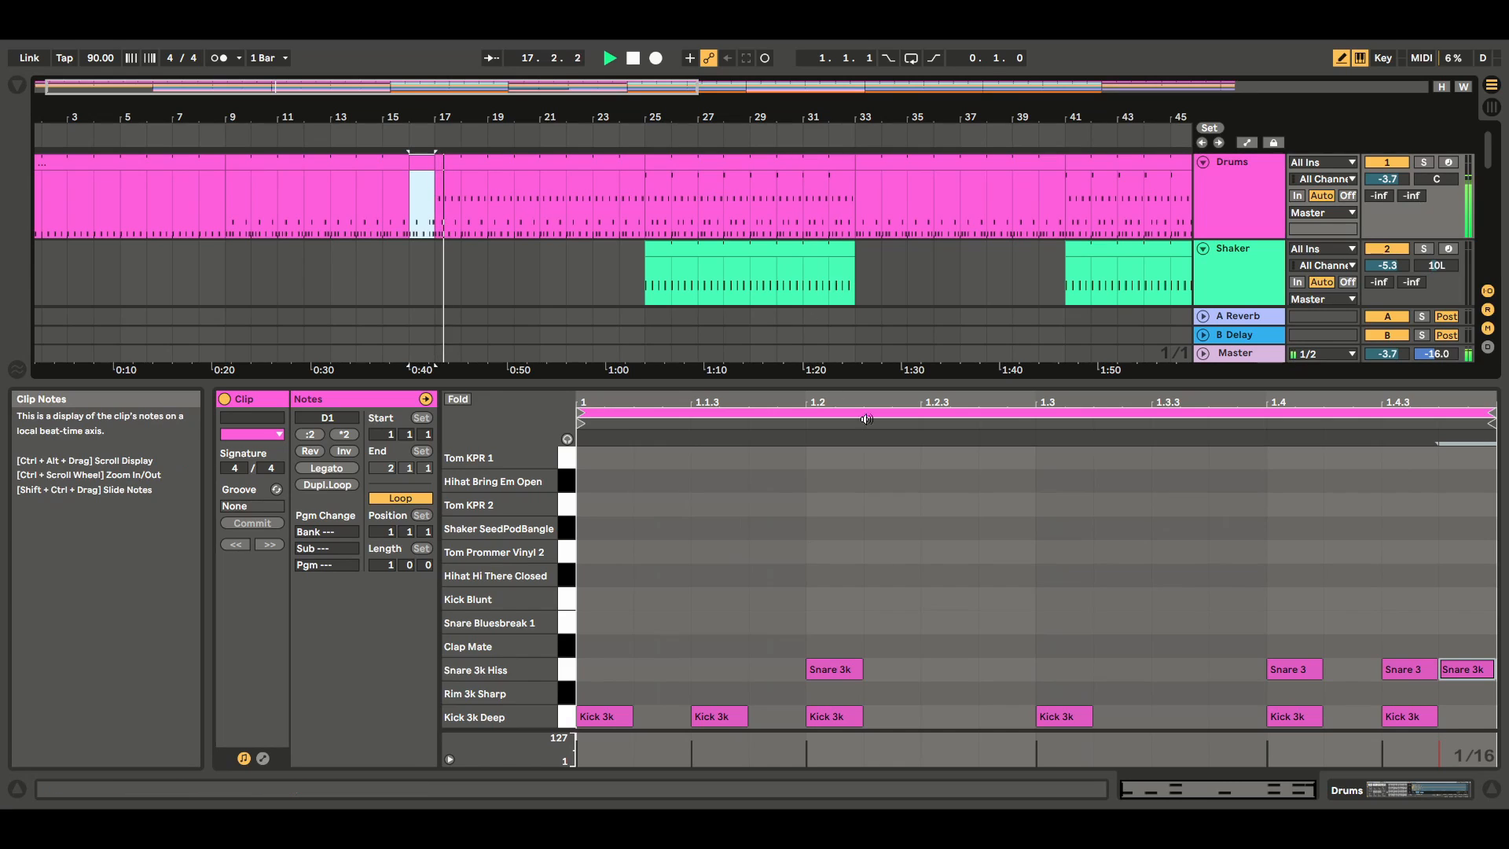
left_click(1493, 795)
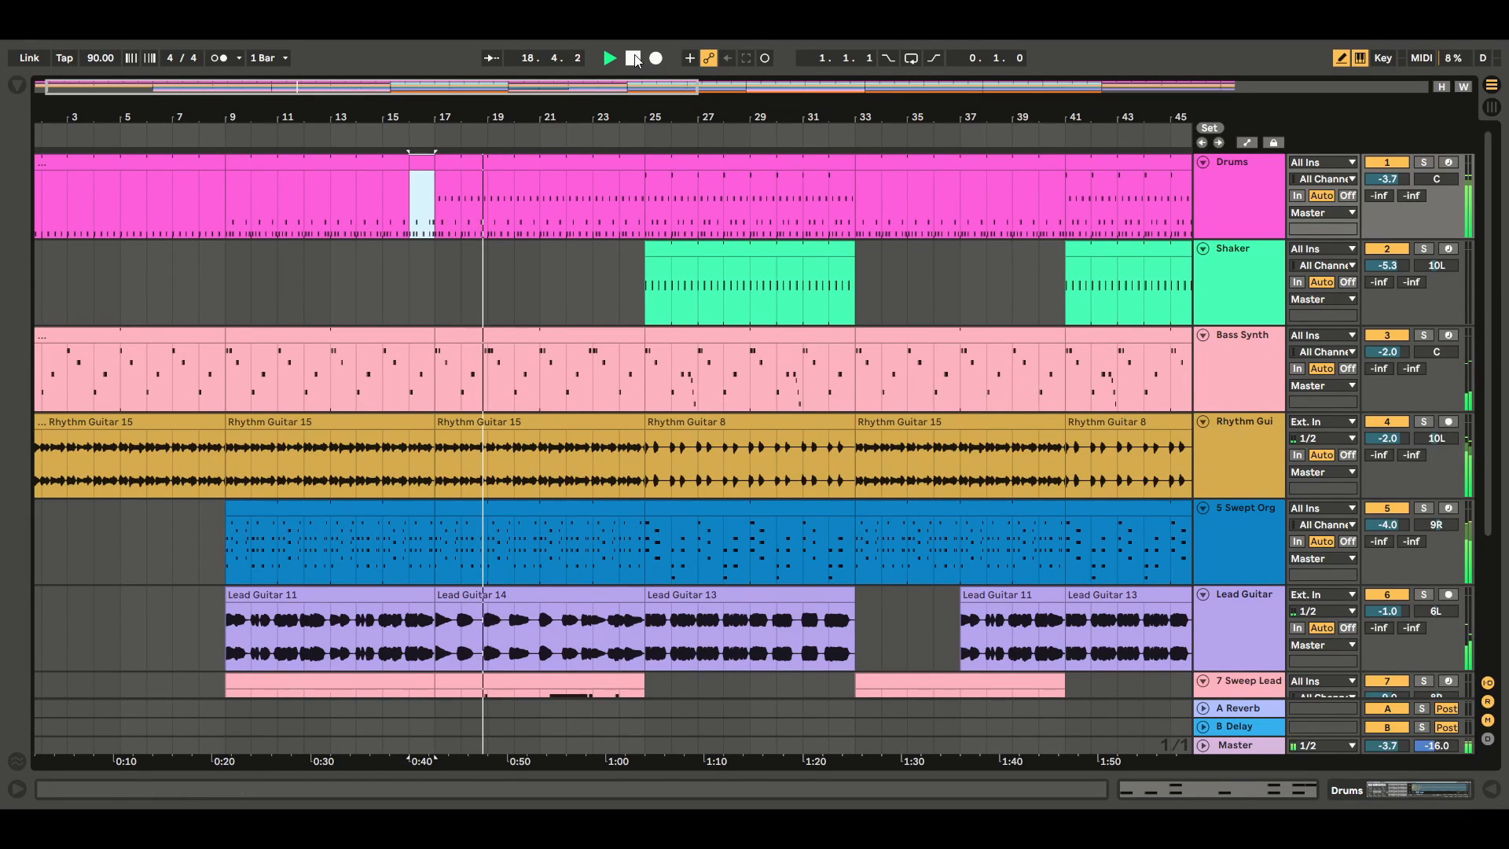
left_click(633, 59)
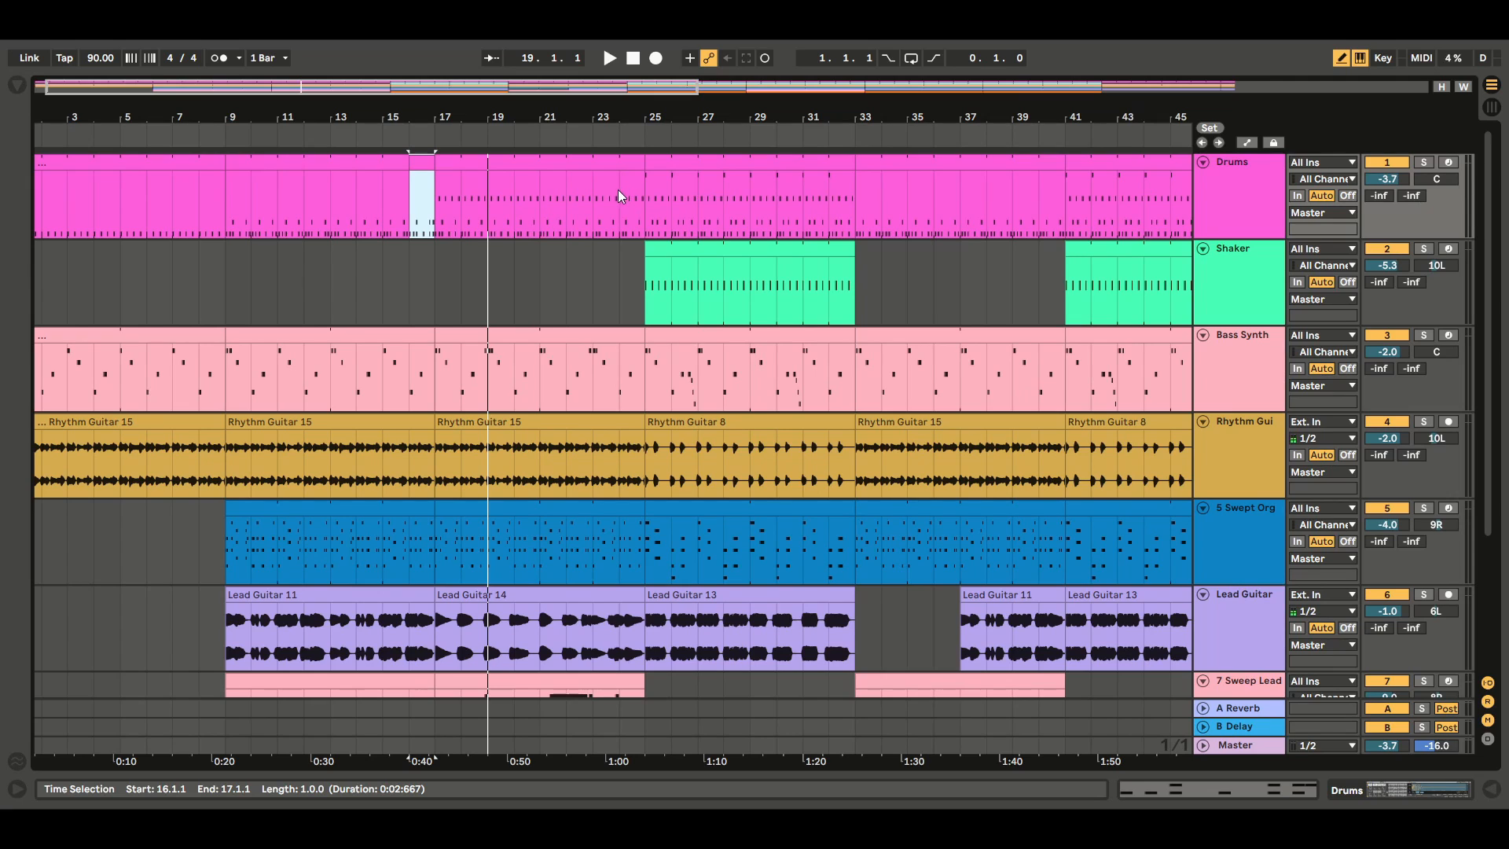
Paste a copy of the one-bar Drums fill clip at bar 40.
left_click(1039, 199)
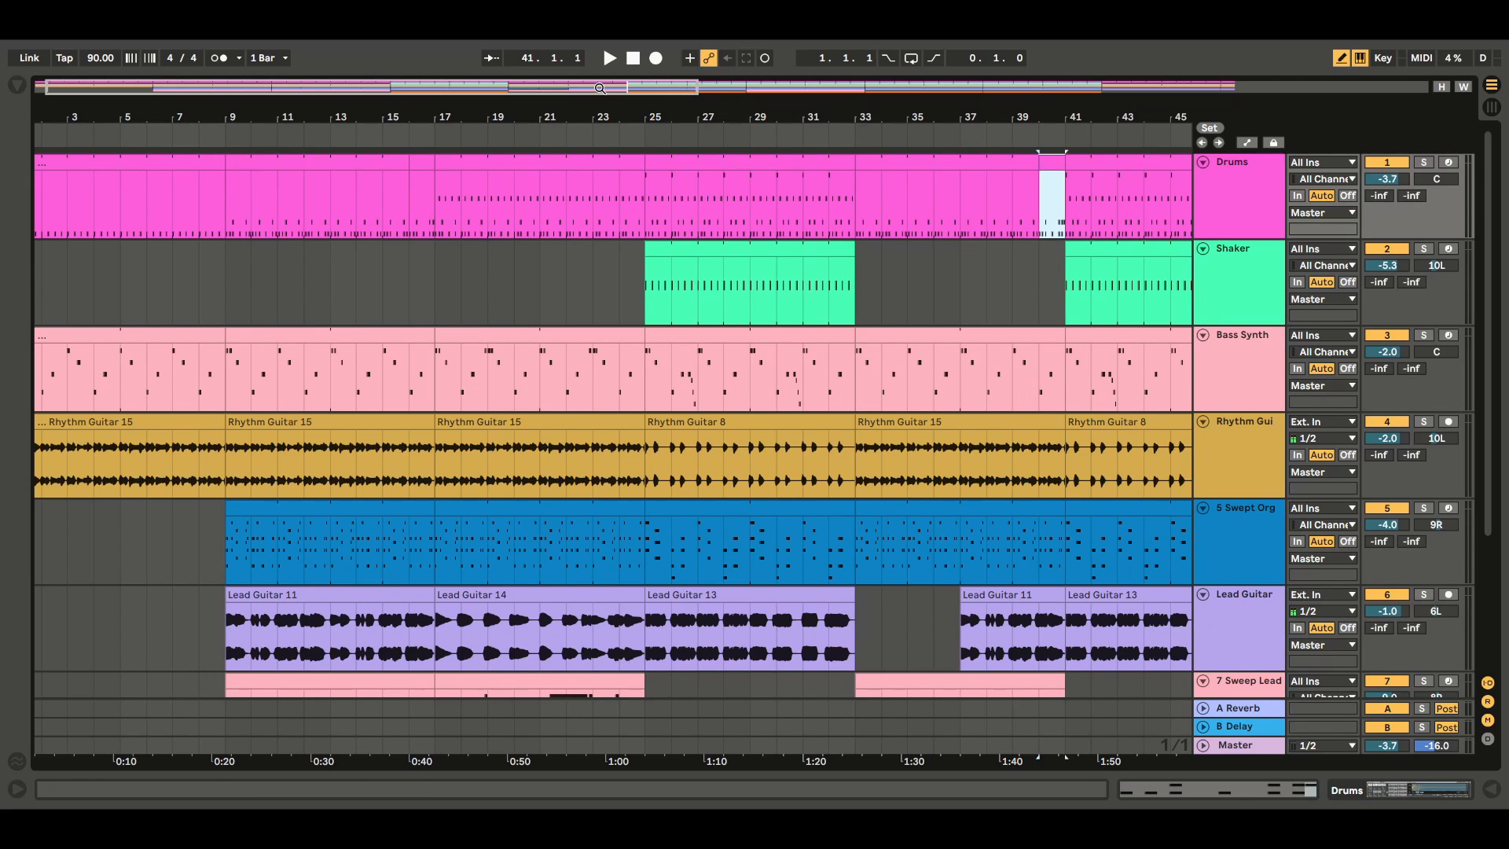
left_click_drag(601, 89, 671, 89)
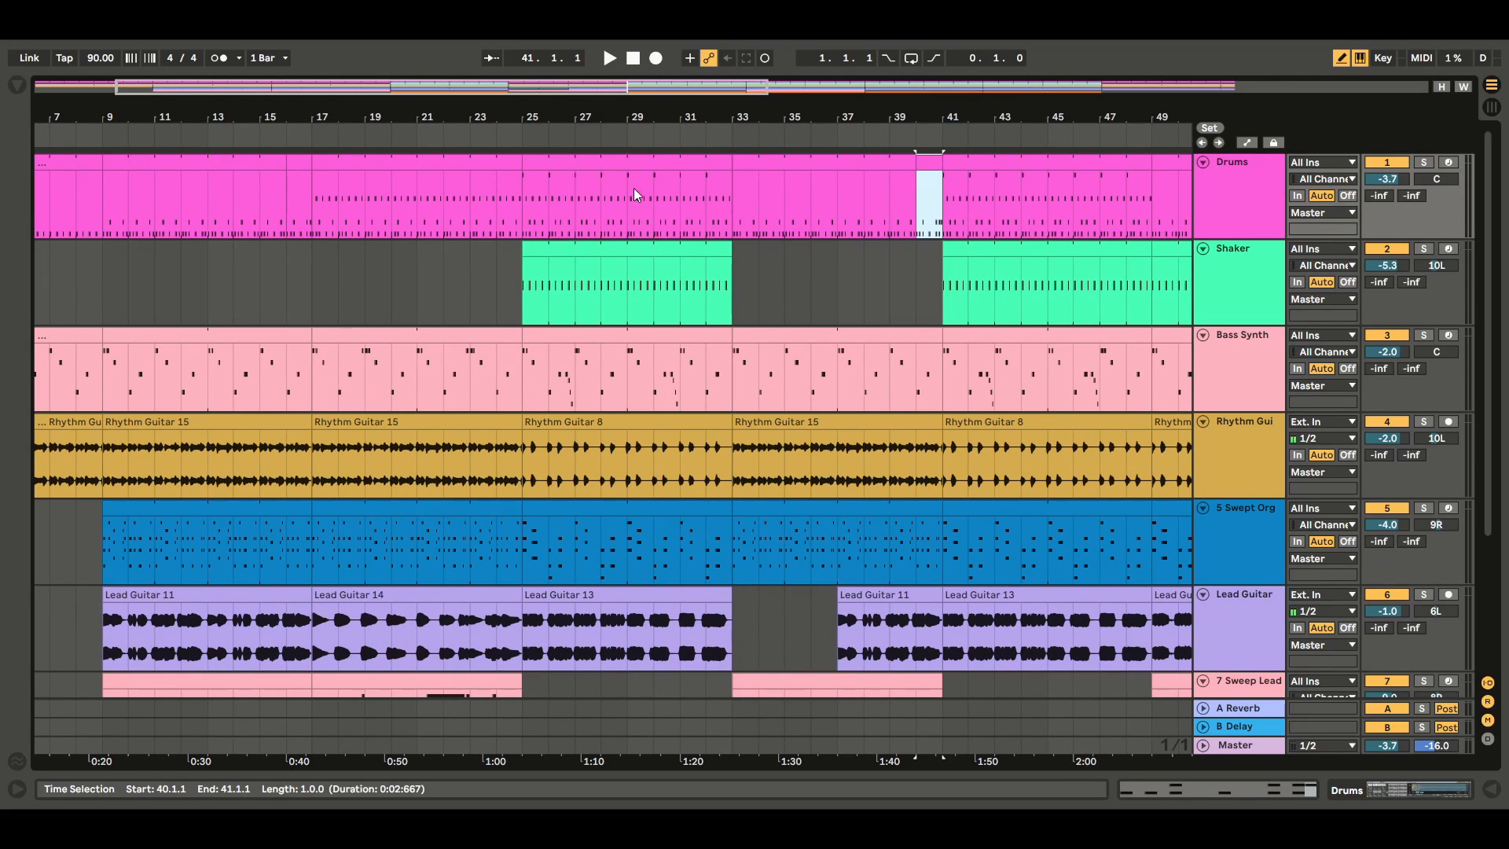
Split the Drums clip at bar 24 and add Snare 3k Hiss and Kick 3k Deep notes at 1.4.3 and 1.4.4 in the separated last bar.
left_click(619, 163)
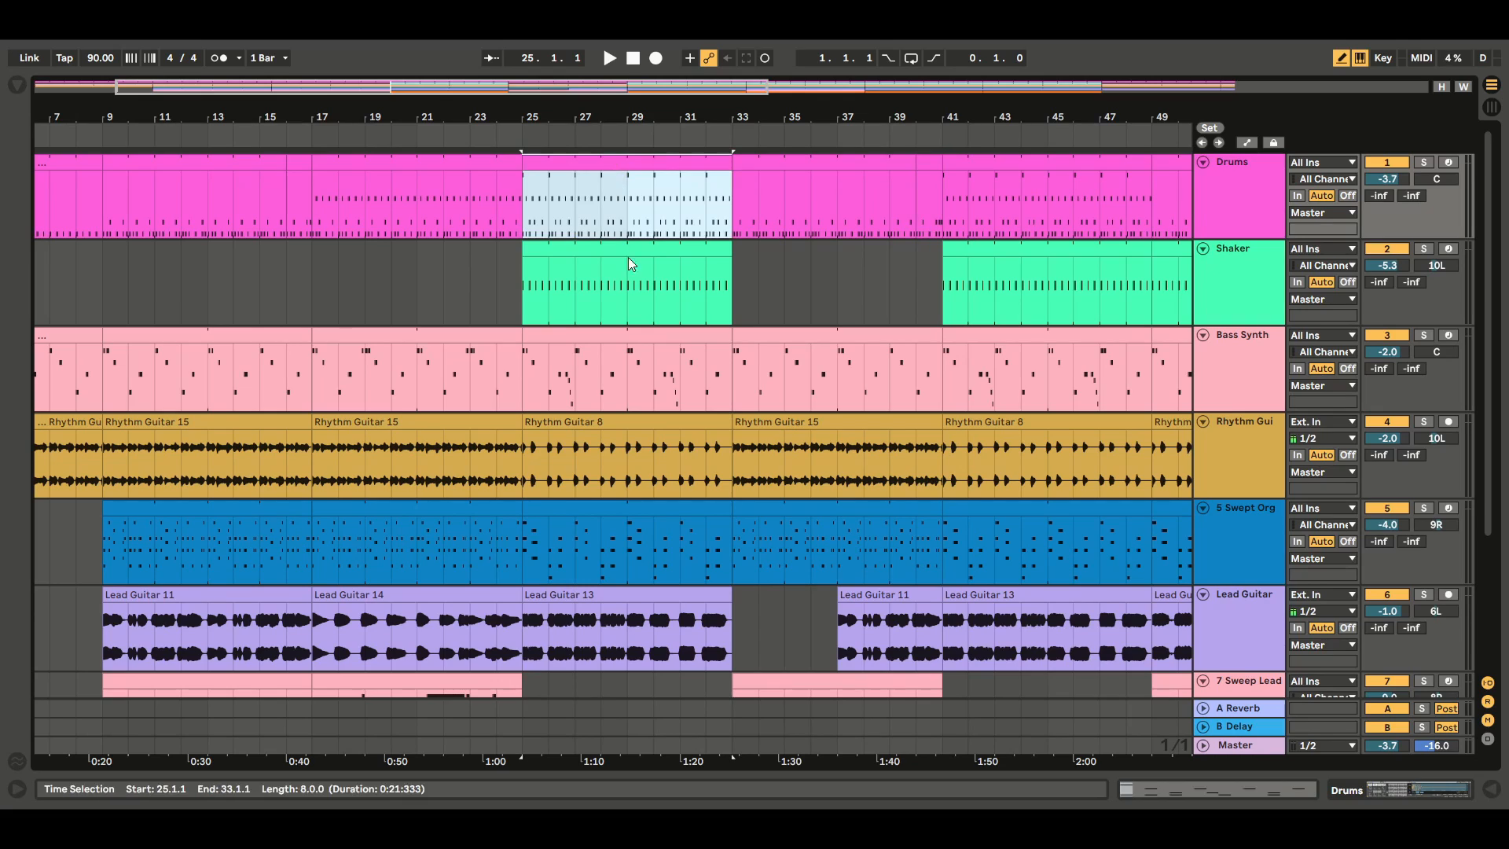
left_click(497, 196)
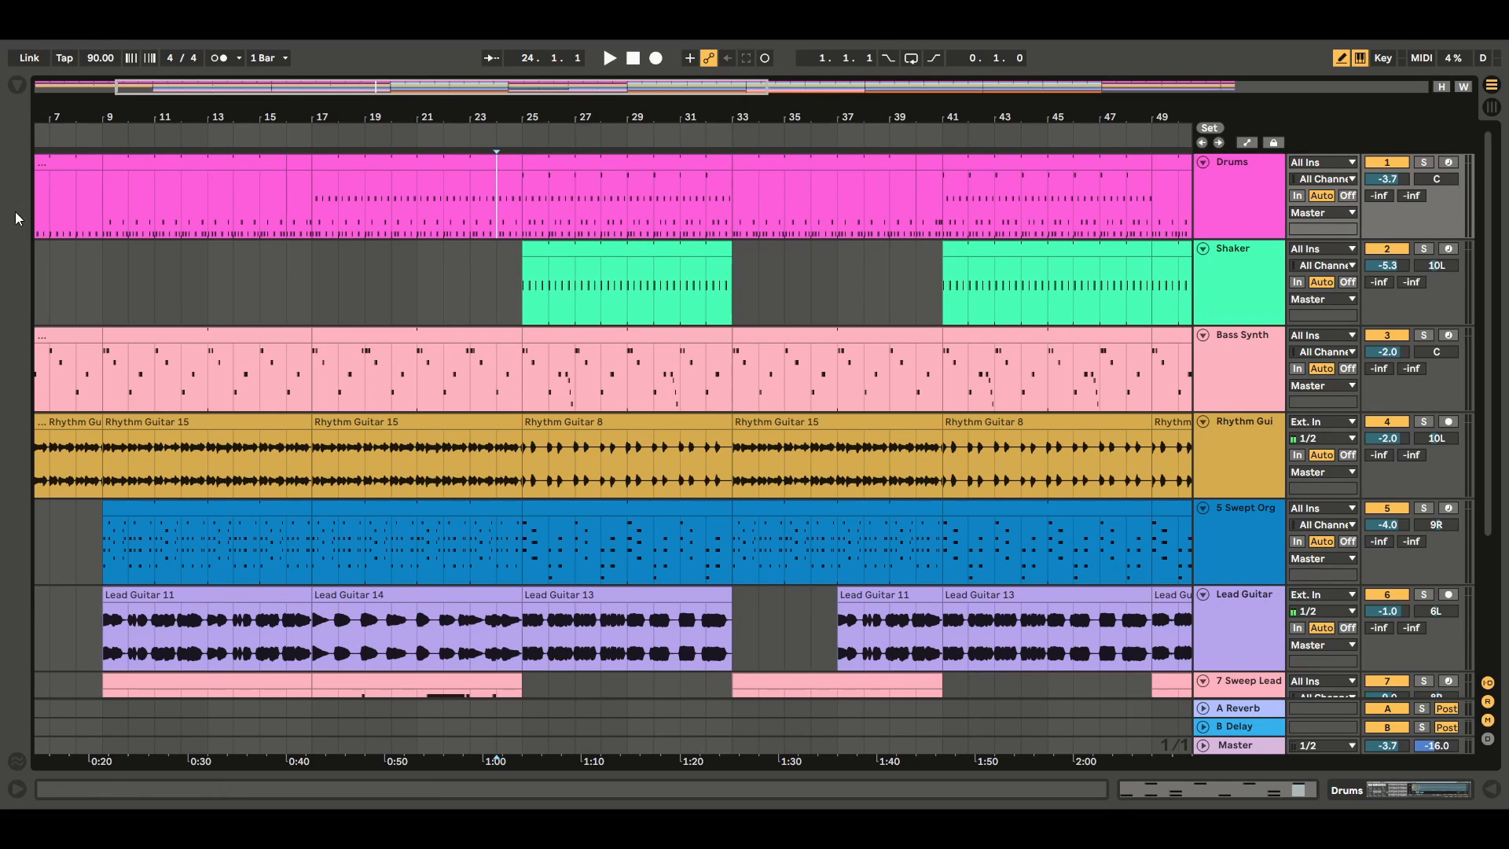
double_click(507, 165)
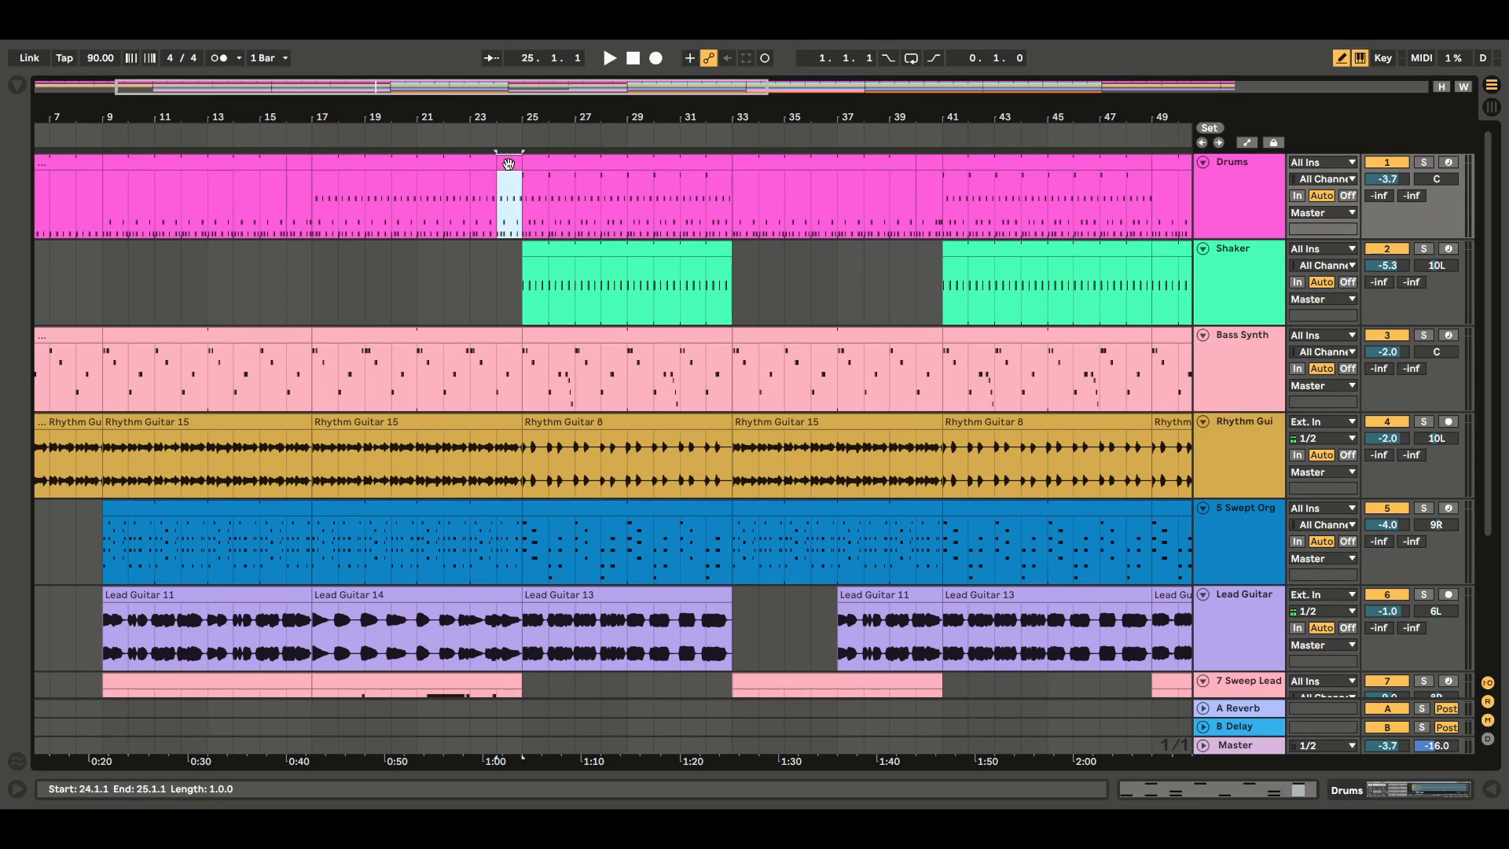
left_click_drag(1394, 665, 1468, 665)
left_click(1412, 716)
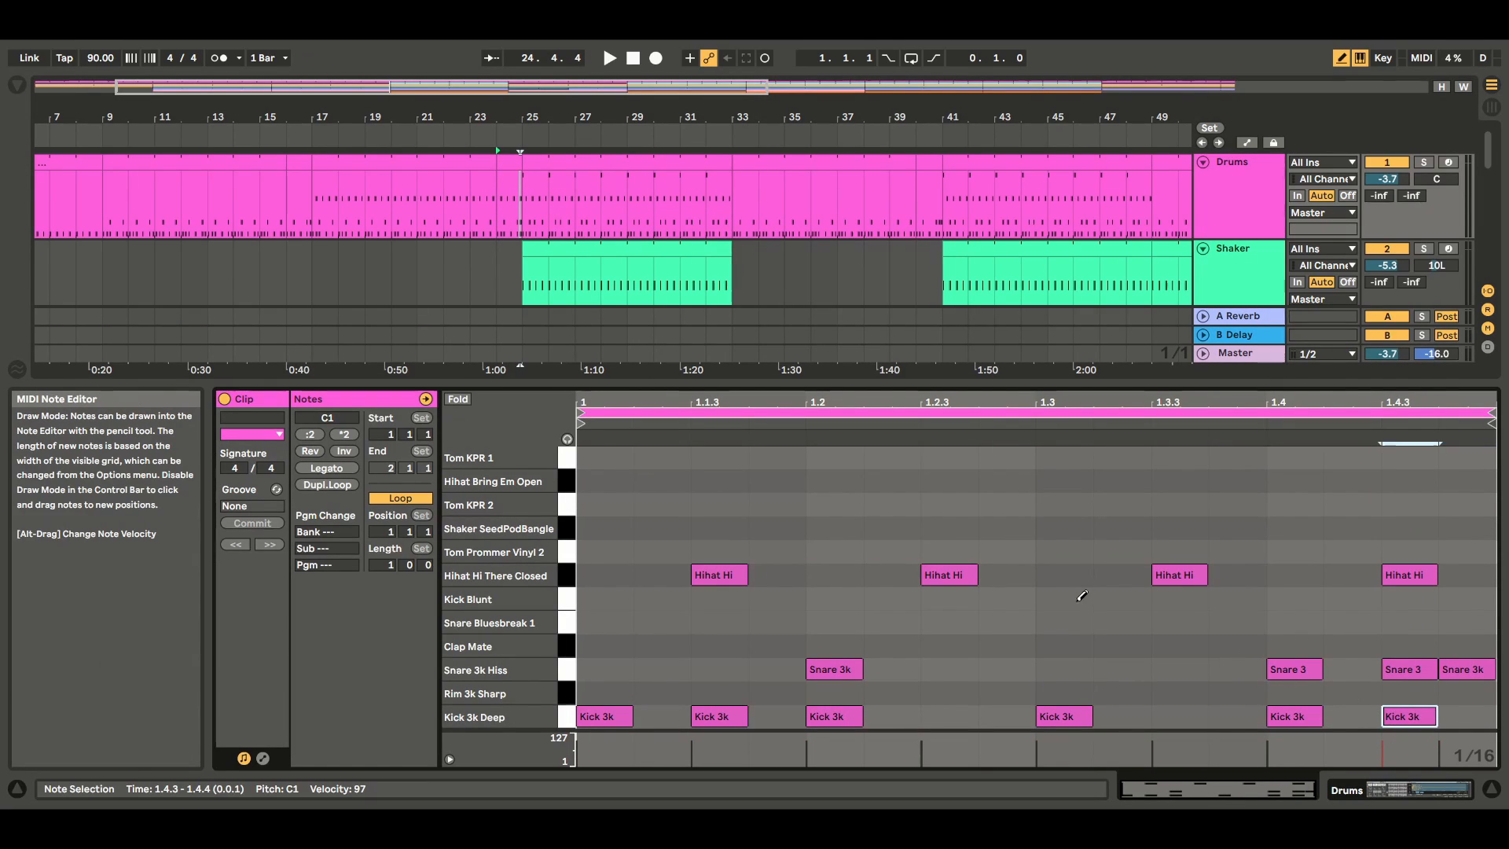
left_click(1472, 716)
Audition the drum fill from bar 24 into the next section, stopping playback and closing the clip editor.
left_click(508, 161)
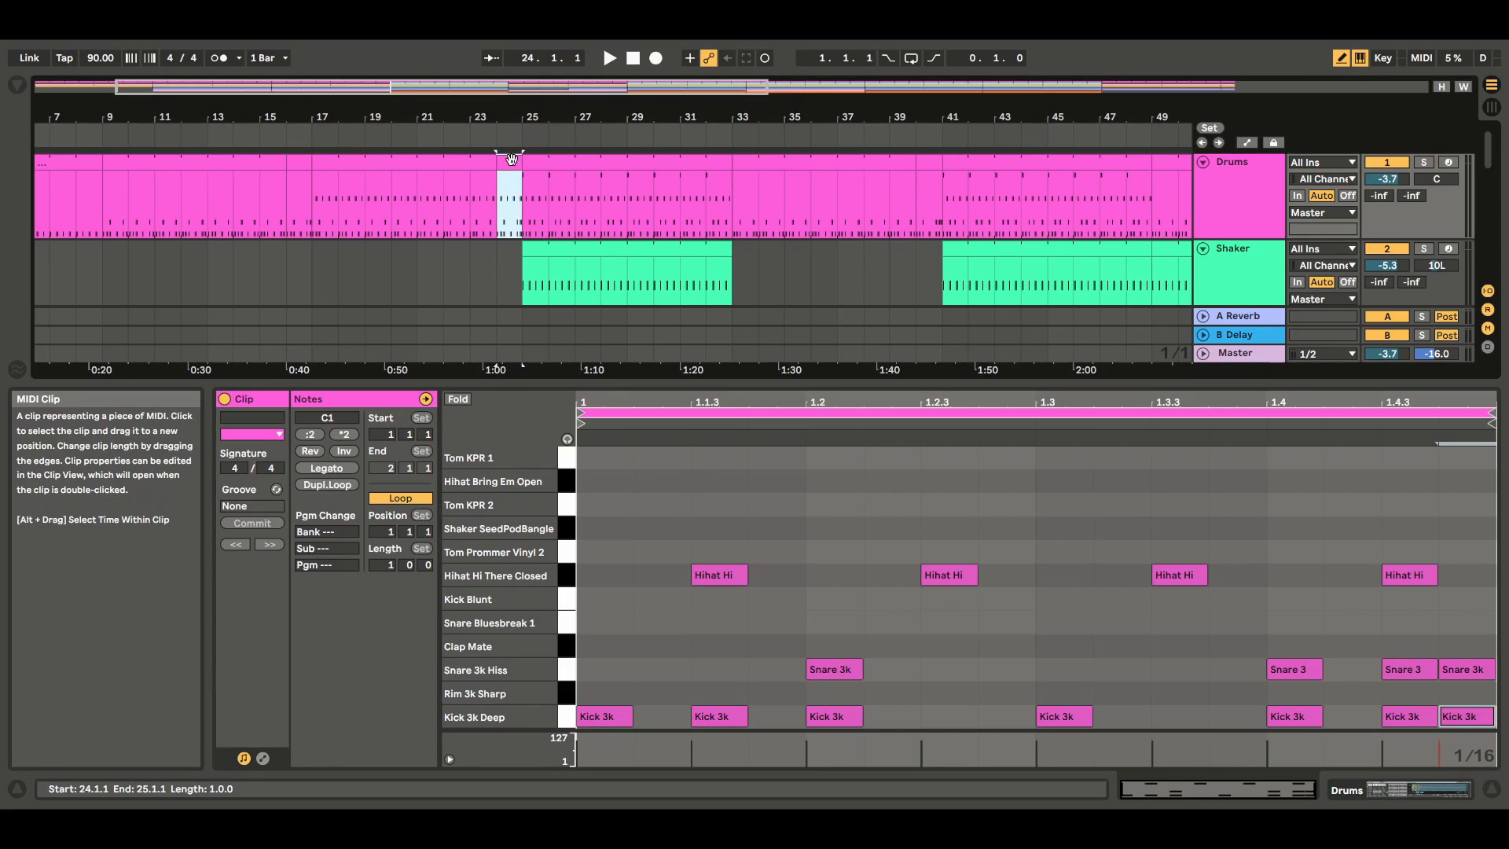
left_click(610, 58)
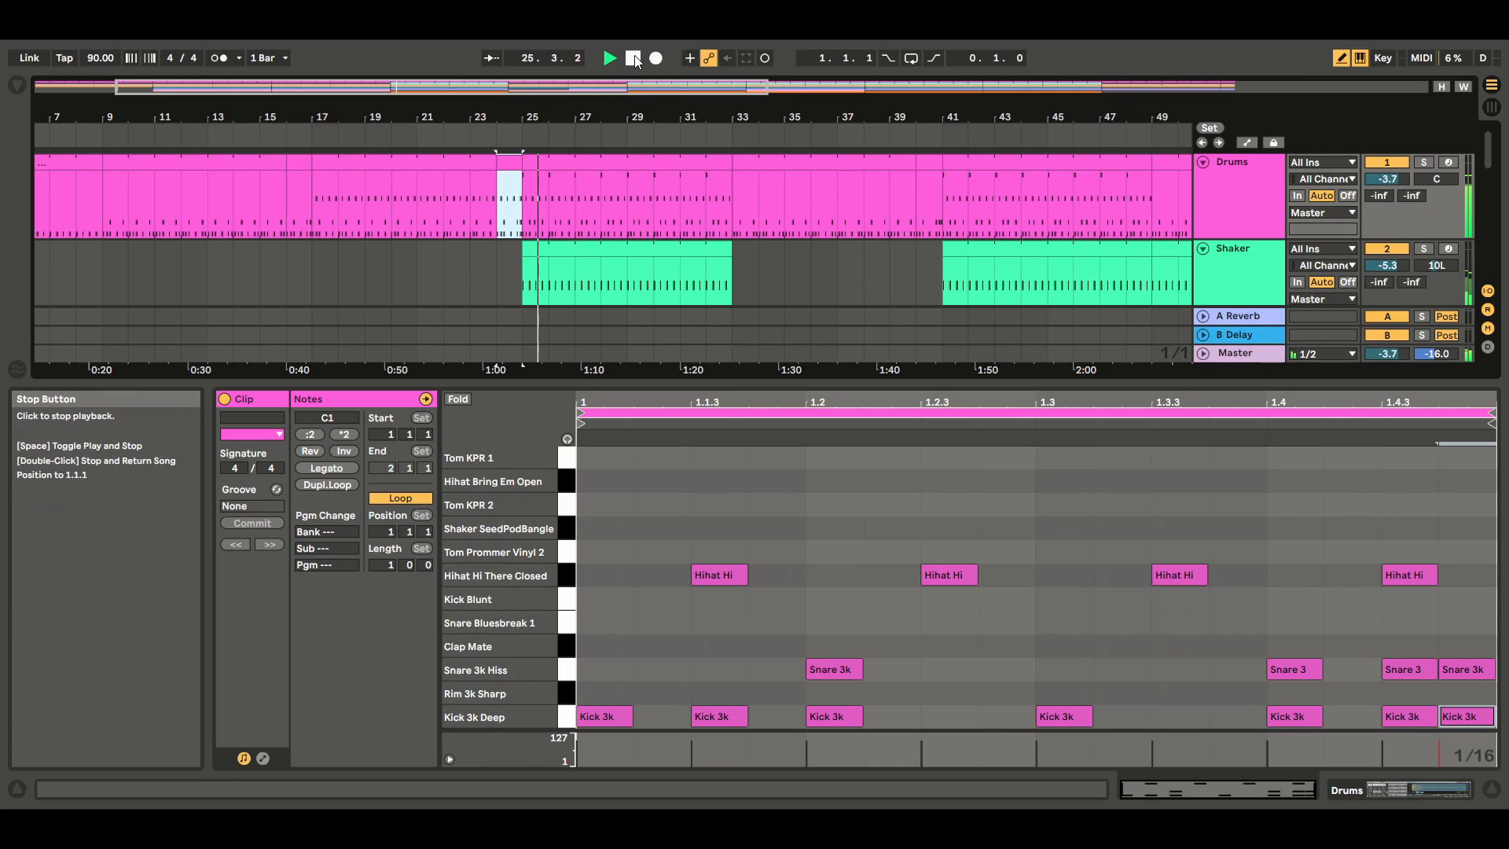
key("space")
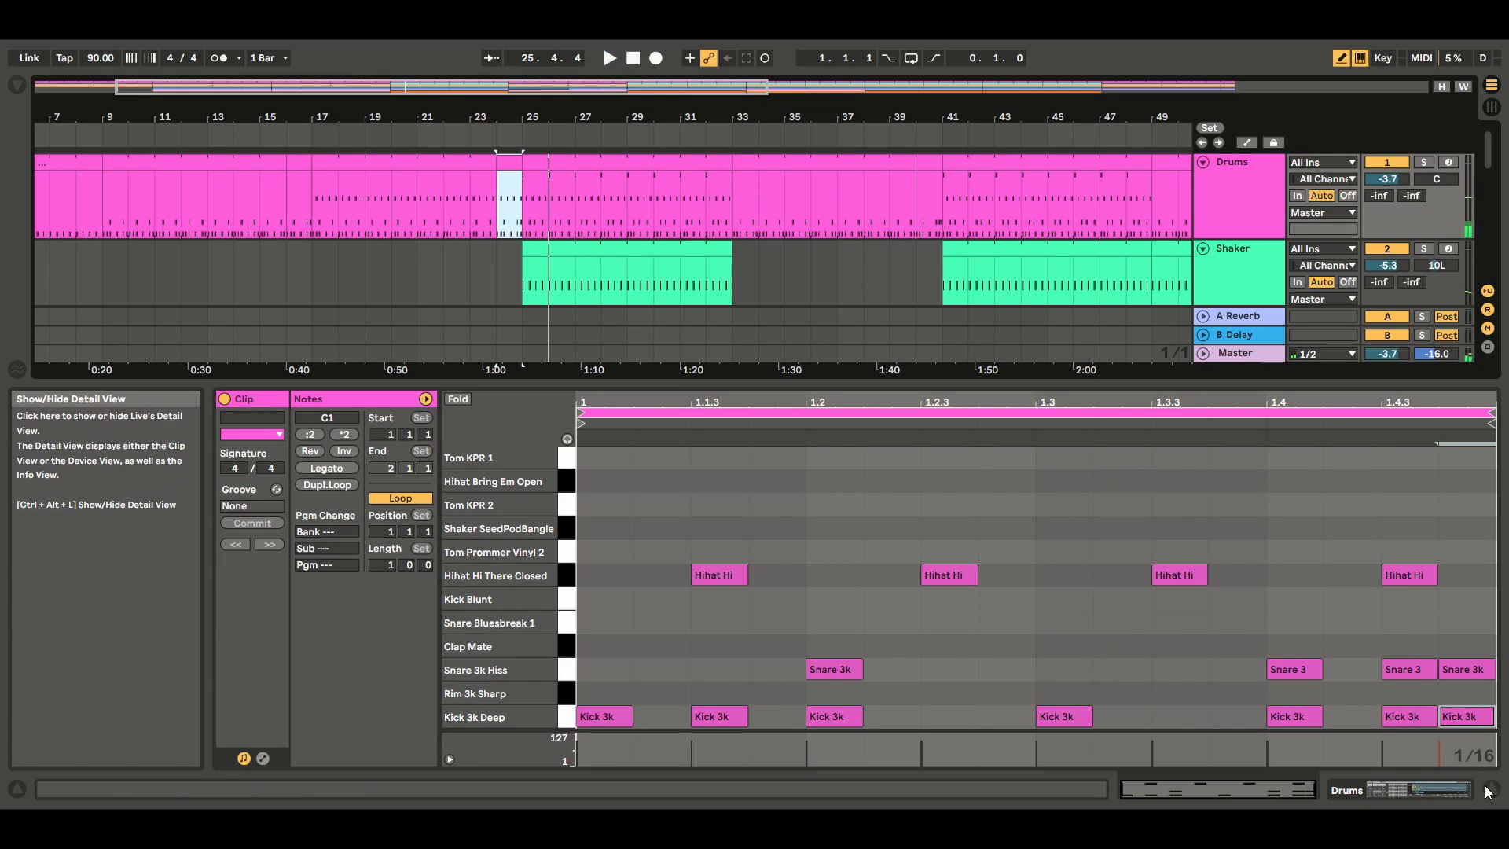
left_click(1499, 794)
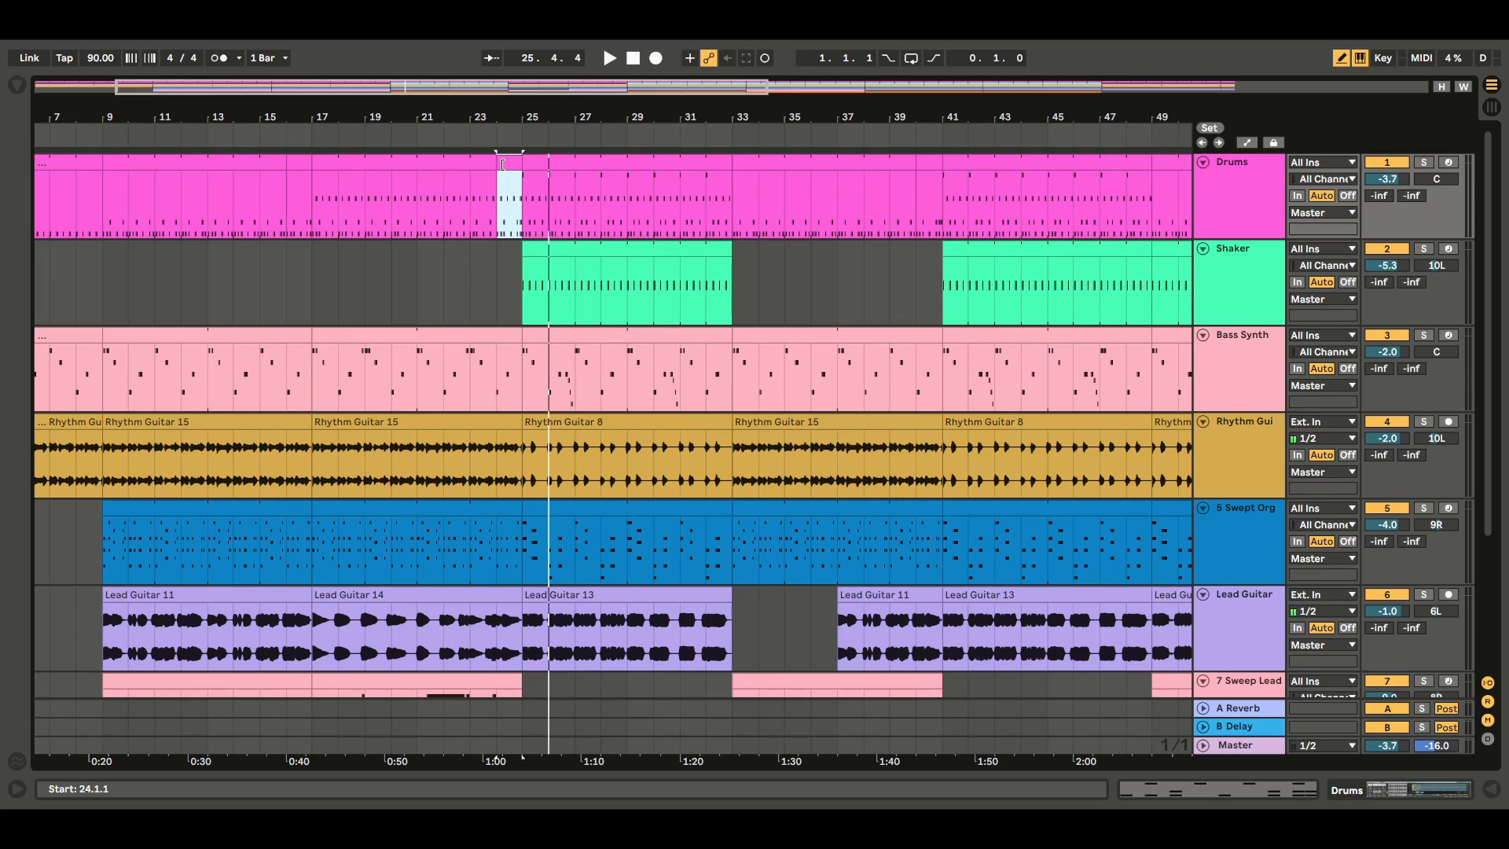
Paste a copy of the bar 24 Drums fill at bar 32, at the end of the eight-bar section.
left_click(707, 204)
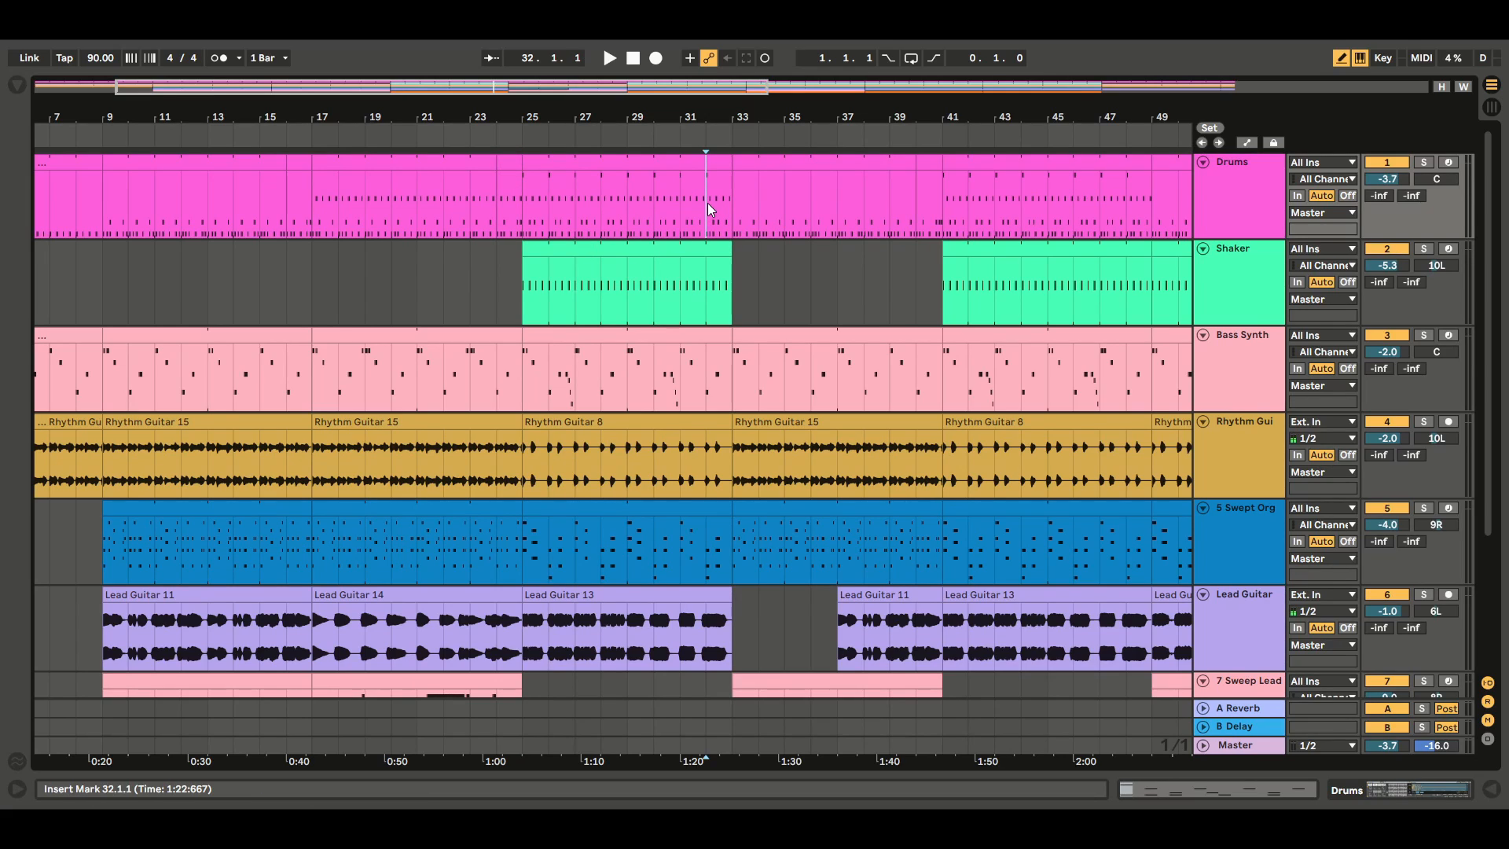
left_click(682, 164)
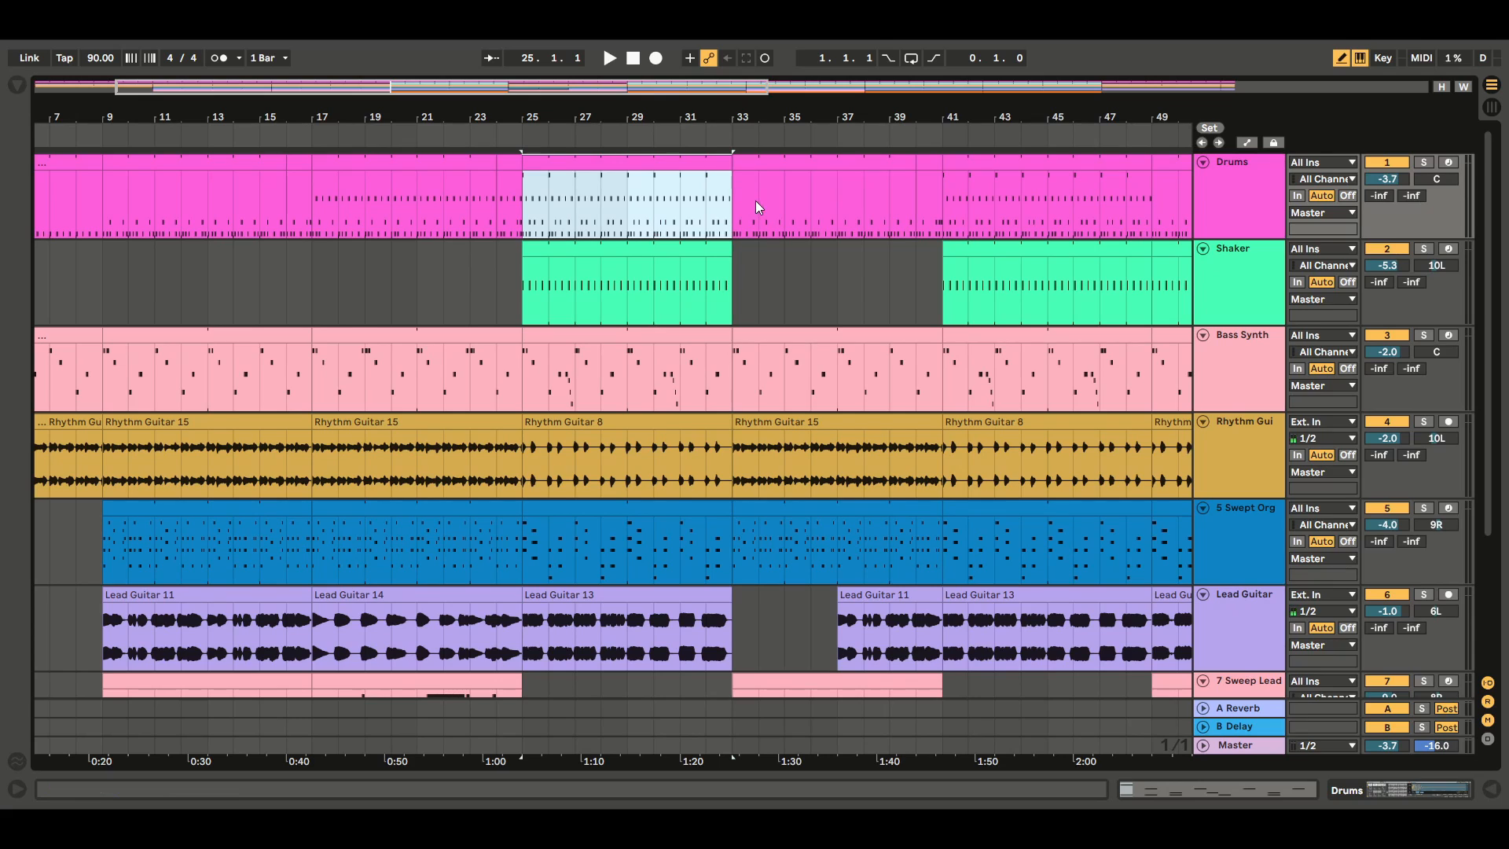
left_click_drag(705, 192, 733, 212)
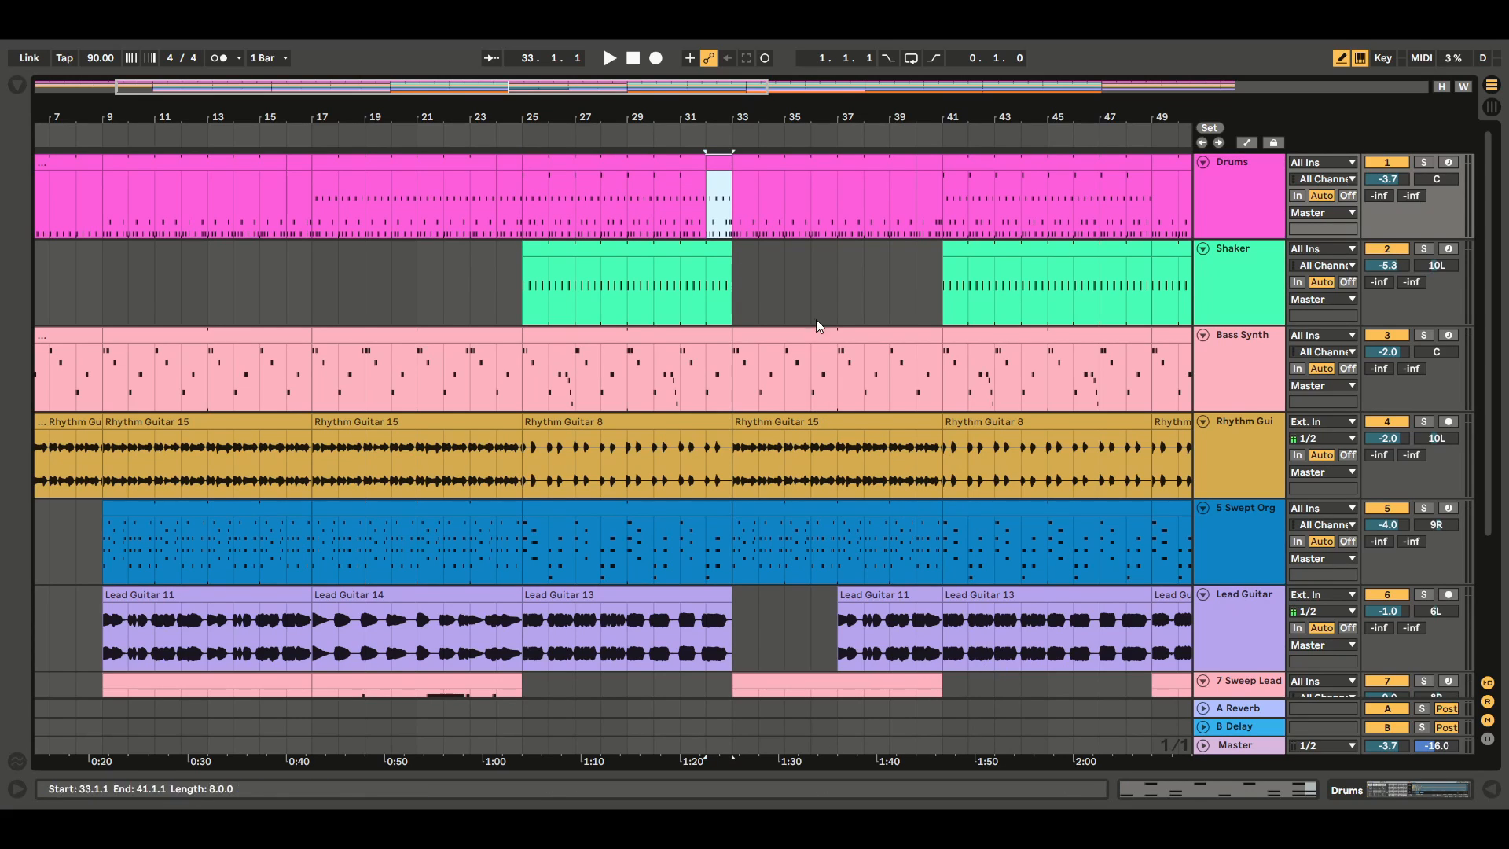
Paste a copy of the one-bar Drums fill at bar 48.
left_click_drag(719, 86, 896, 85)
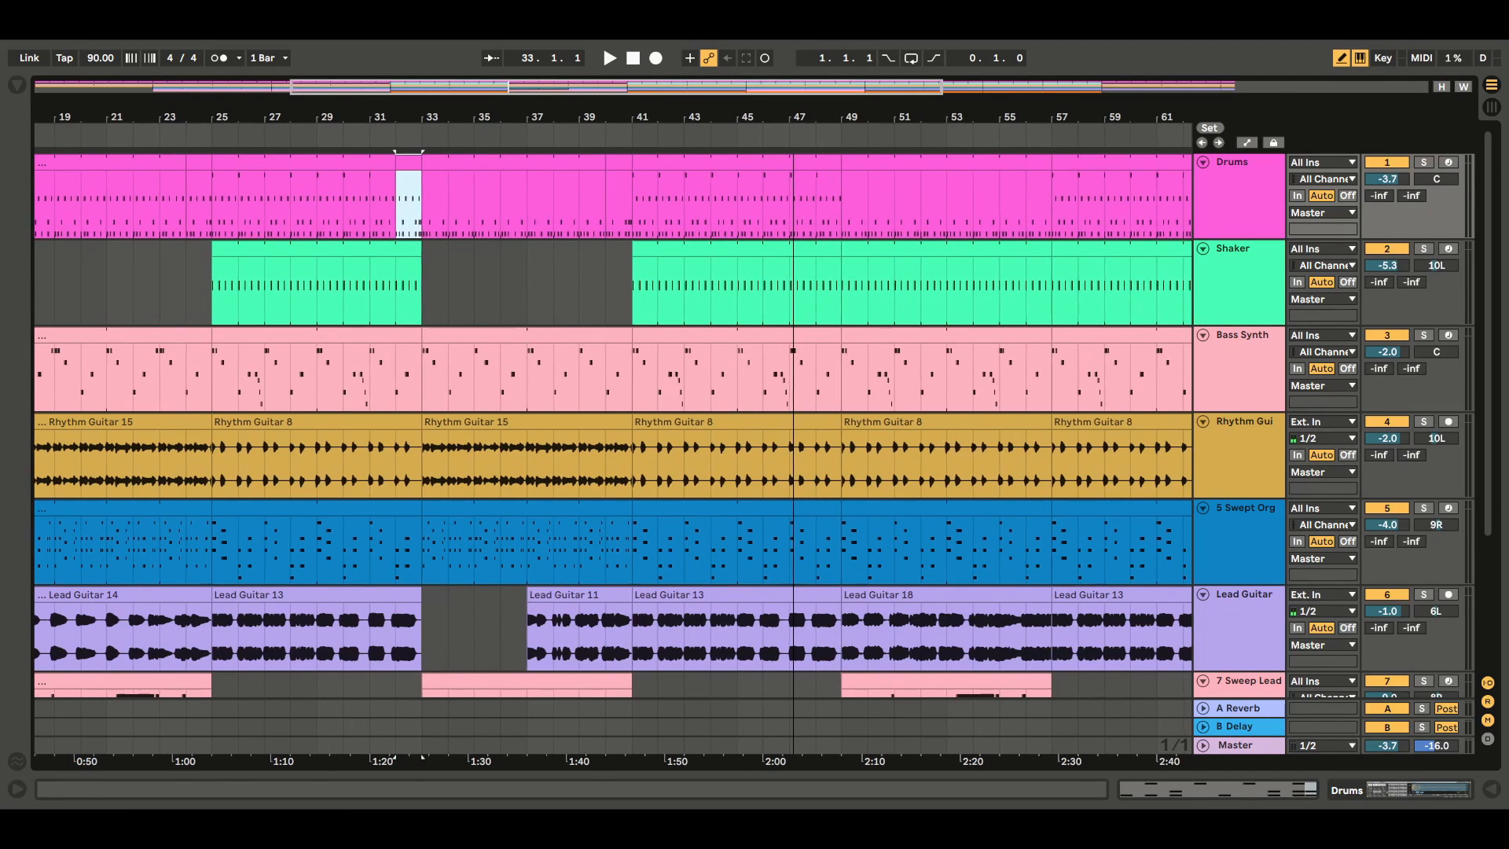
left_click(815, 289)
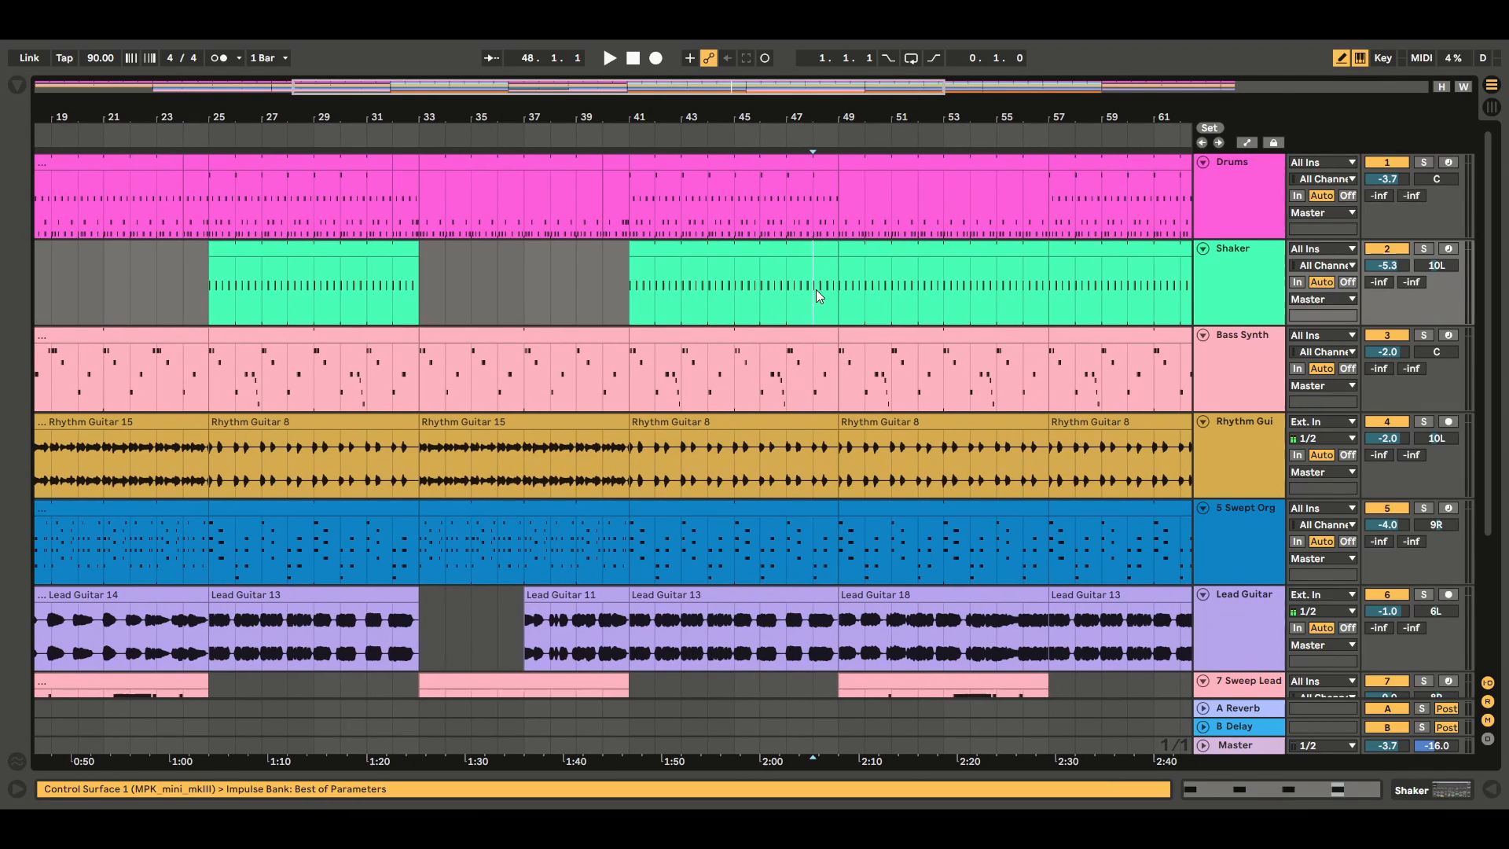
left_click(813, 195)
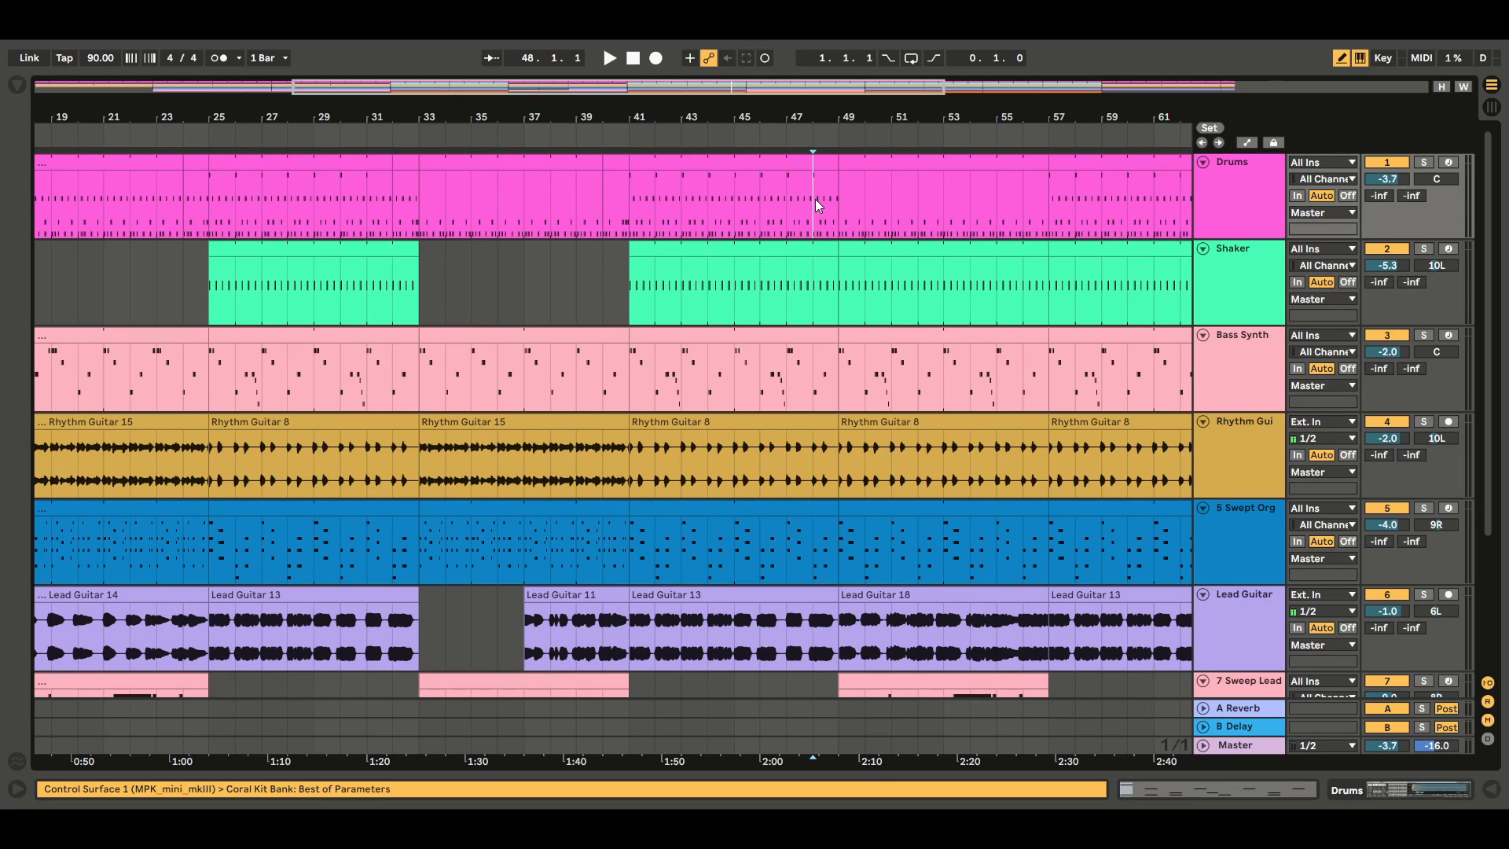
left_click(845, 205, "shift")
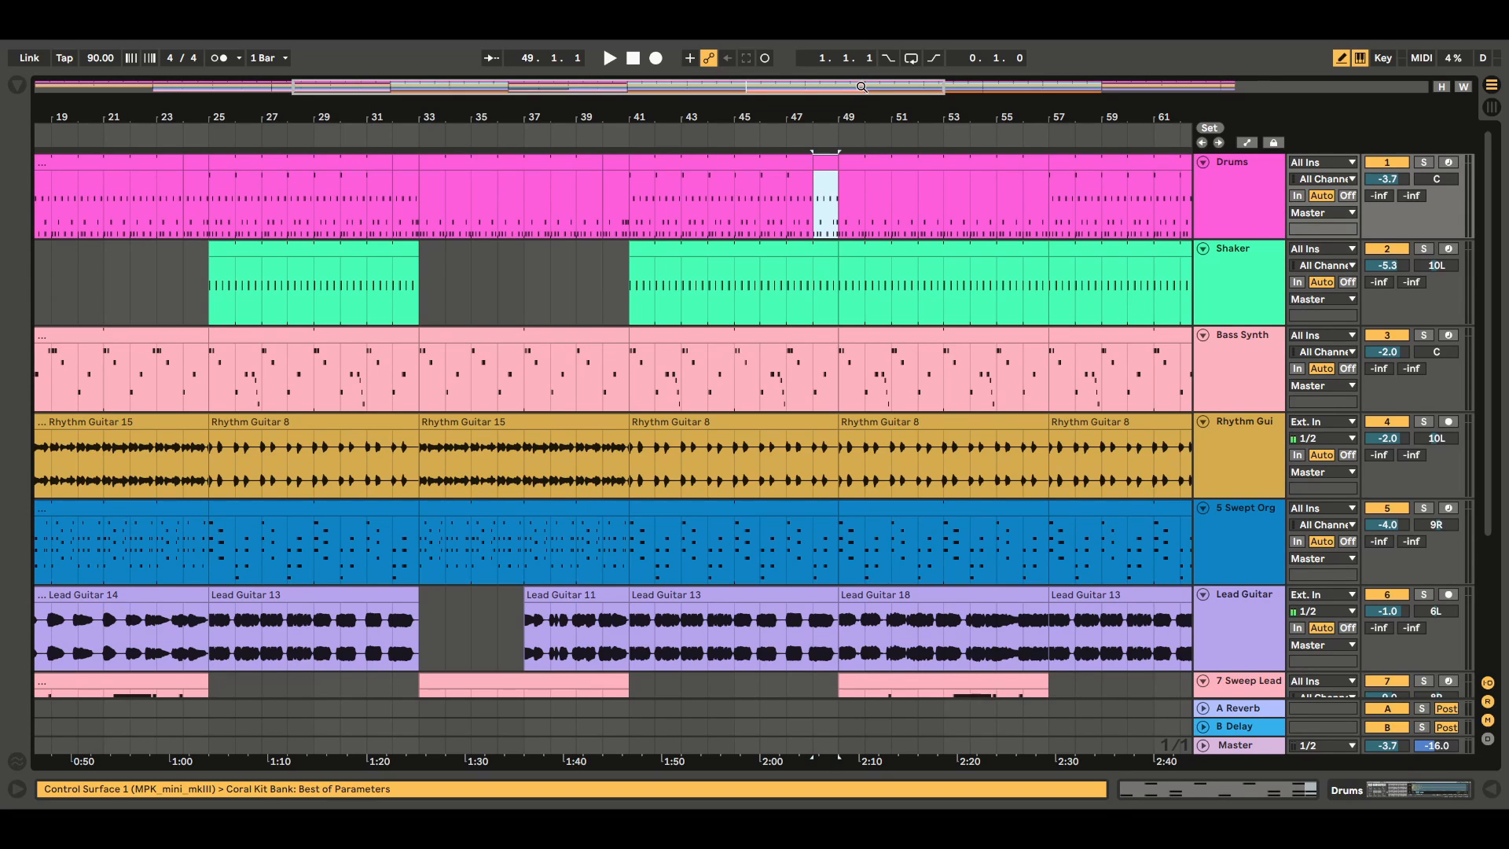
Paste copies of the one-bar Drums fill at bars 64 and 72.
left_click_drag(862, 85, 1115, 86)
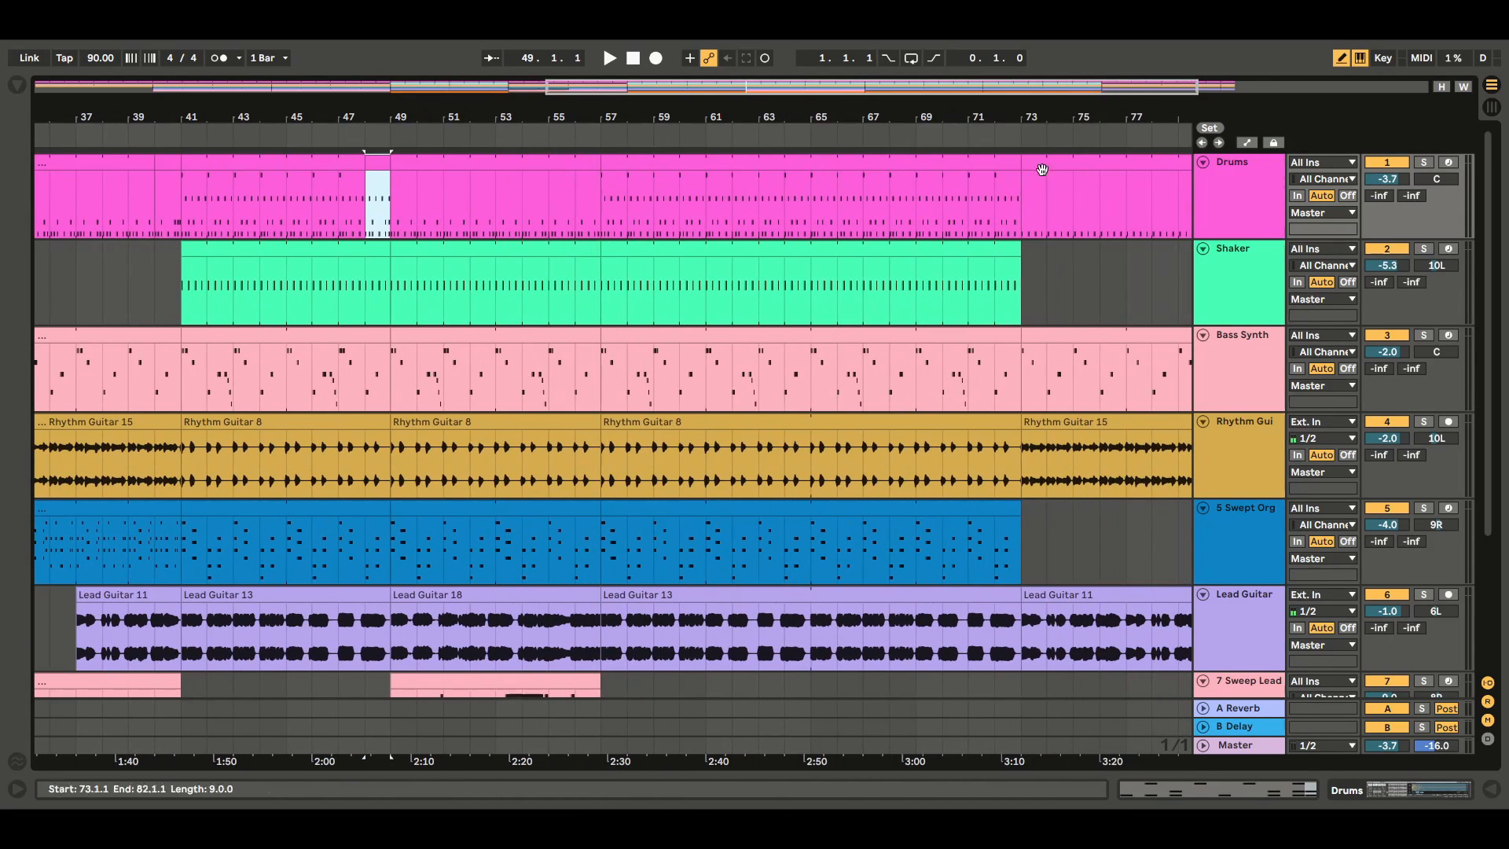
left_click(784, 206)
left_click(797, 209, "shift")
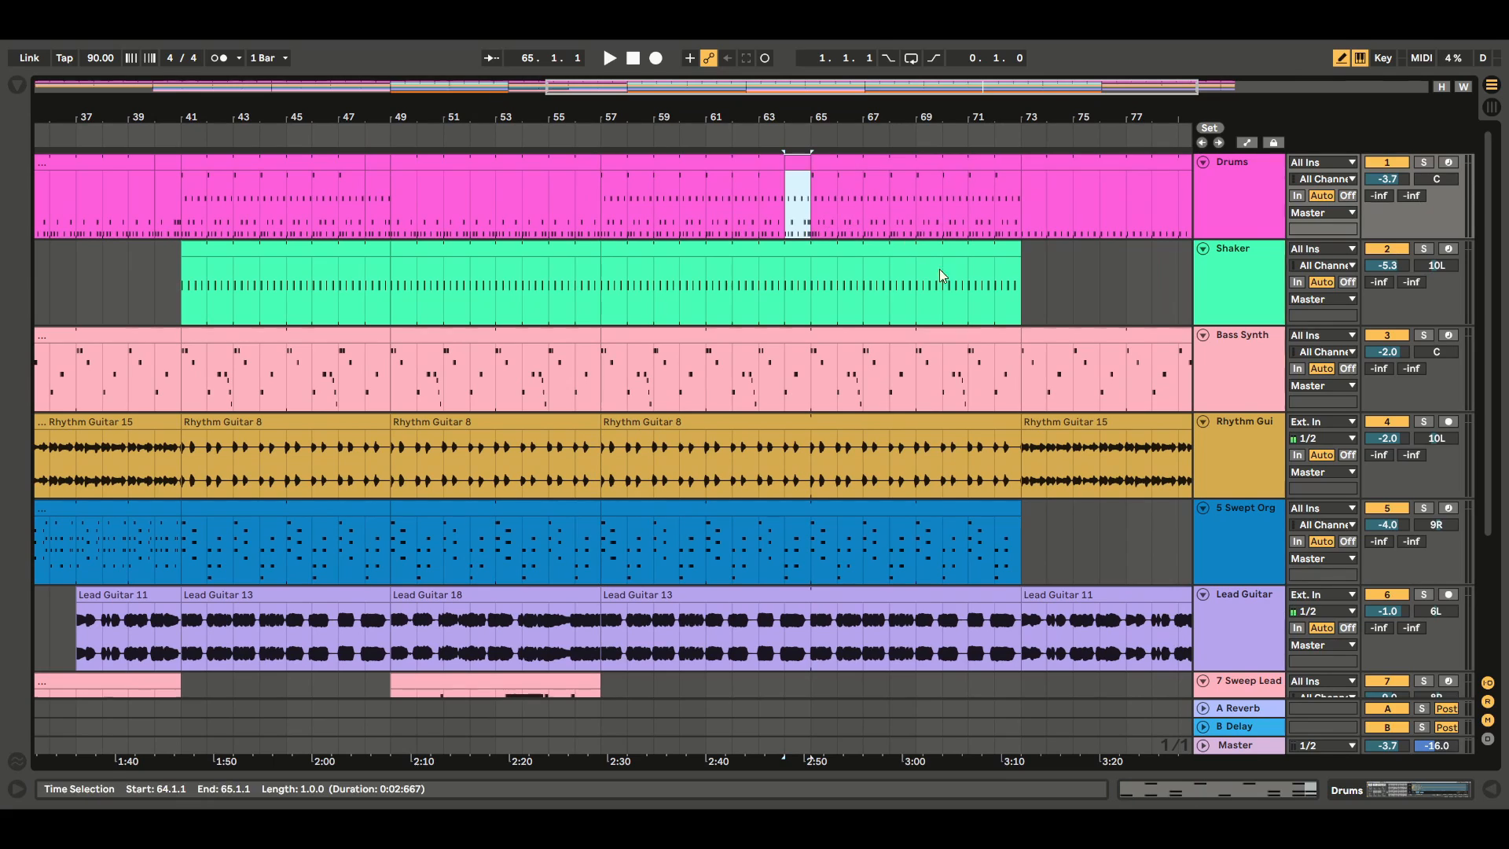
left_click(993, 209)
left_click(1009, 213, "shift")
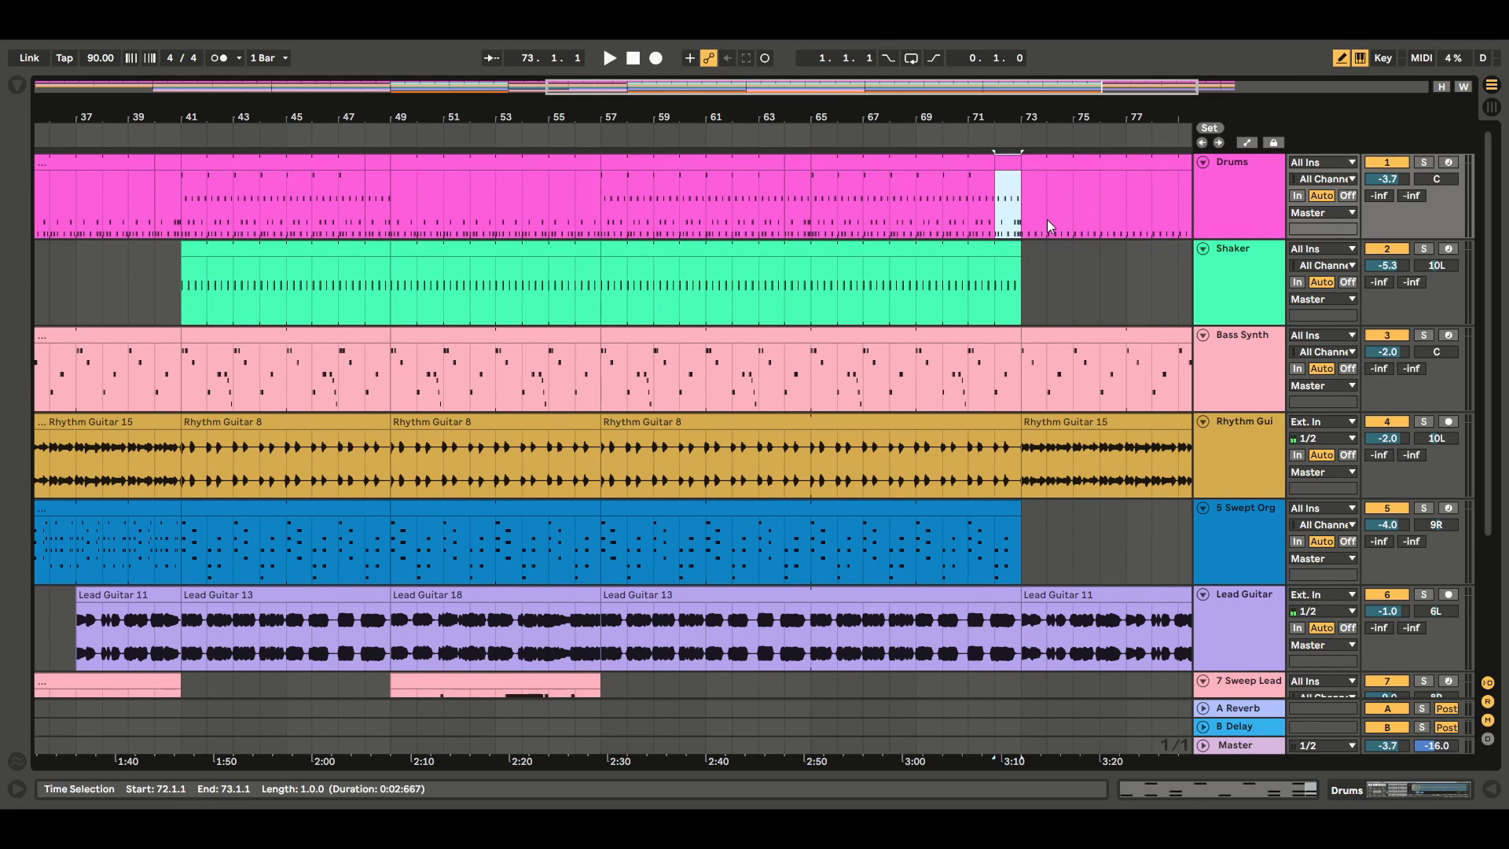
Play the arrangement from bar 40 and review the lower tracks and the full song layout before stopping playback.
left_click(155, 195)
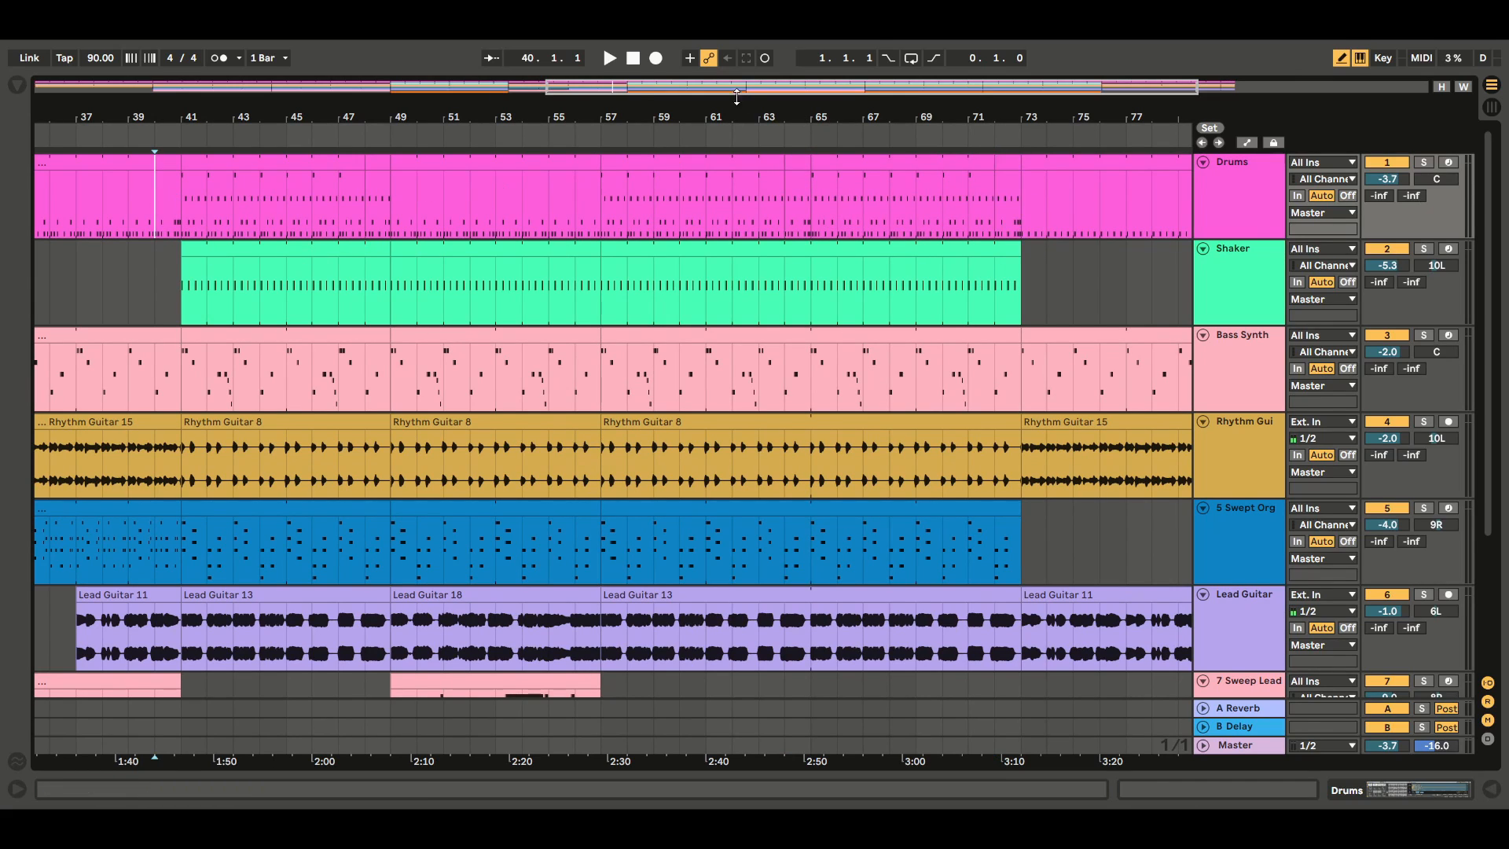
left_click(610, 61)
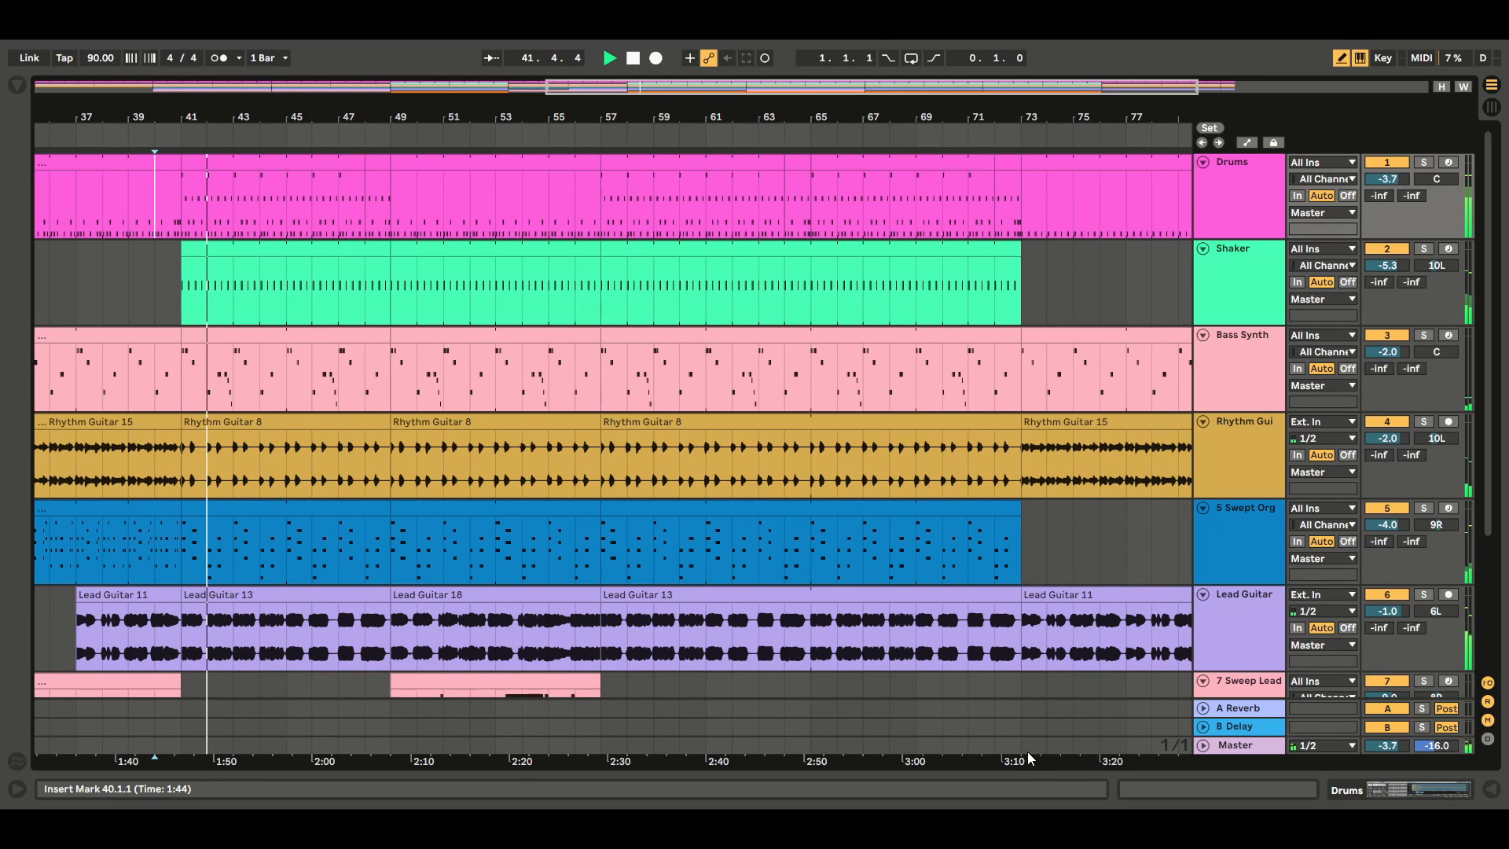
left_click_drag(1489, 340, 1507, 475)
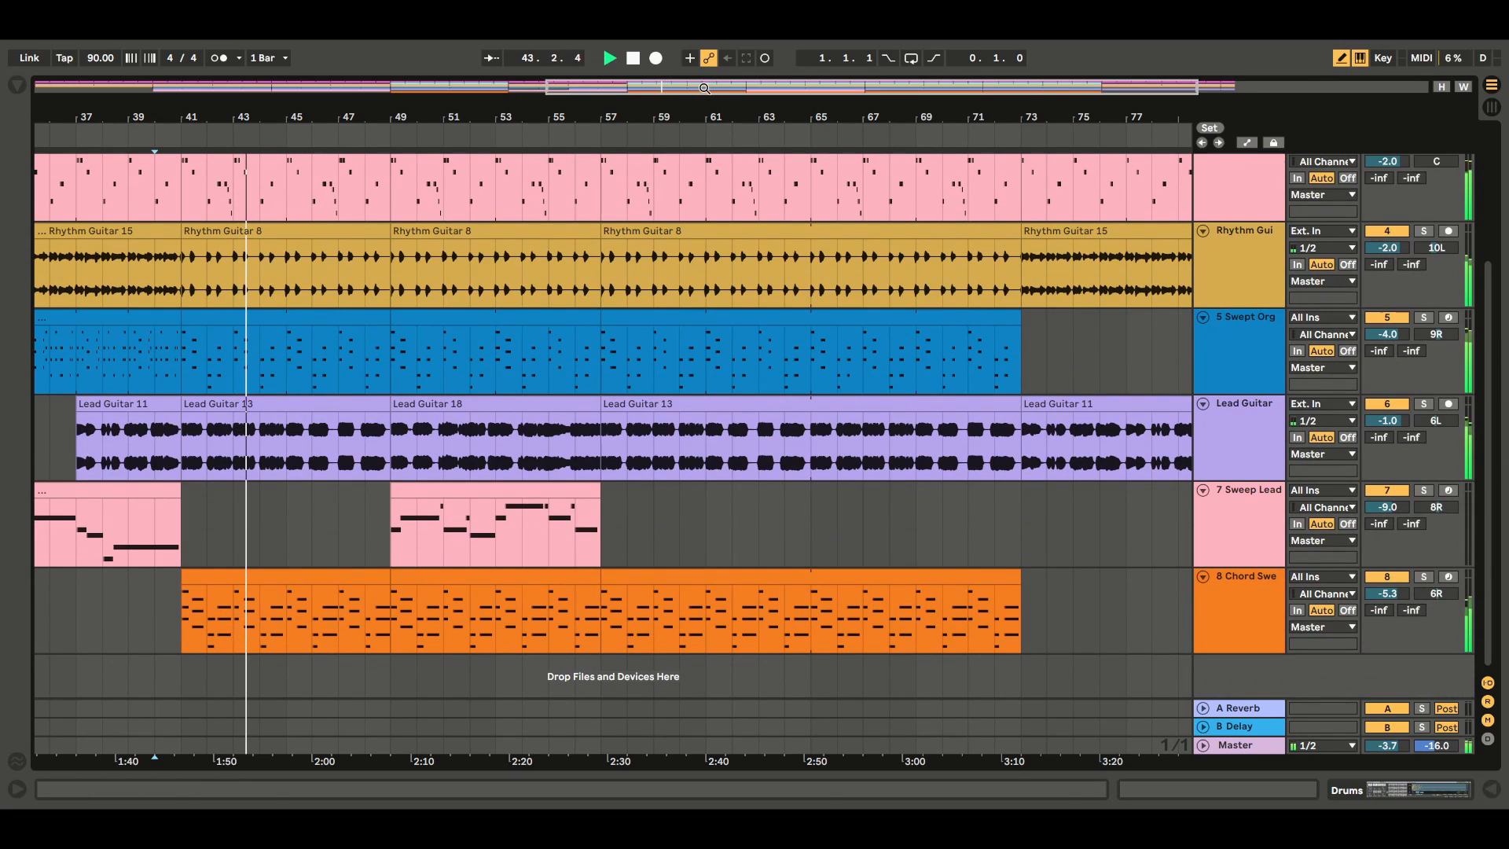
left_click_drag(704, 87, 704, 38)
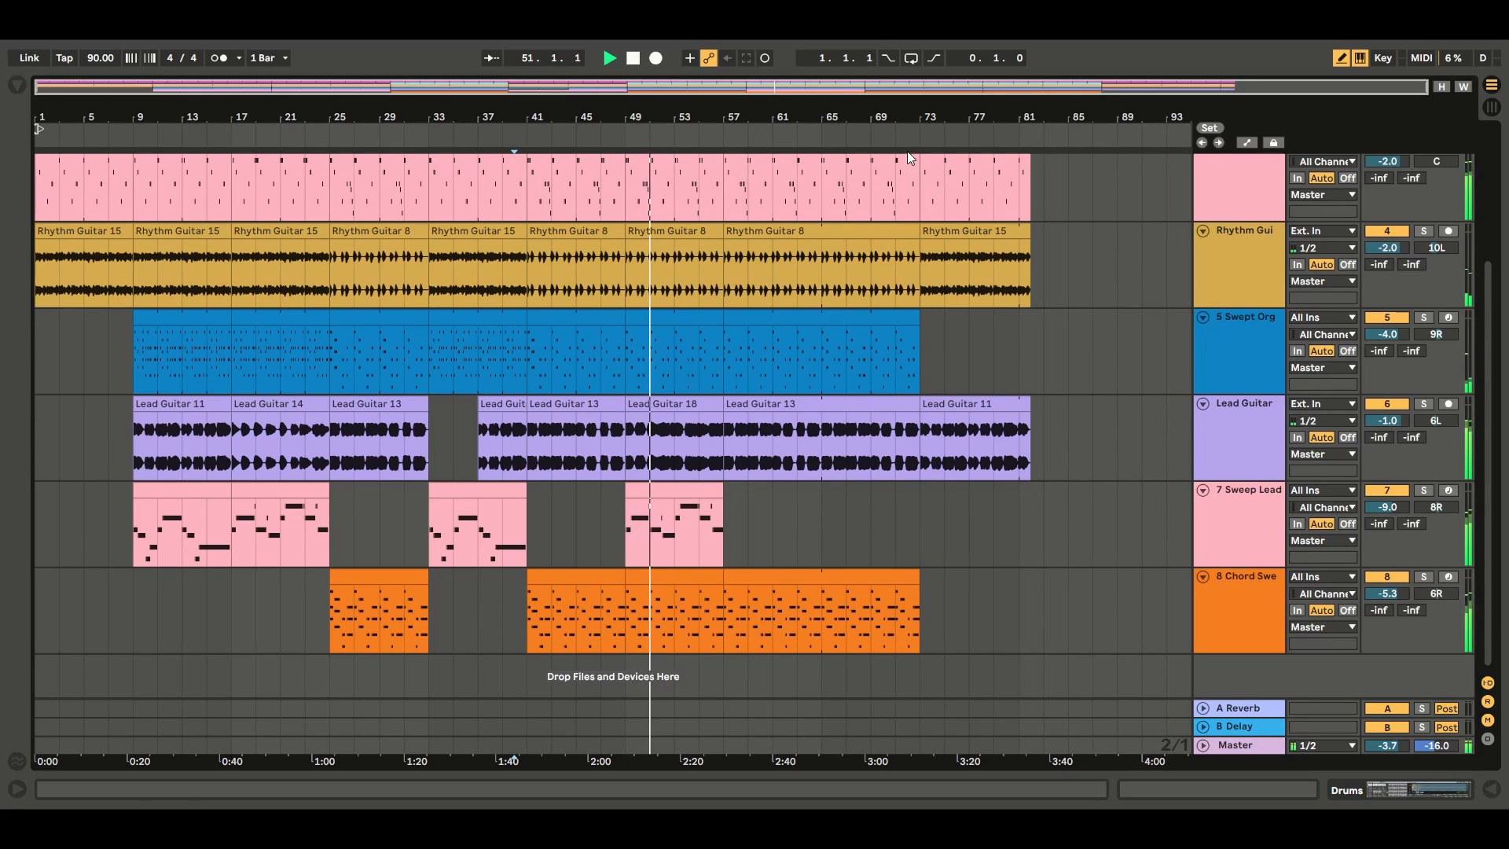
scroll(1481, 369, "up", 4)
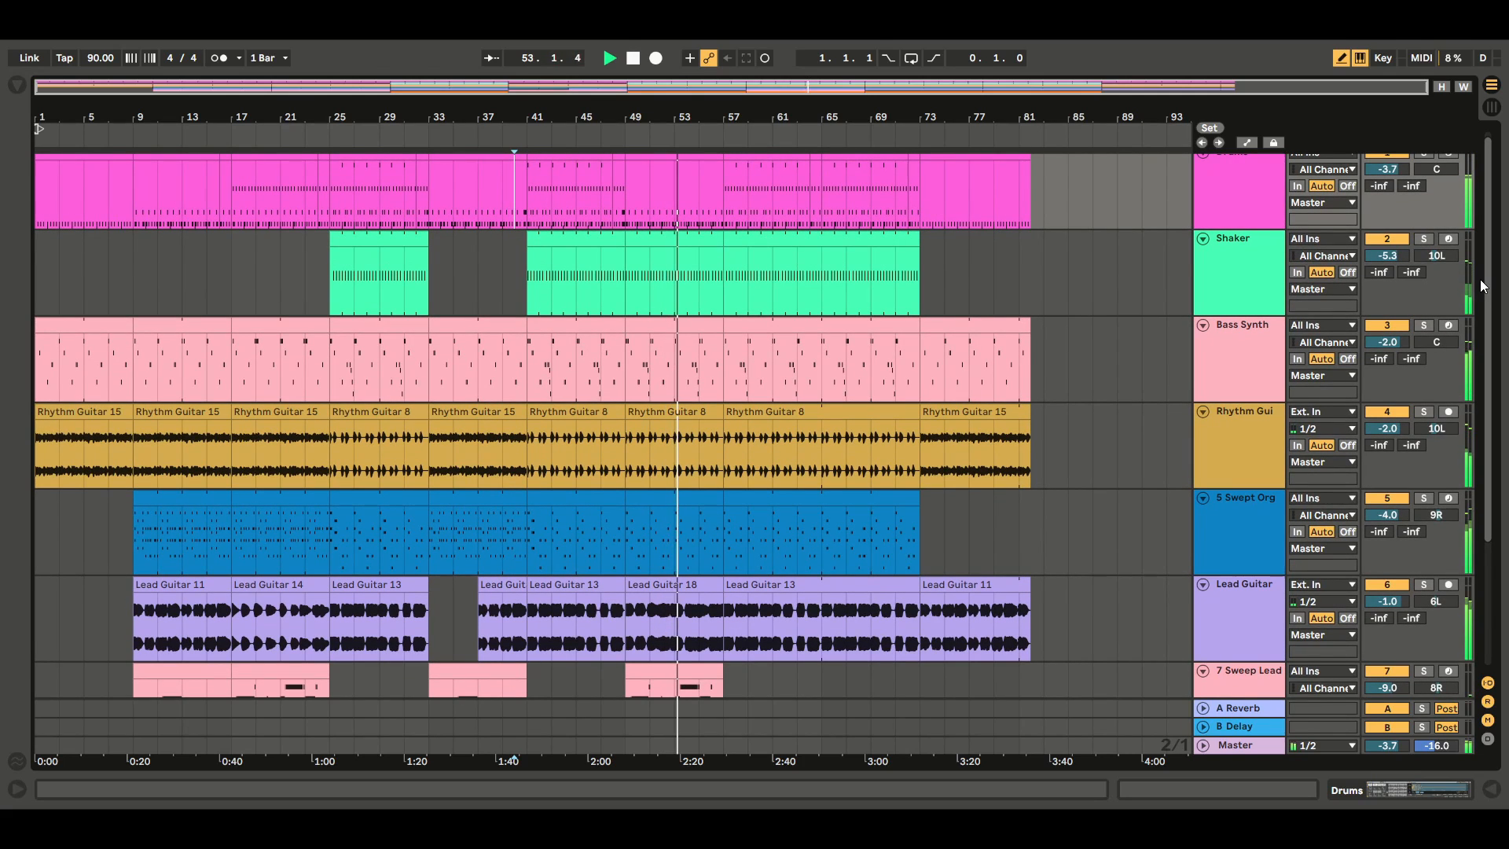
key("space")
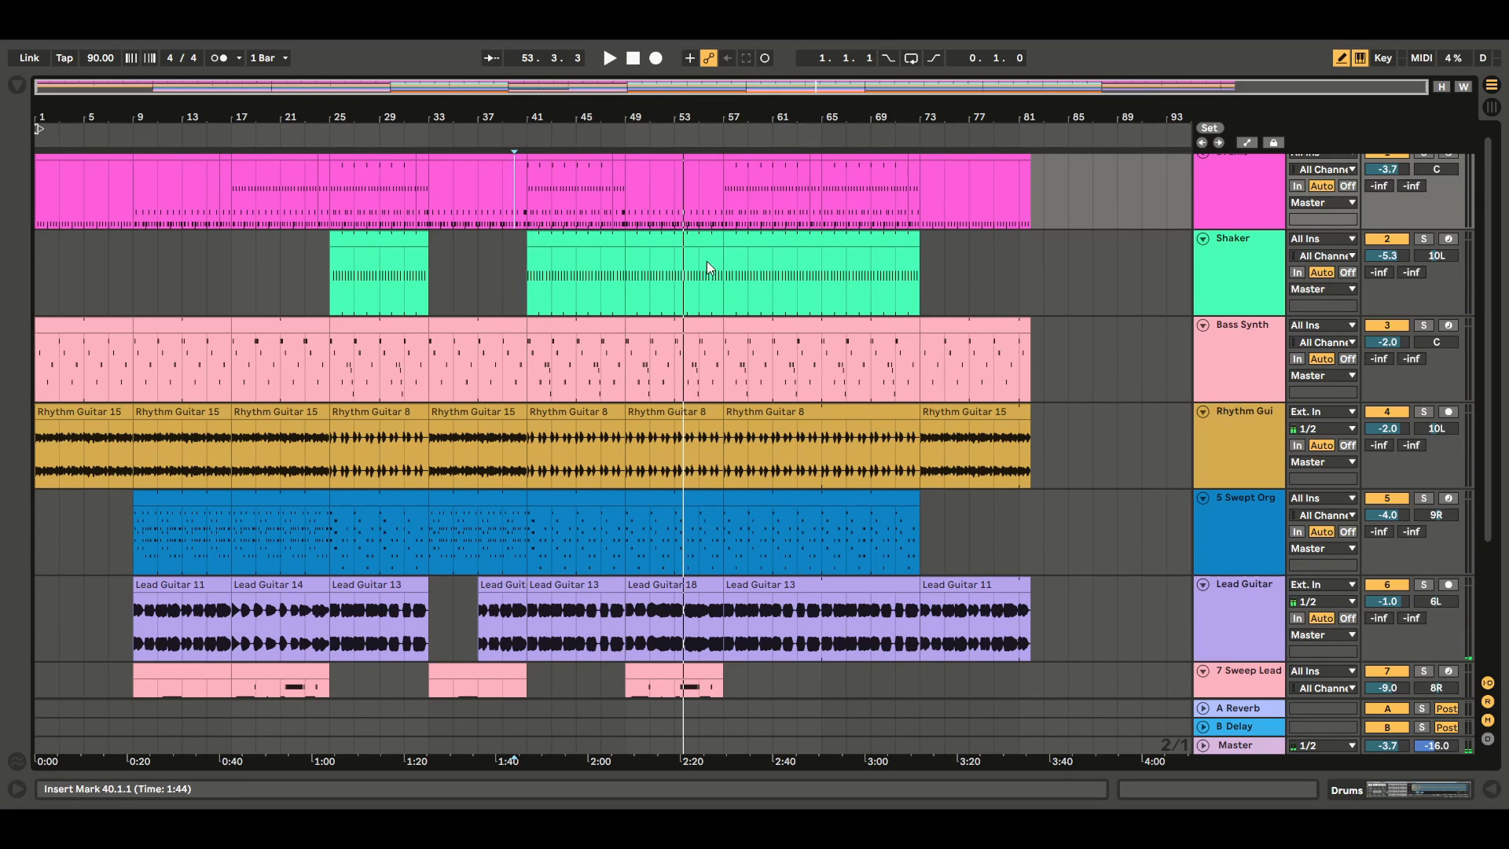
Remove the eight-bar Drums clip between bars 49 and 57.
scroll(1494, 291, "up", 1)
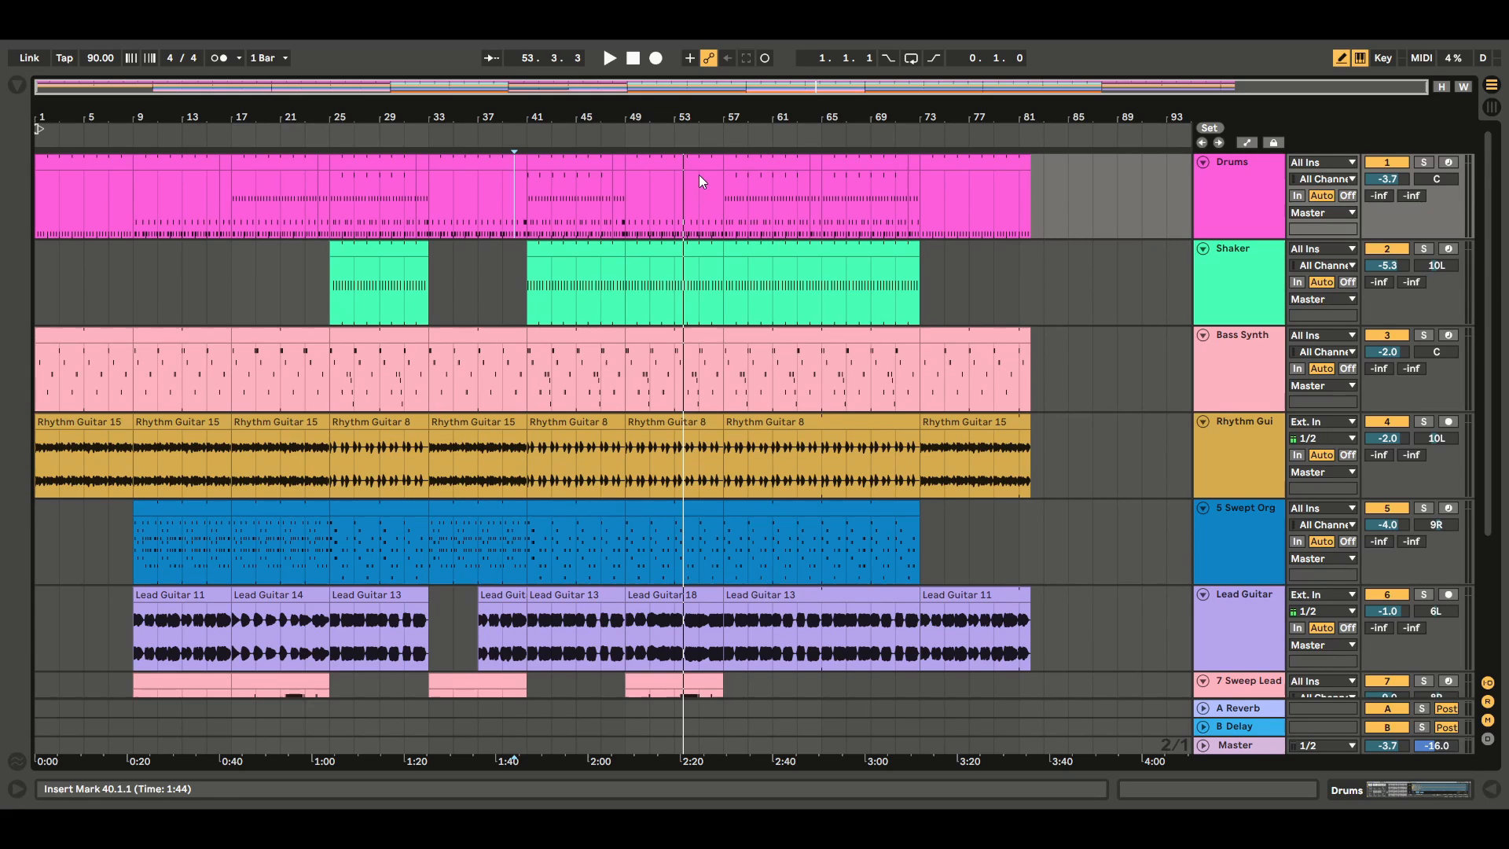
left_click(668, 166)
left_click_drag(627, 165, 701, 173)
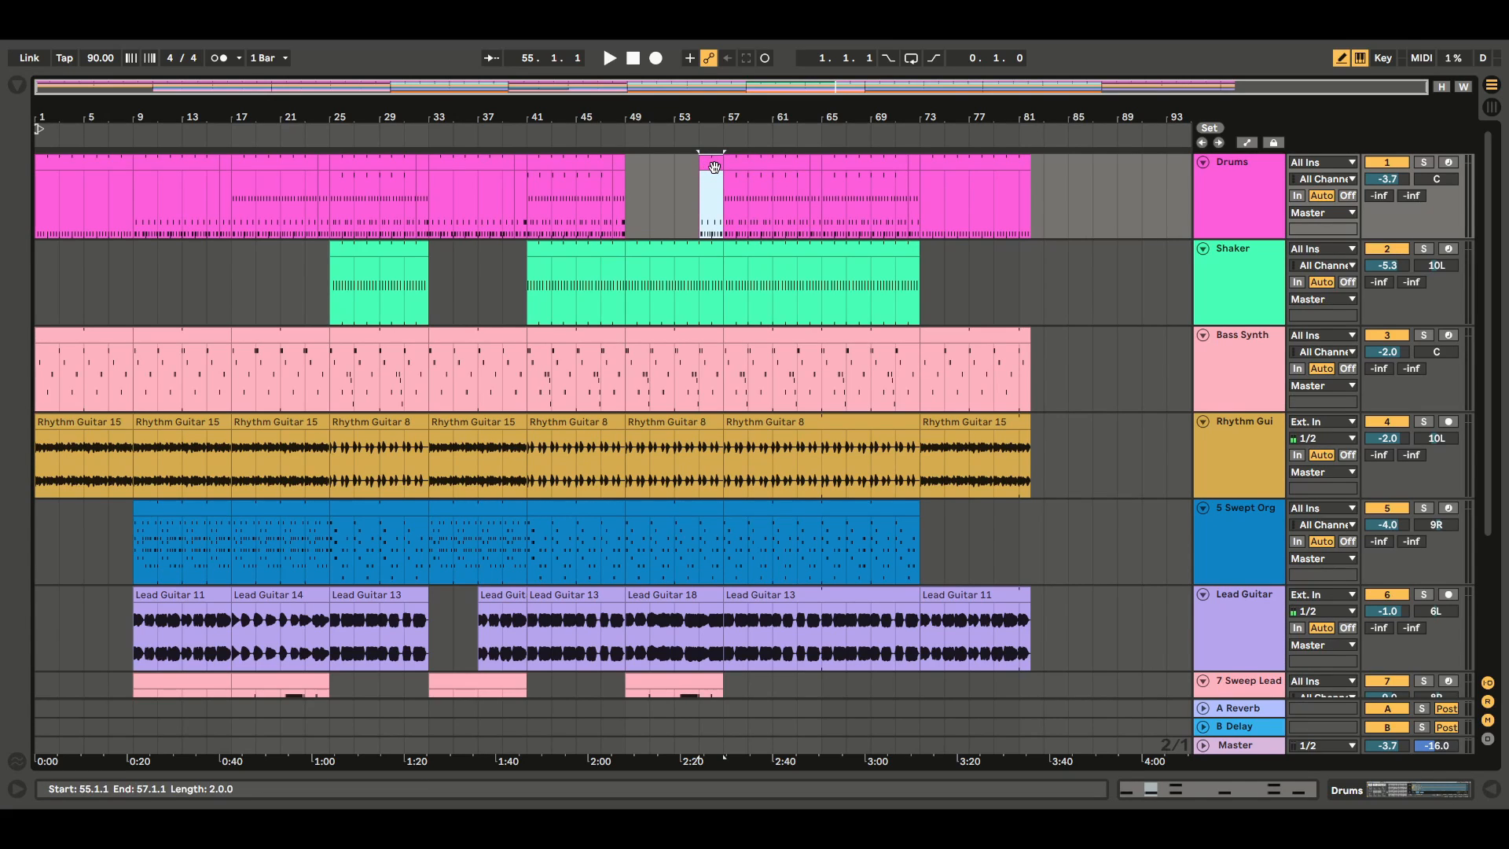
Paste a copy of the bar 48 Drums fill at bar 56, at the end of the empty Drums passage.
left_click(618, 165)
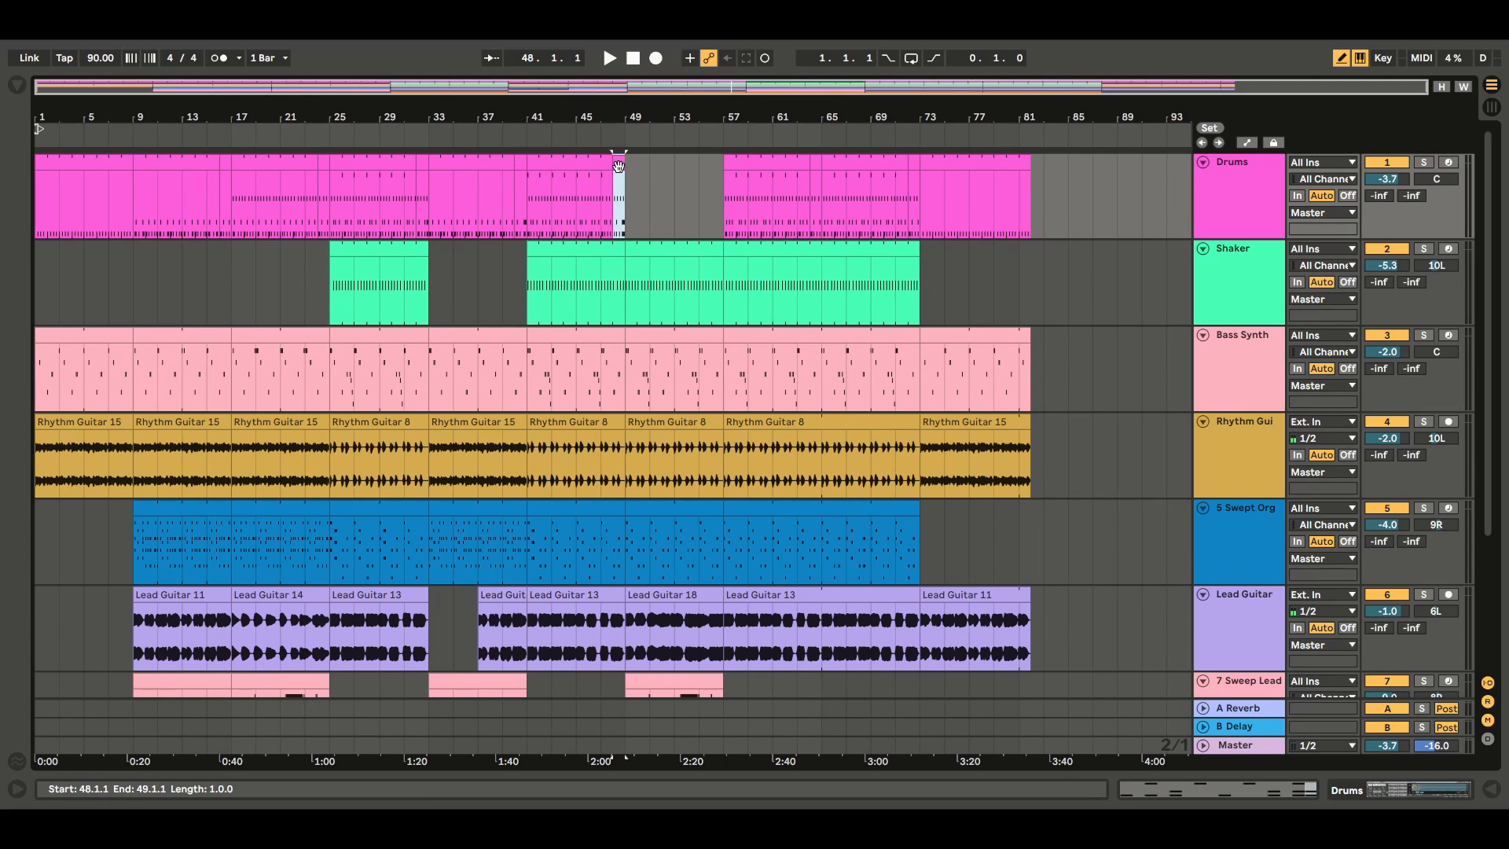
left_click_drag(710, 88, 712, 141)
left_click(794, 200)
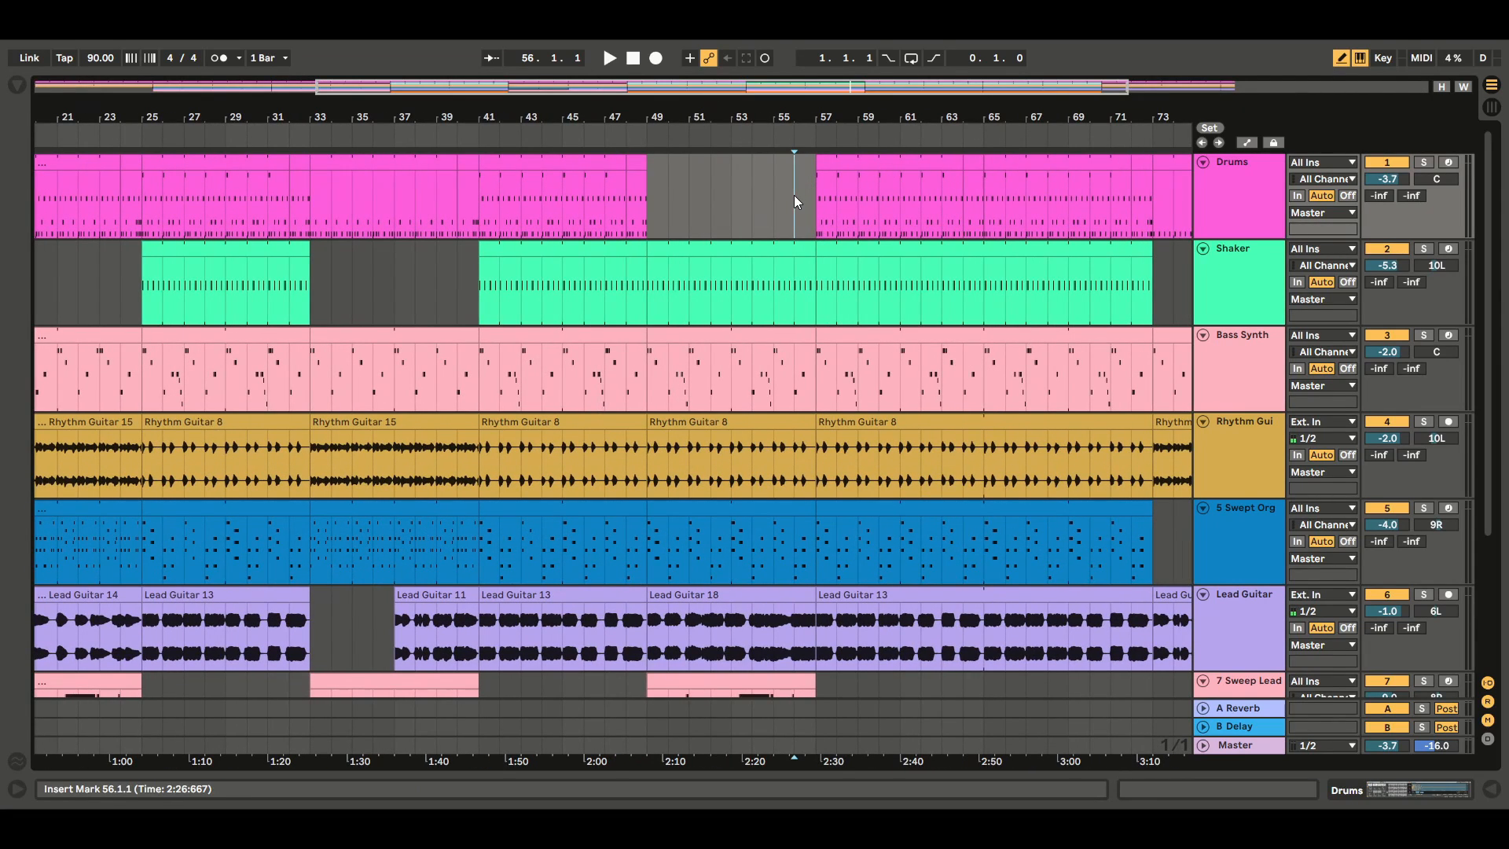
left_click_drag(794, 199, 815, 204)
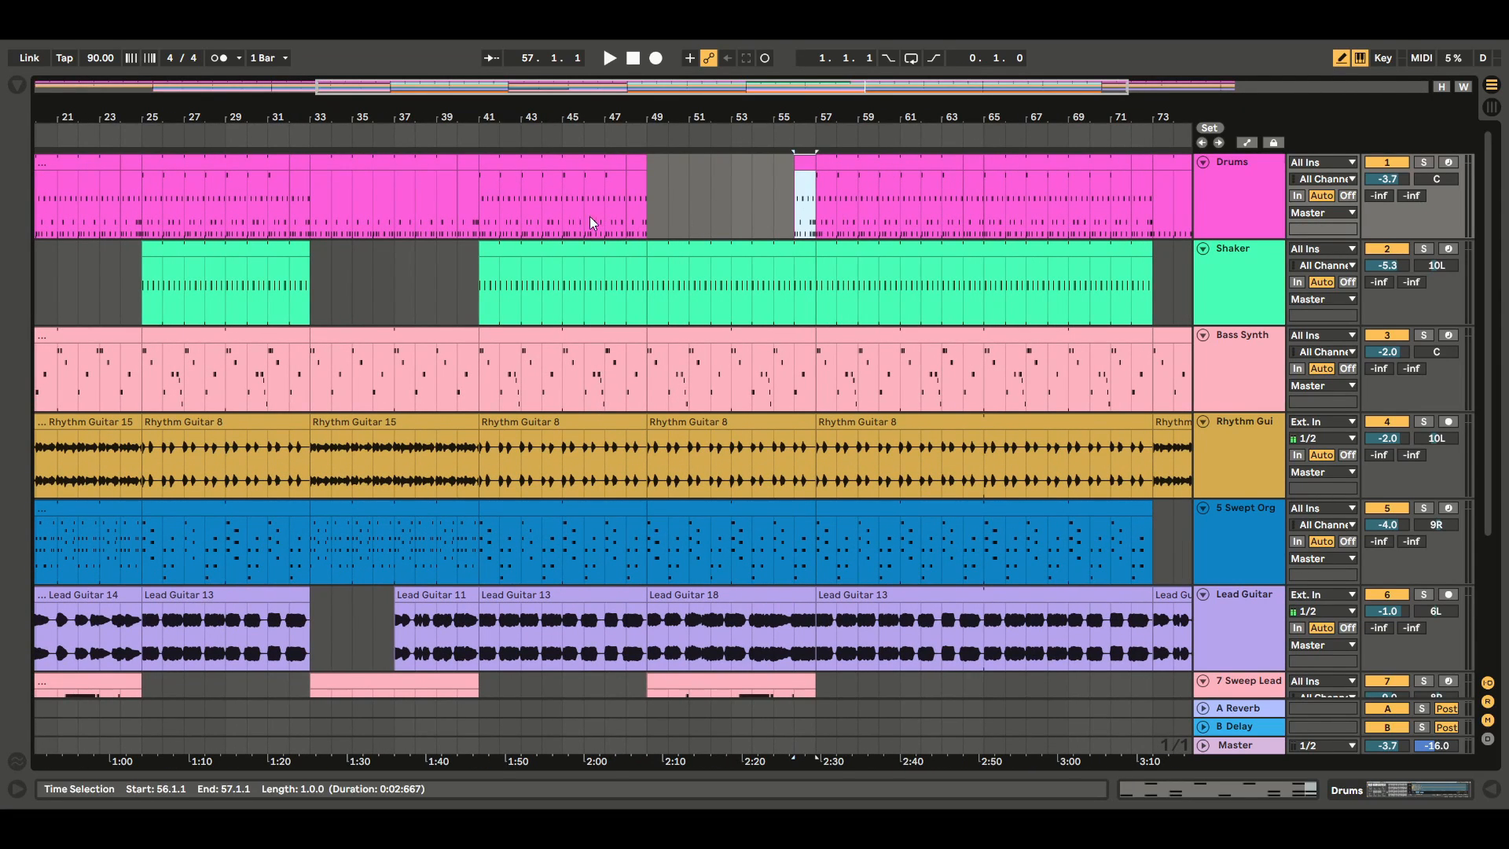
Audition the drumless passage from bar 48, toggling the Bass Synth track off and back on during playback.
left_click_drag(628, 225, 498, 171)
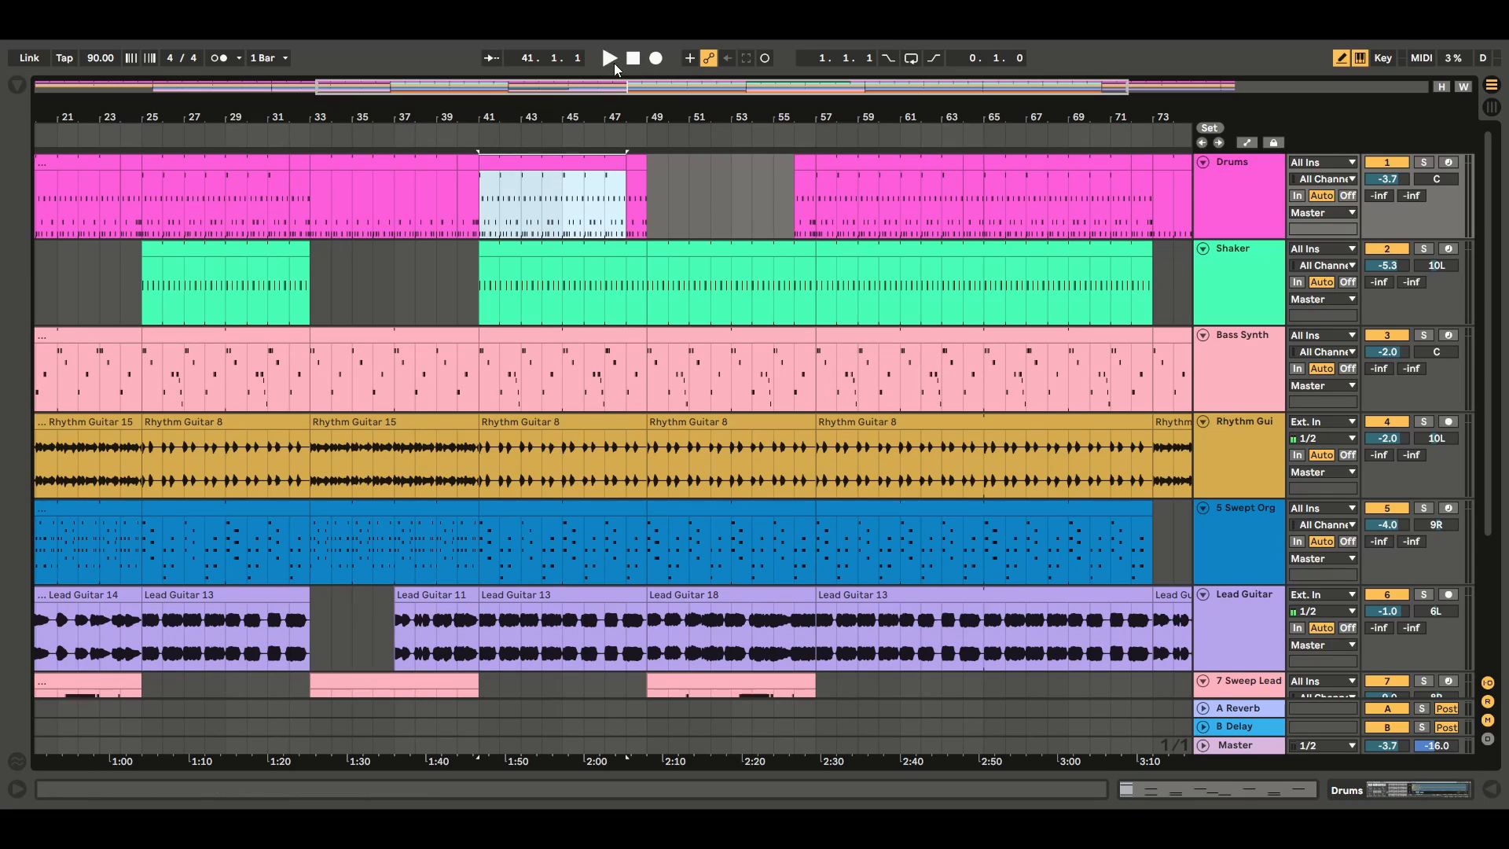
left_click(633, 162)
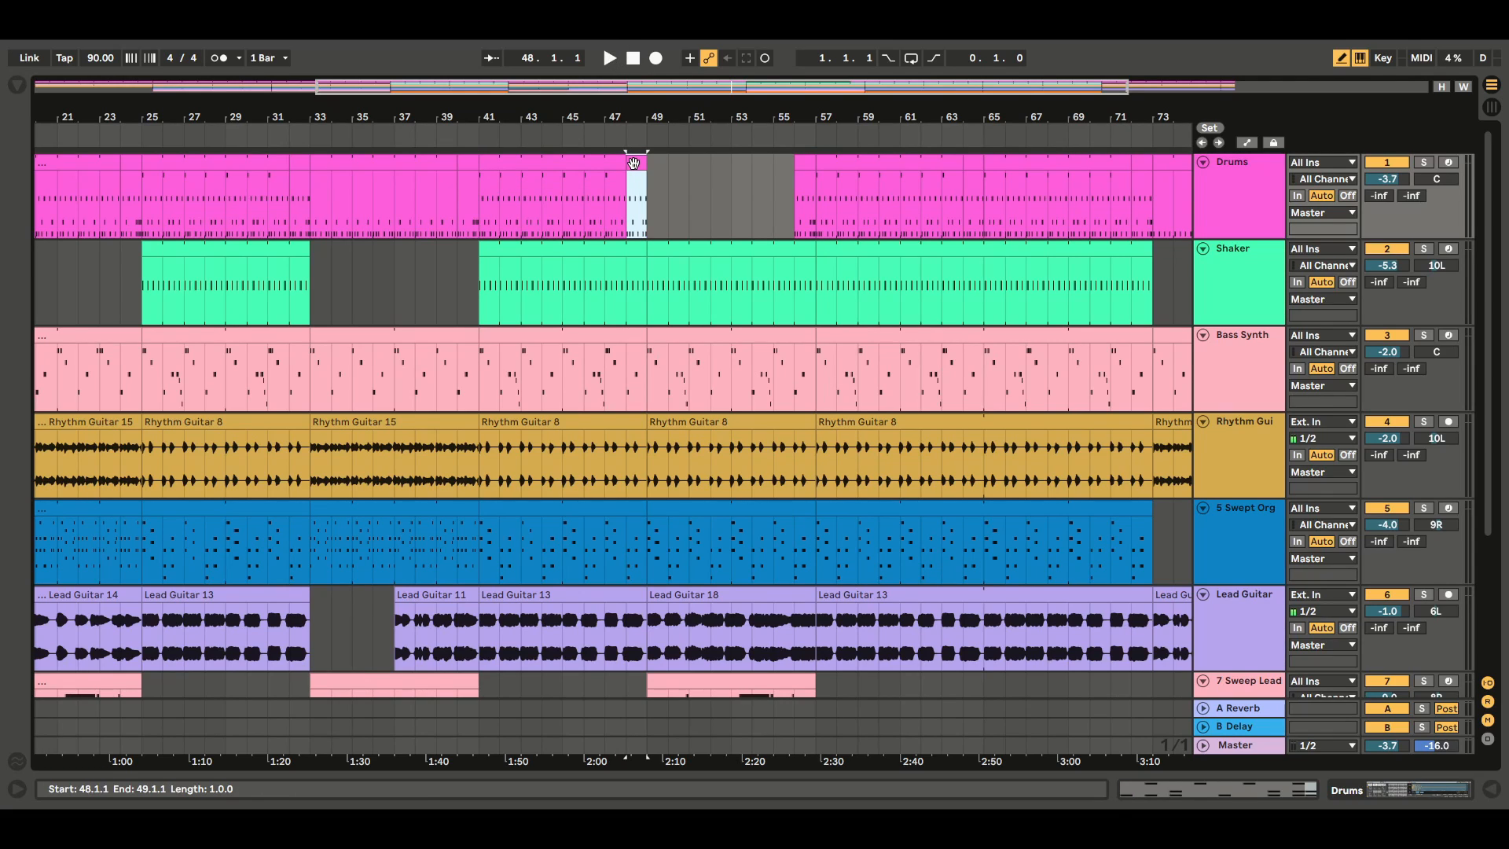
left_click(613, 62)
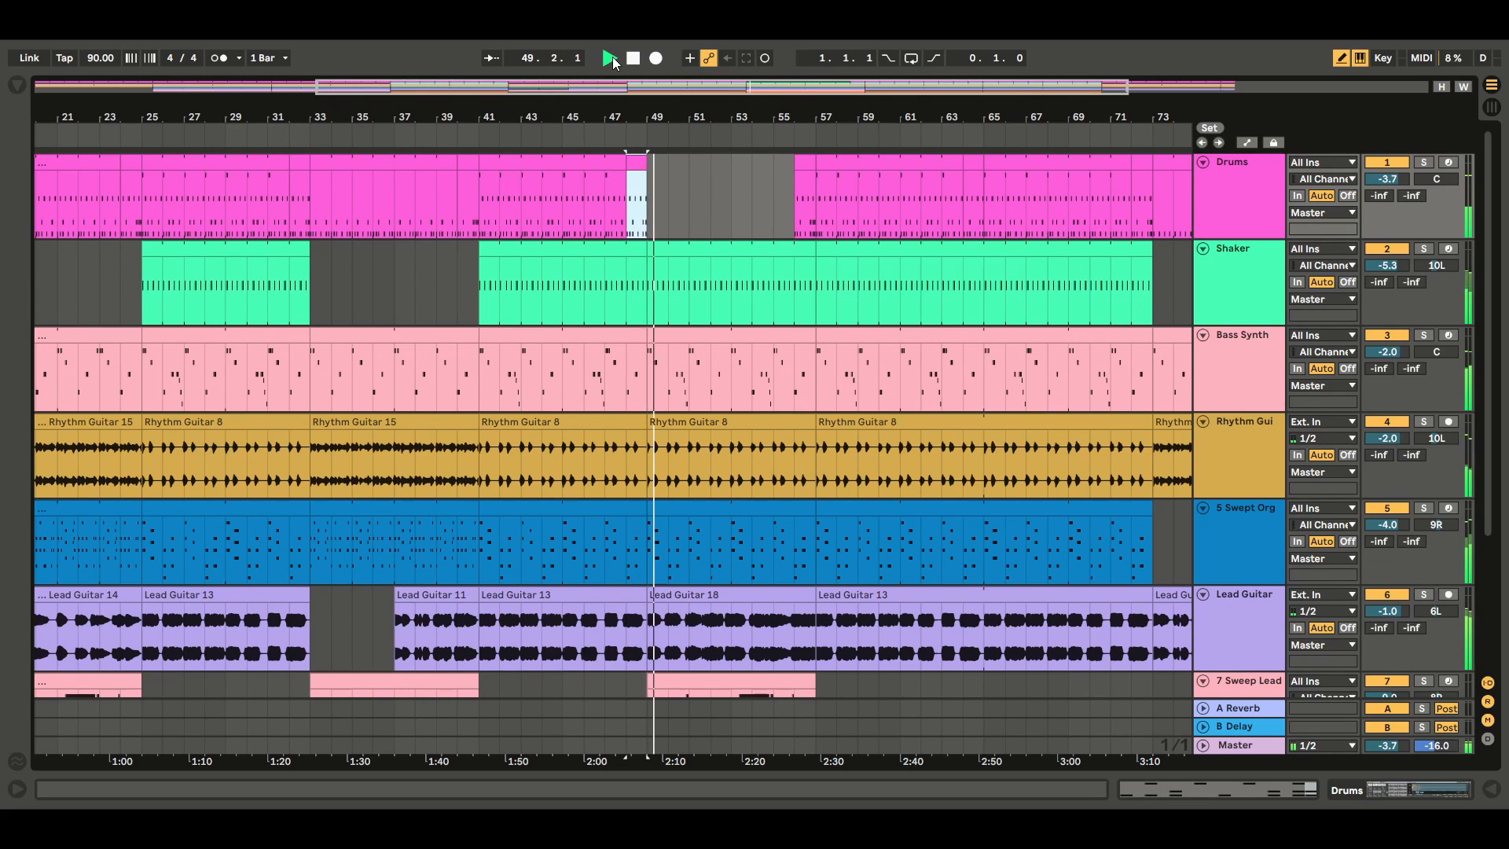
left_click(1388, 335)
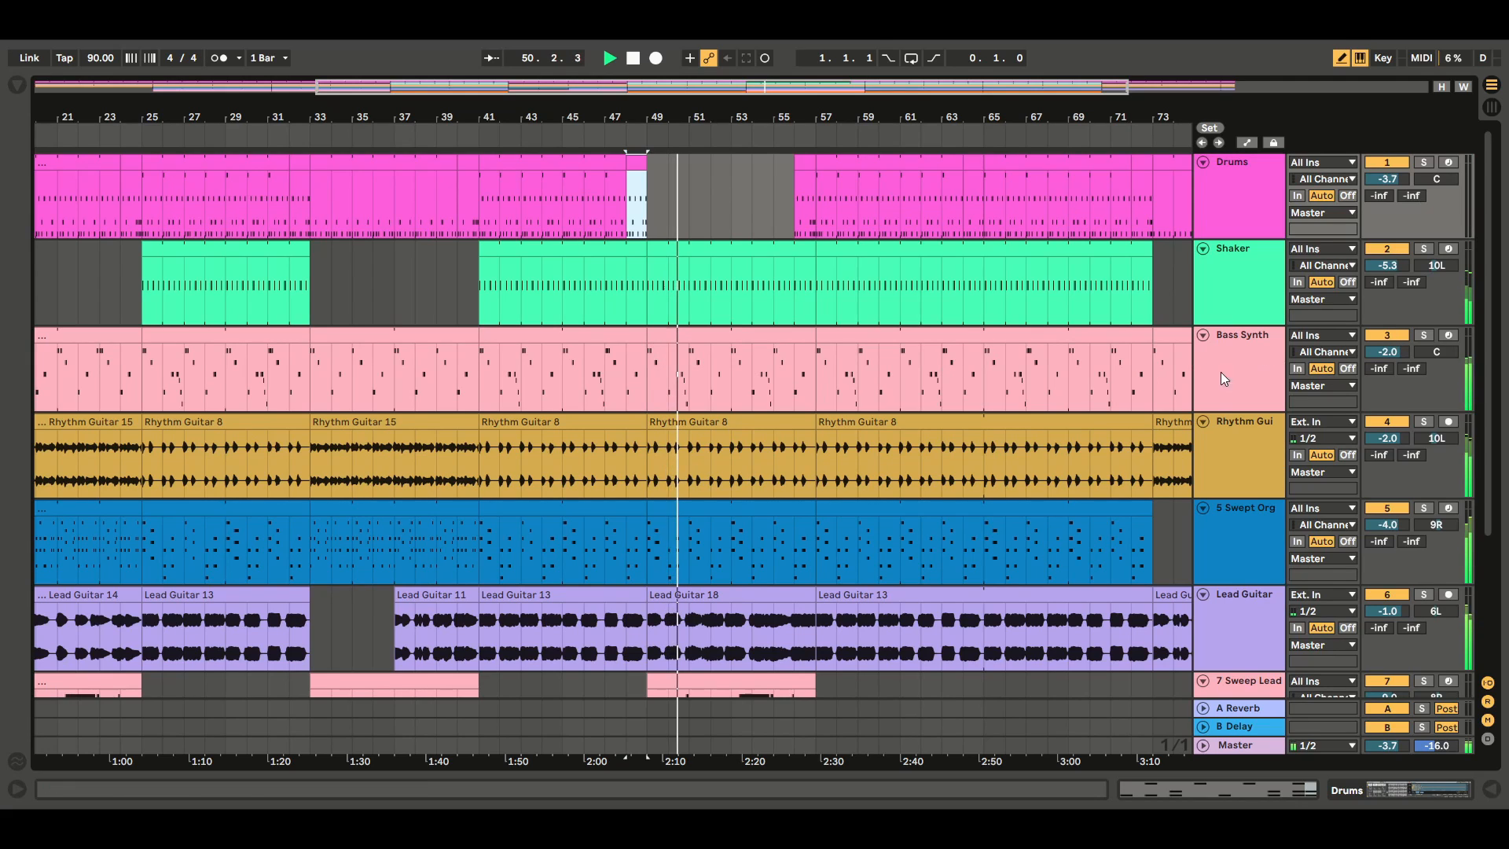
left_click(1389, 336)
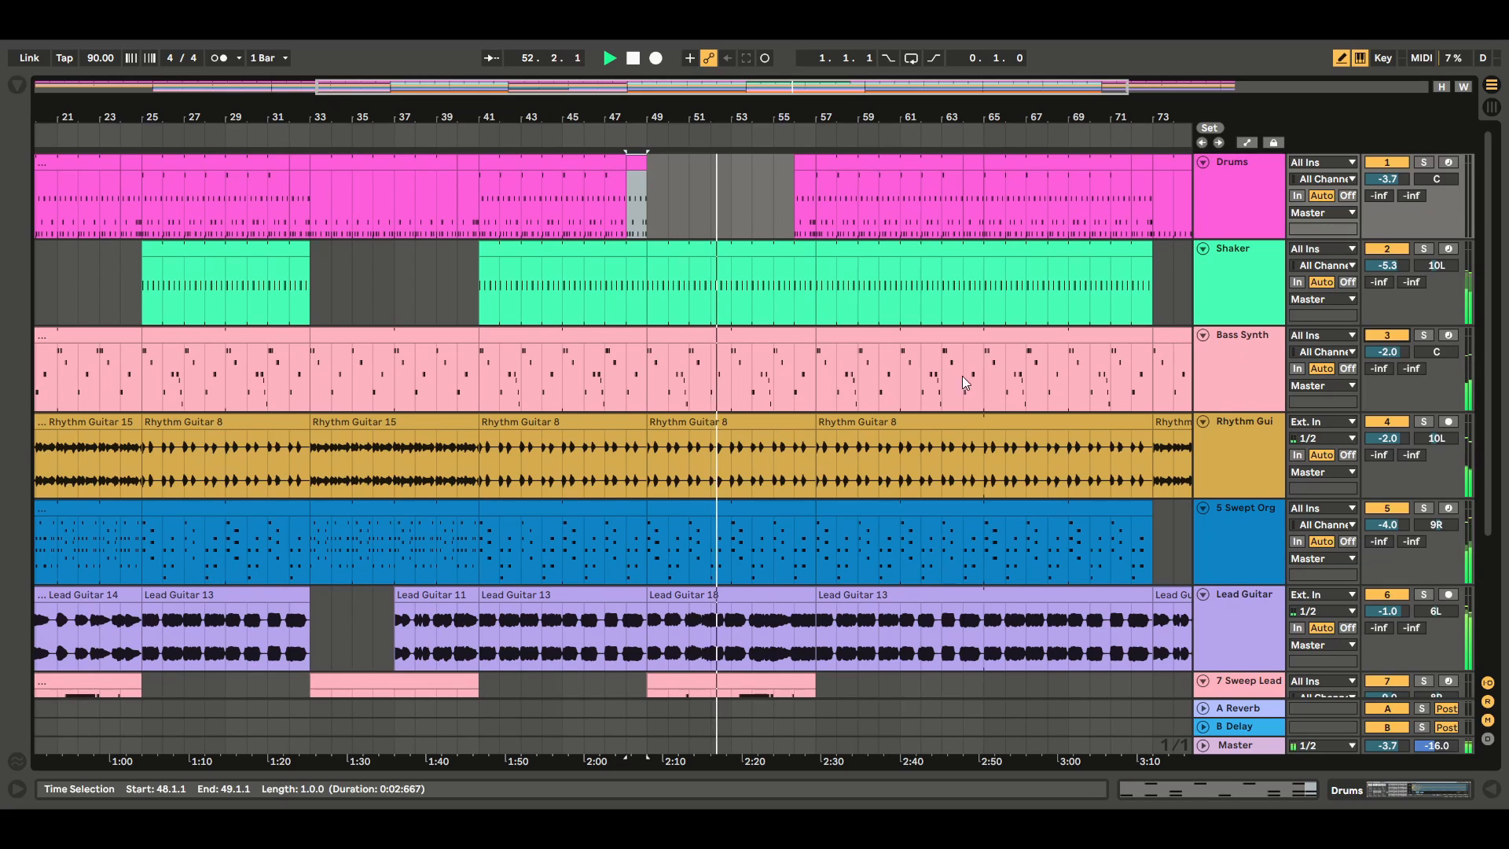
Trim the start of the Bass Synth clip at bar 49 to bar 56.
left_click_drag(647, 353, 796, 353)
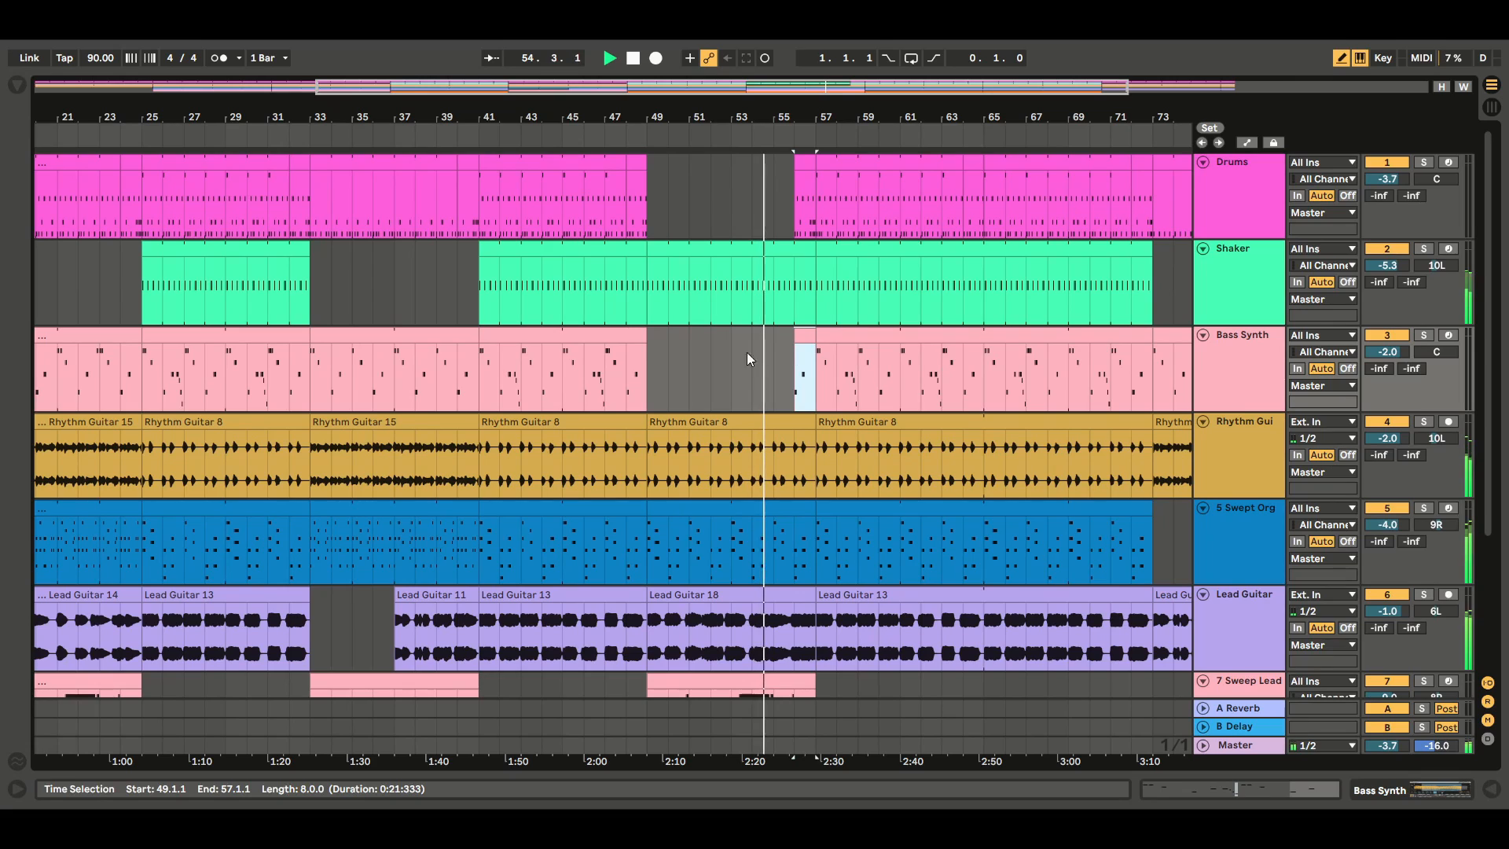
Toggle the Shaker track off and back on during playback, and delete its eight-bar clip between bars 49 and 57.
left_click(1397, 253)
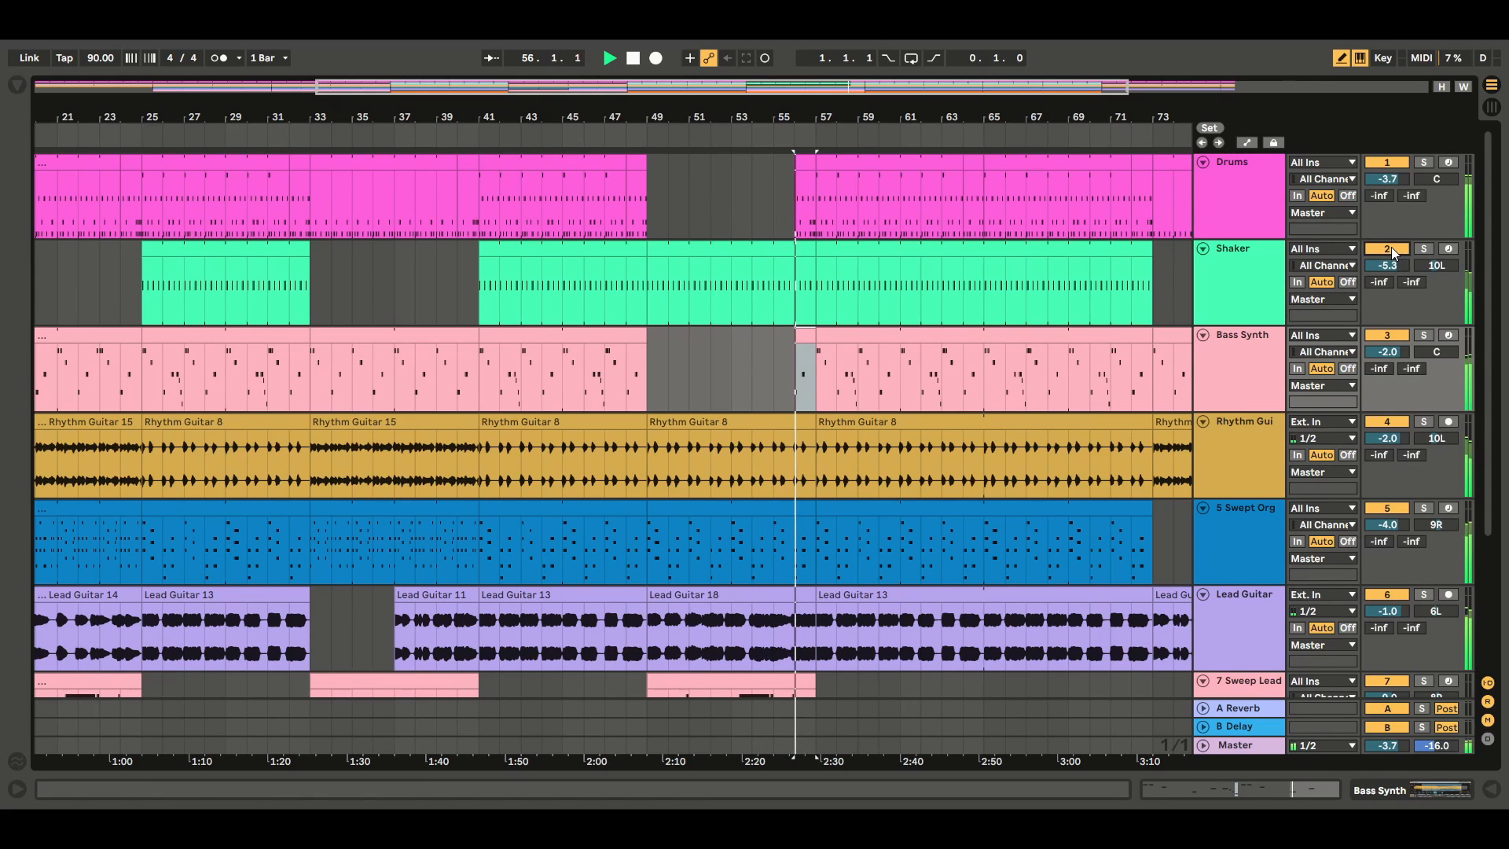
left_click(1391, 249)
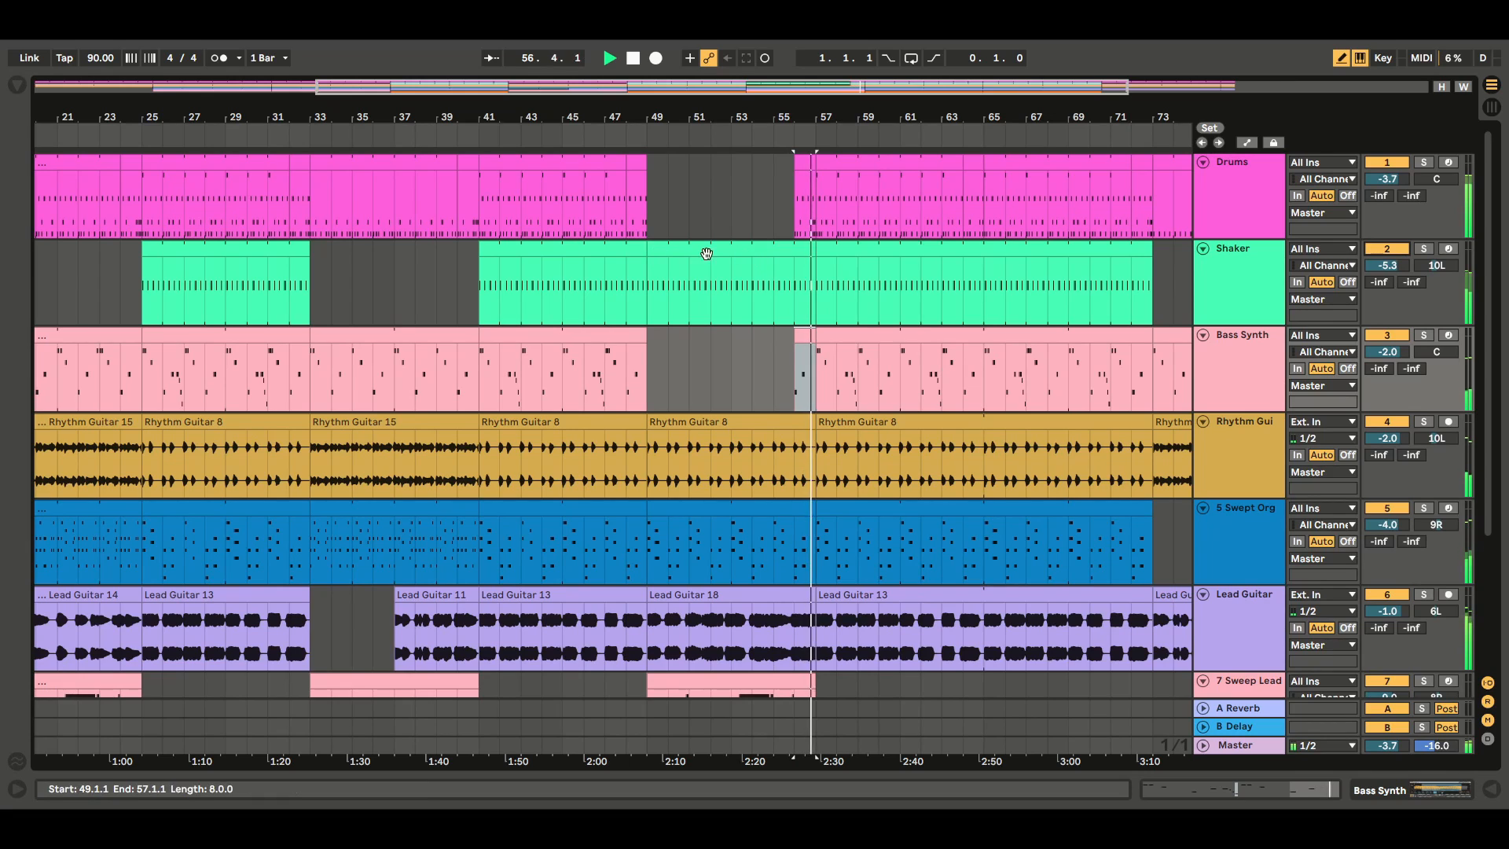
left_click(733, 253)
key("Delete")
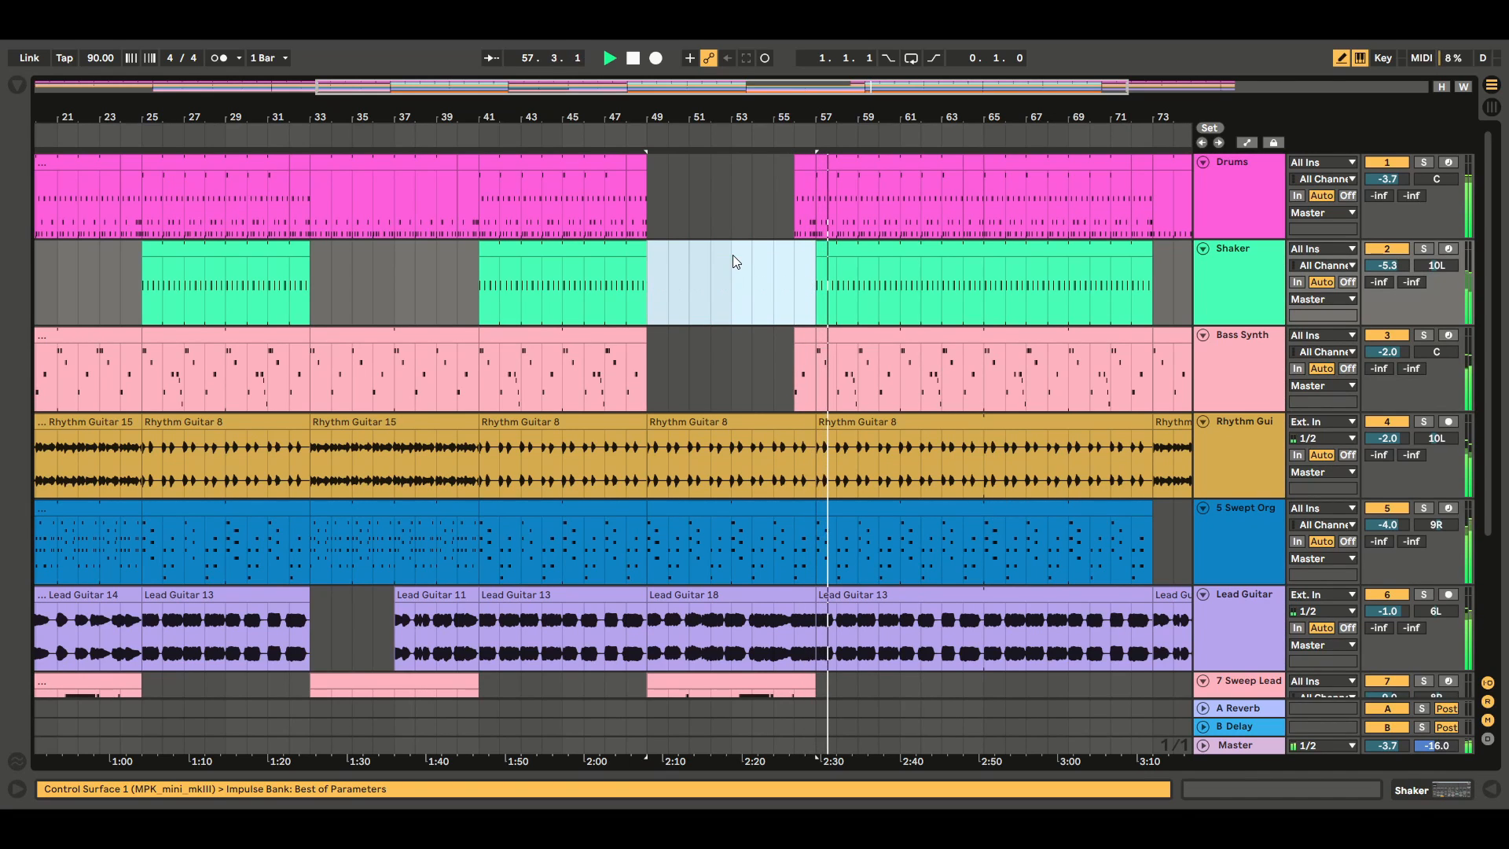
Look over the remaining tracks, stop playback and review the arrangement across its full length.
scroll(1486, 414, "down", 5)
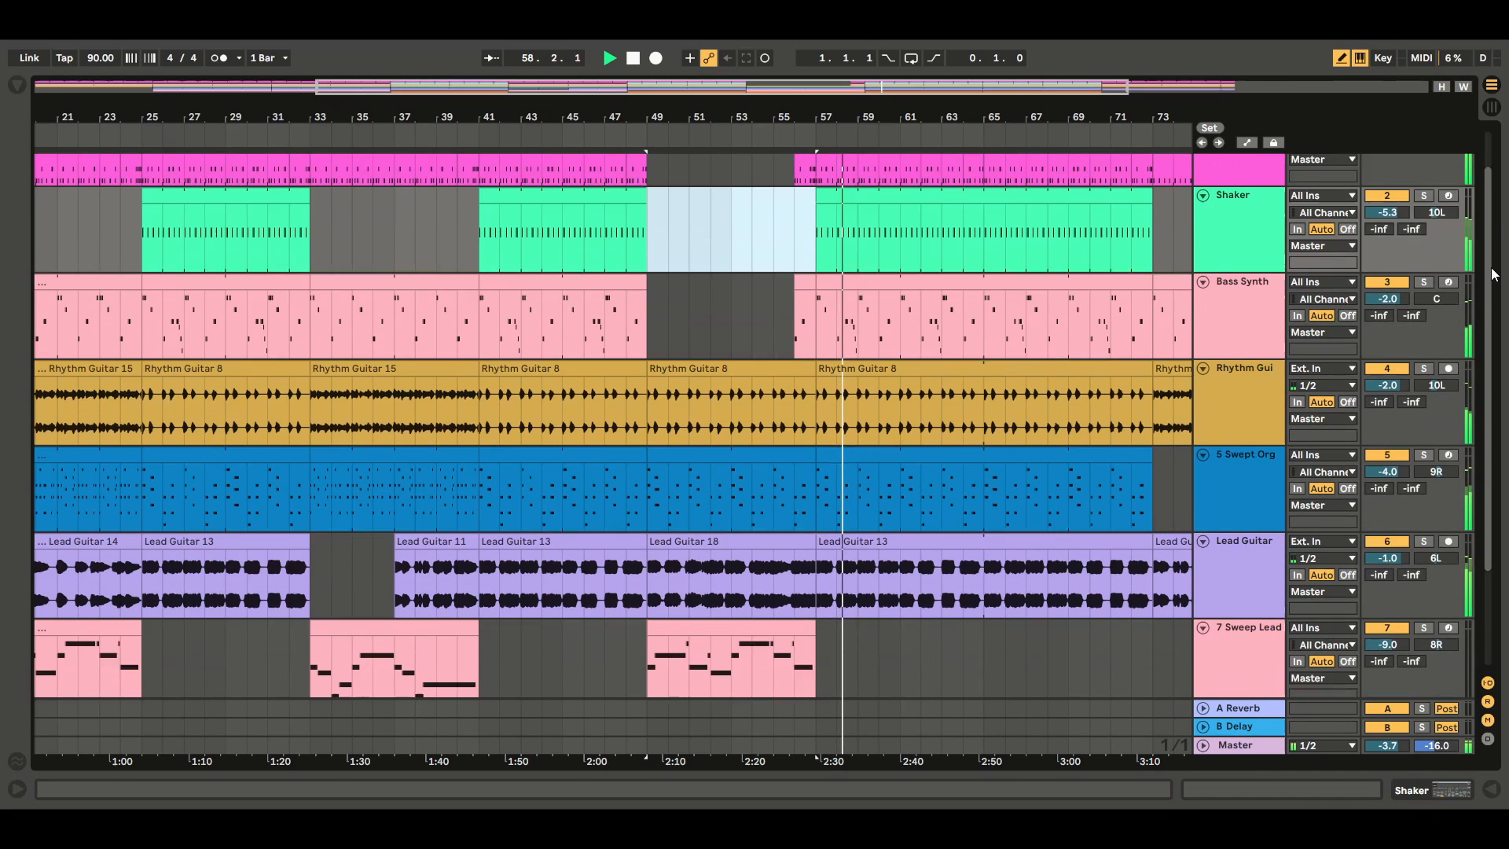
scroll(1488, 428, "up", 1)
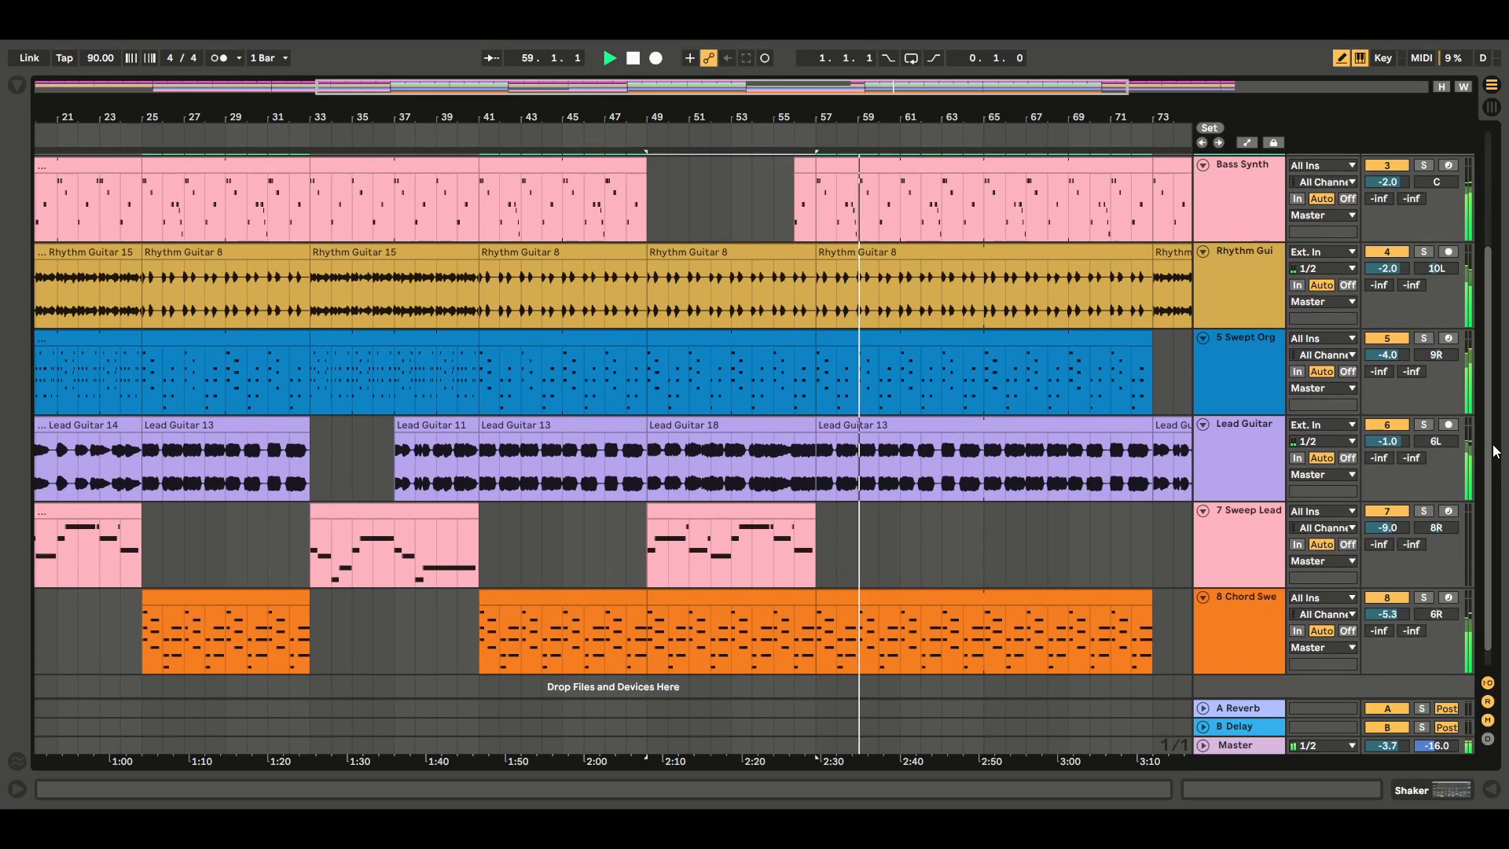
scroll(1495, 451, "up", 5)
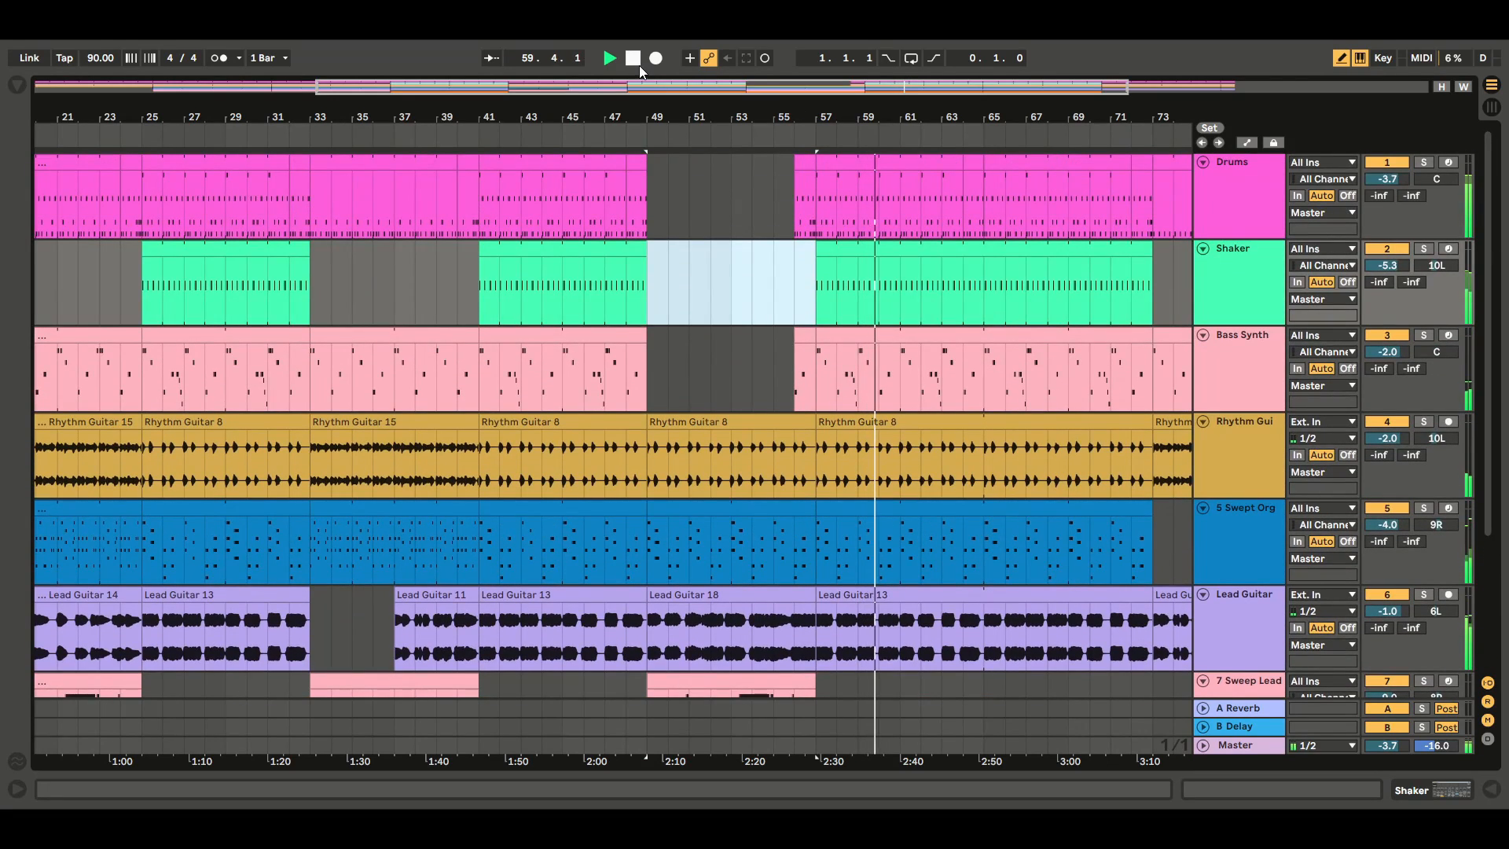
left_click(633, 60)
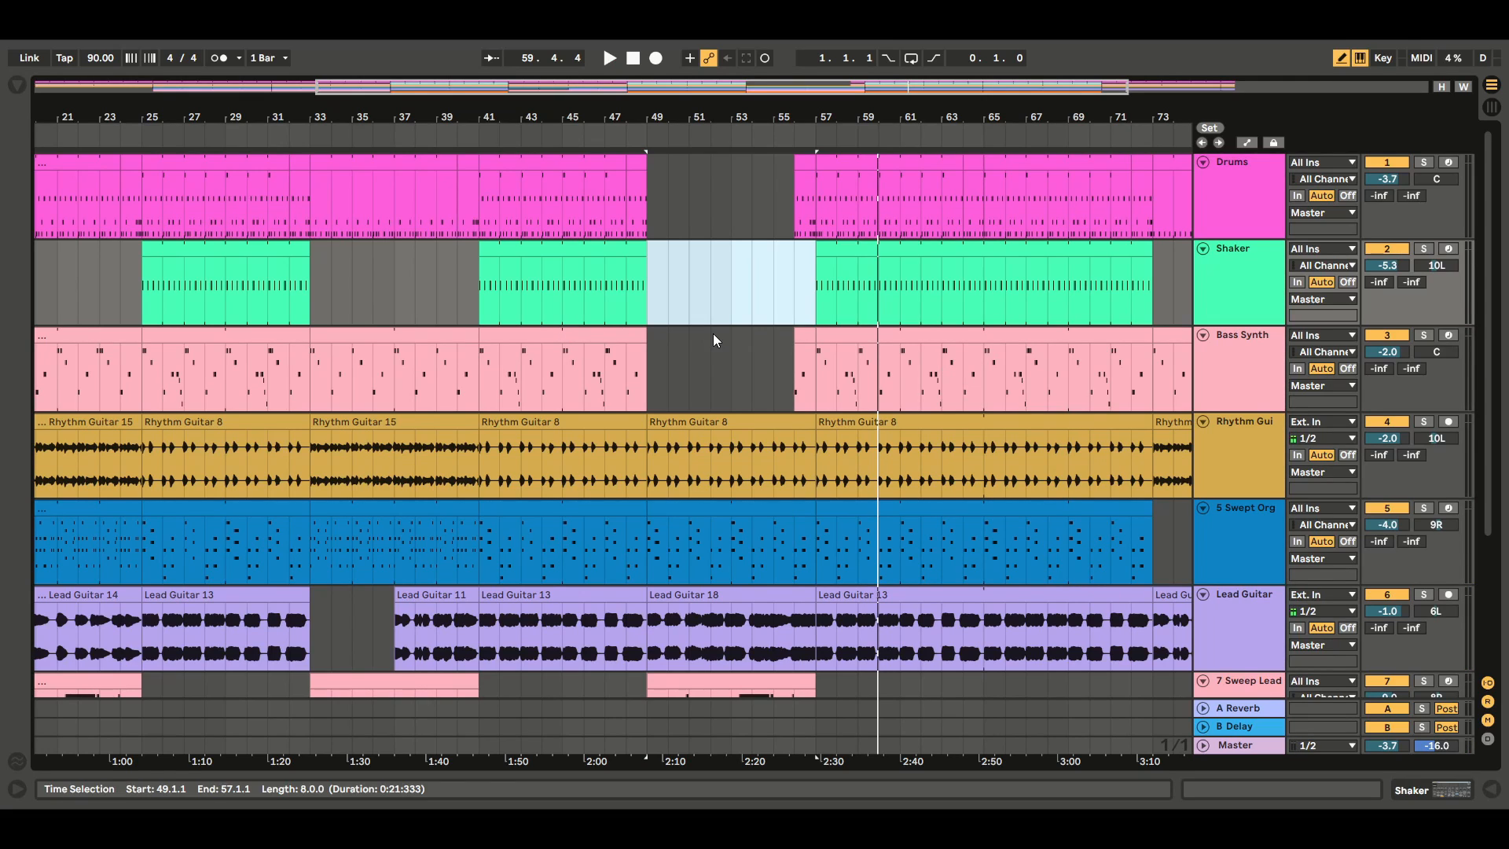
left_click_drag(911, 89, 911, 39)
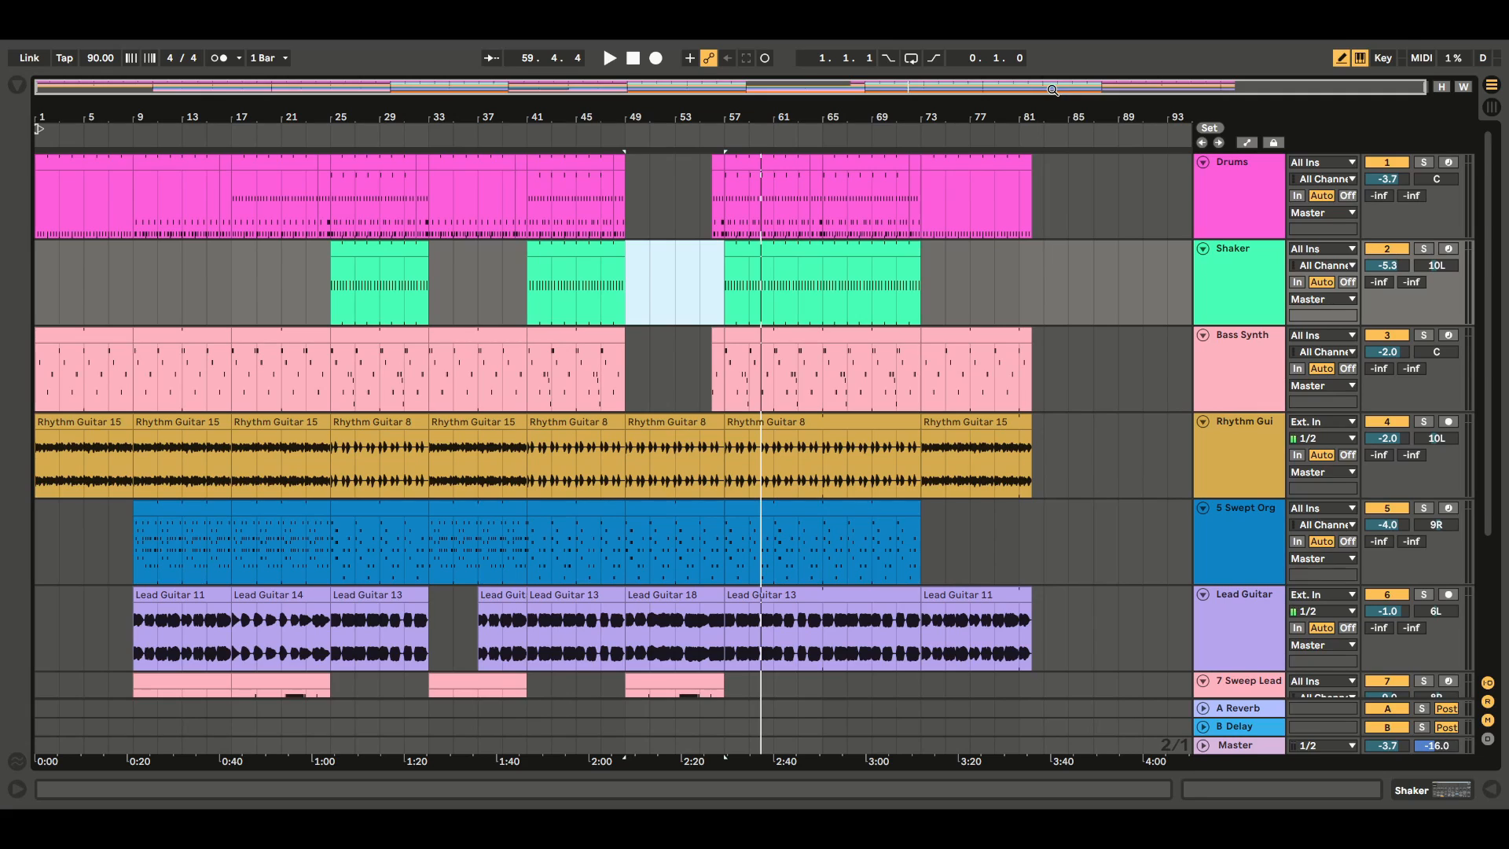
left_click(1068, 281)
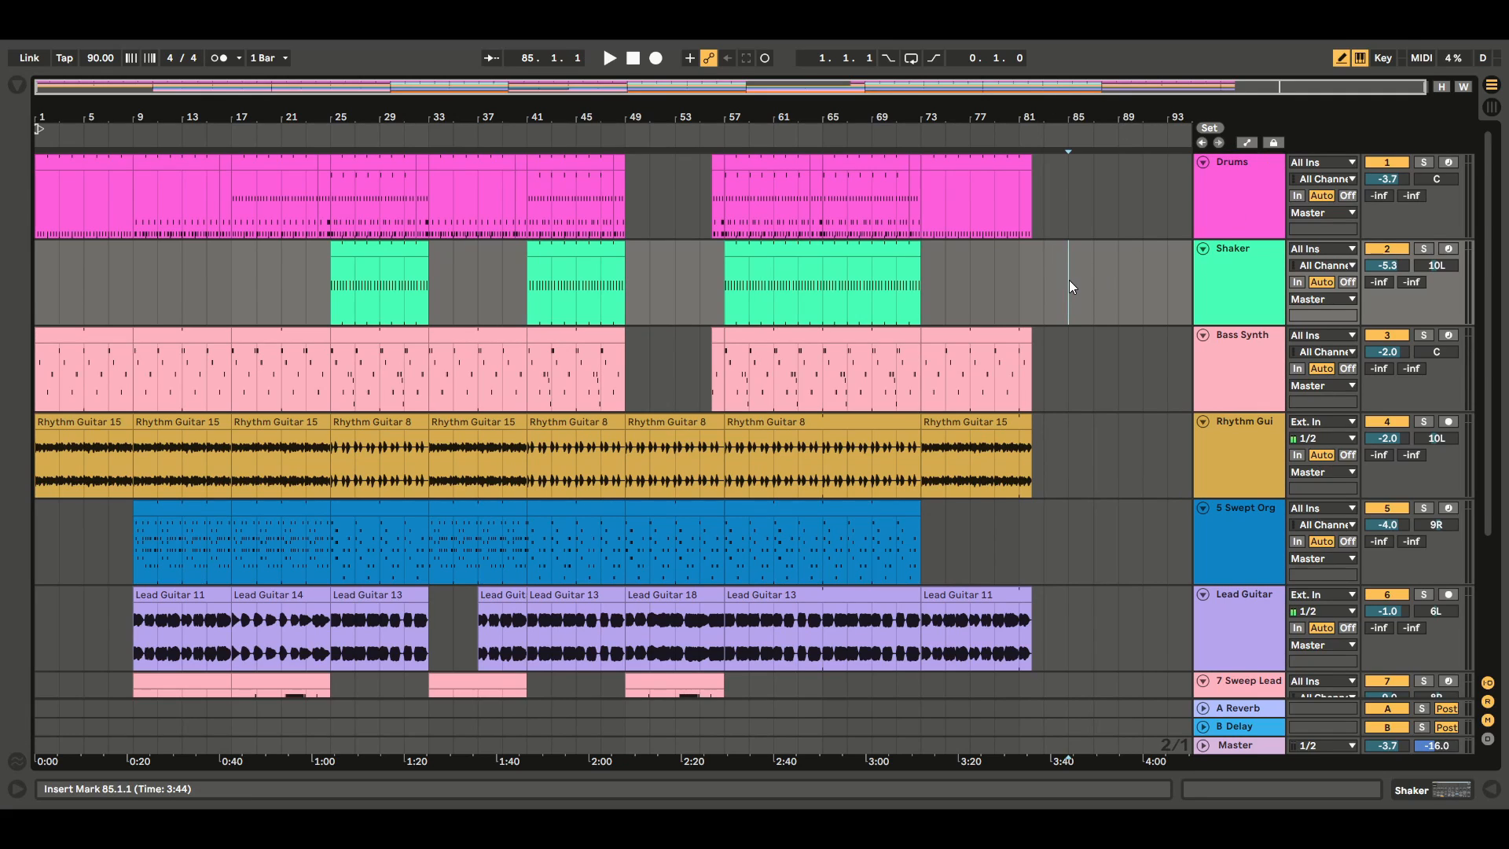